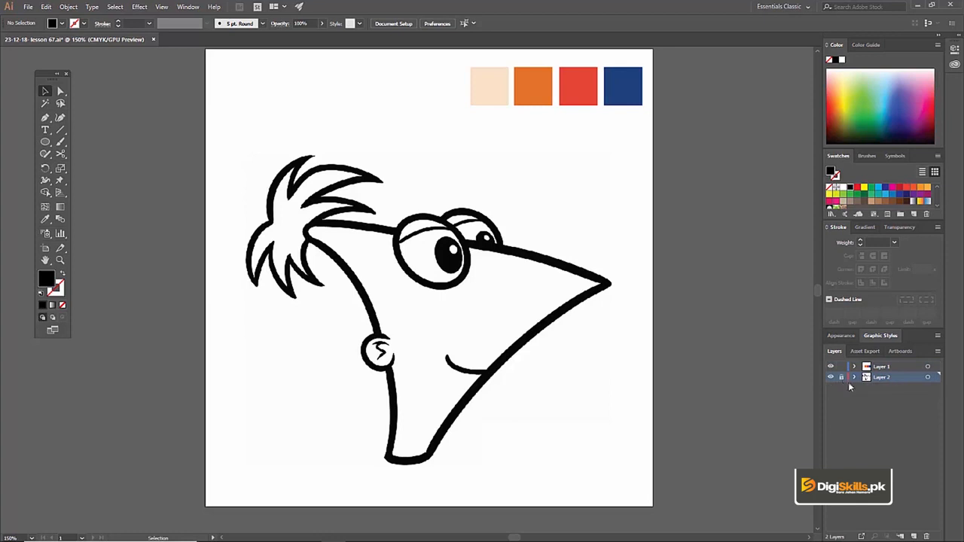
Make Layer 1 the active layer for tracing, keeping the locked sketch on Layer 2 beneath it
key("z")
left_click(433, 279)
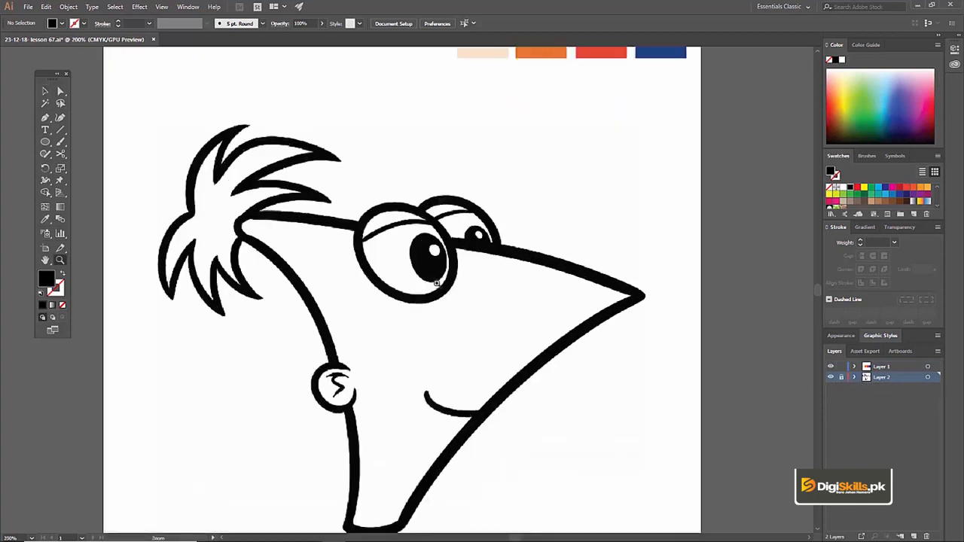
mouse_move(443, 288)
left_mouse_down()
mouse_move(446, 260)
mouse_move(463, 239)
mouse_move(446, 246)
left_mouse_up()
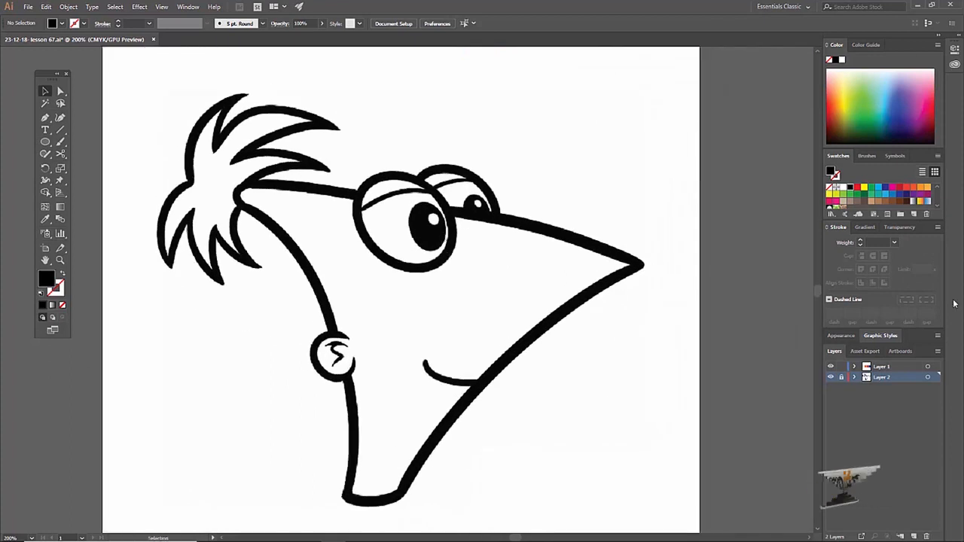
left_click(873, 367)
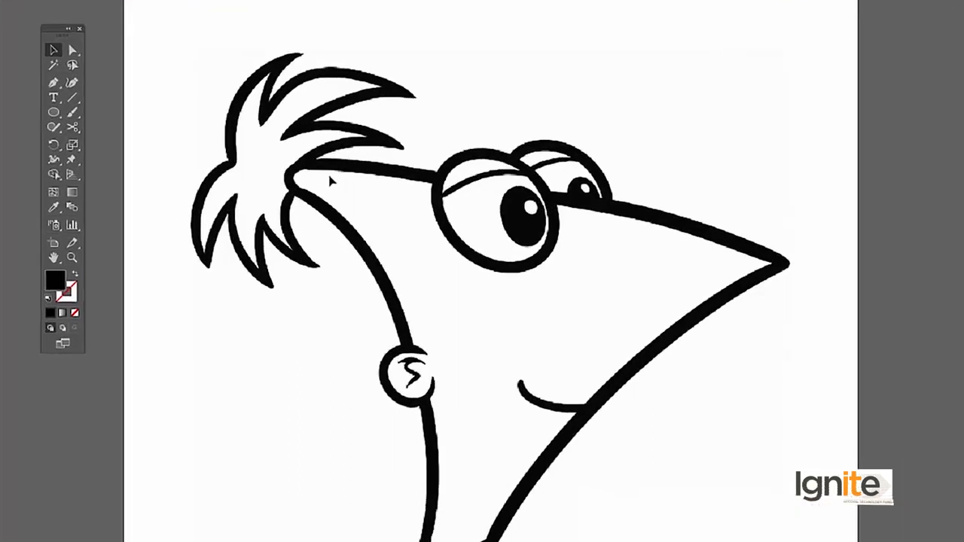
Trace the face's upper edge with the Pen tool, from the hairline across the eyes to the nose tip
key("p")
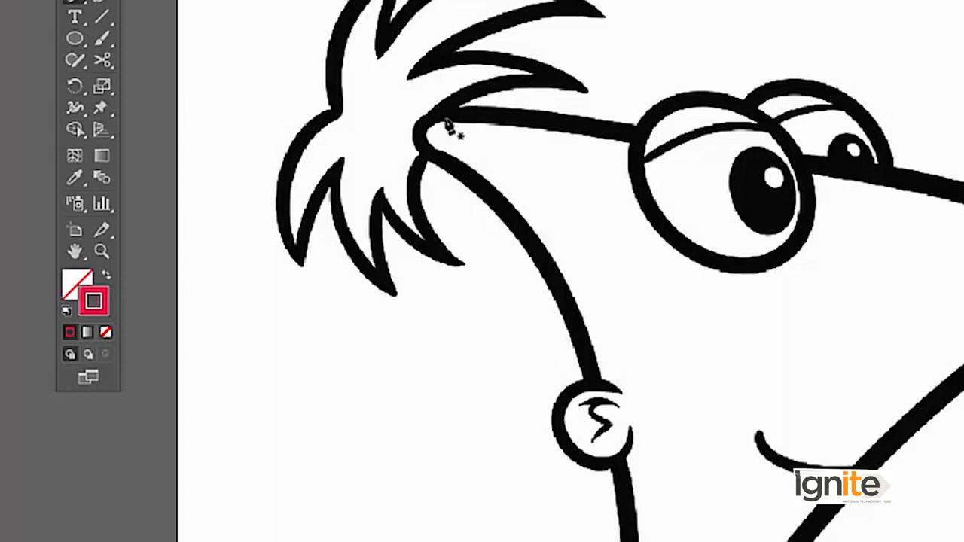
key("z")
left_click(569, 220)
key("space")
left_click_drag(799, 262, 671, 239)
key("v")
key("p")
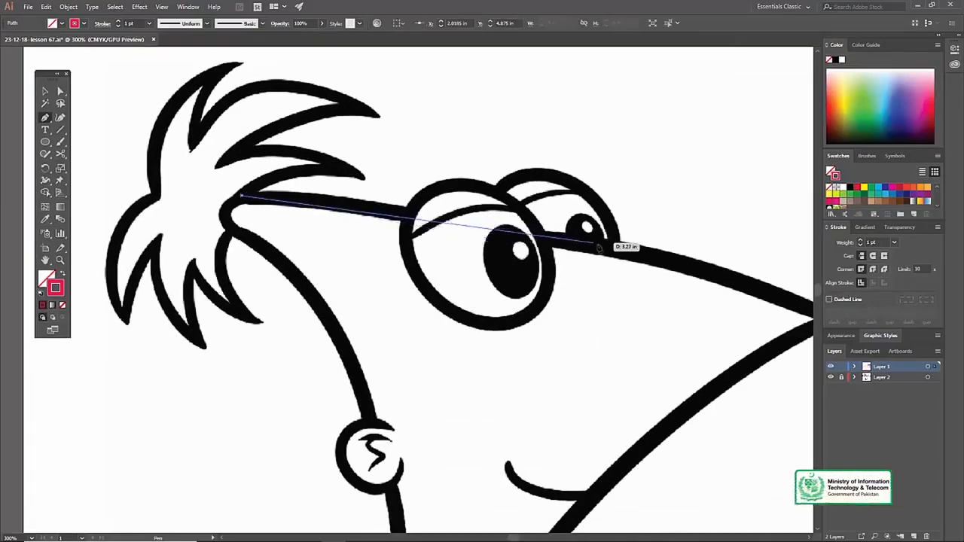
left_click_drag(614, 251, 698, 267)
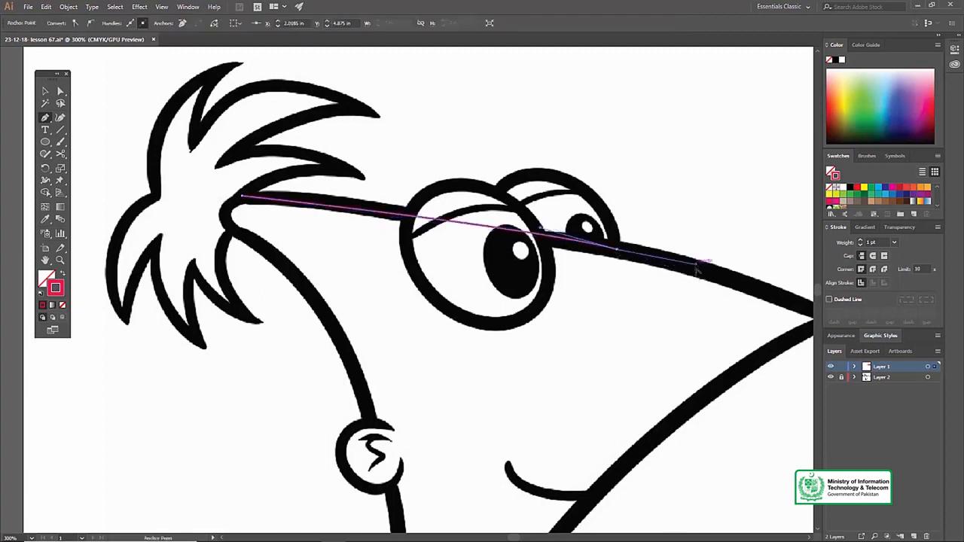
left_click_drag(772, 277, 632, 225)
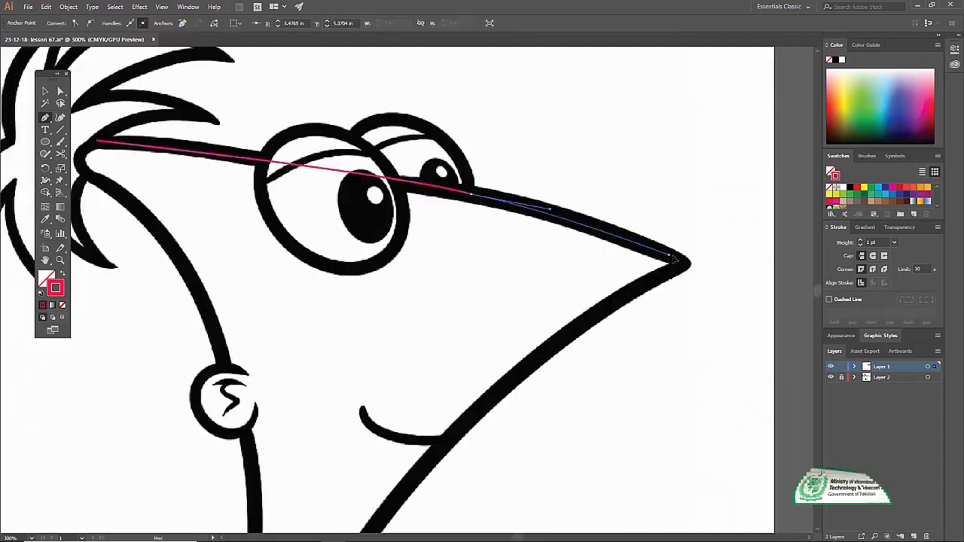
left_click(686, 263)
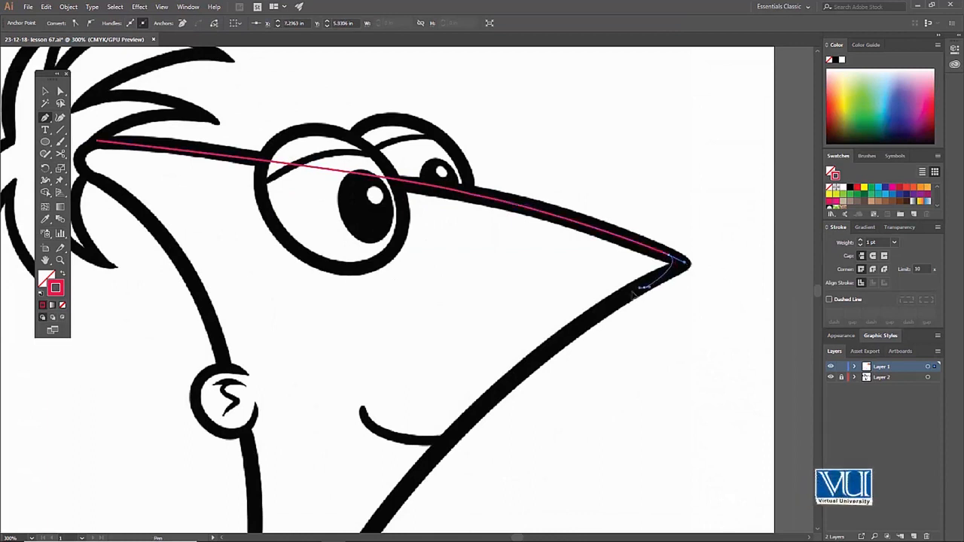
Continue the face path around the nose tip and down the lower edge past the mouth towards the neck
left_click_drag(614, 303, 632, 296)
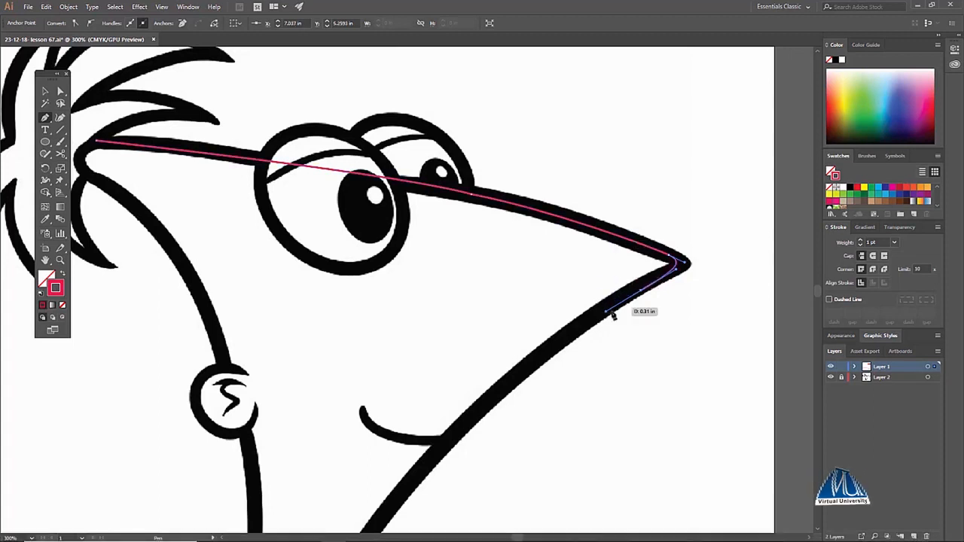
scroll(618, 302, "down", 3)
left_click_drag(480, 303, 609, 275)
key("space")
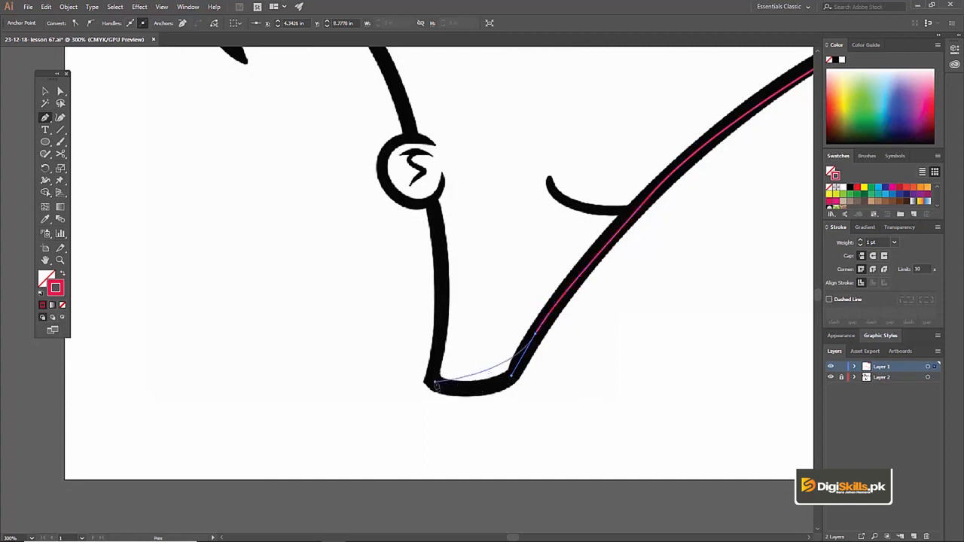
Extend the face path along the neck's bottom edge and up the back of the neck to the ear
left_click_drag(372, 364, 435, 385)
key("space")
left_click_drag(438, 279, 358, 388)
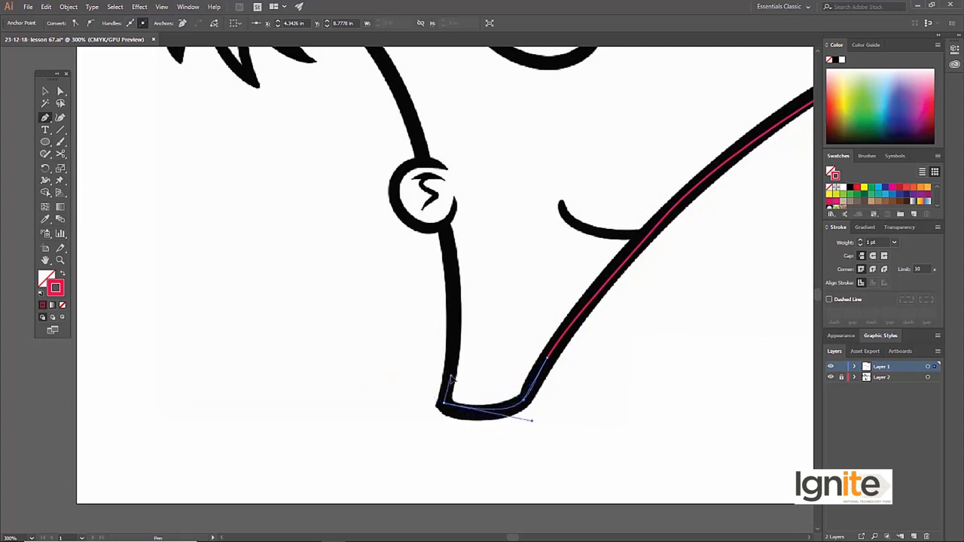
left_click_drag(447, 268, 486, 345)
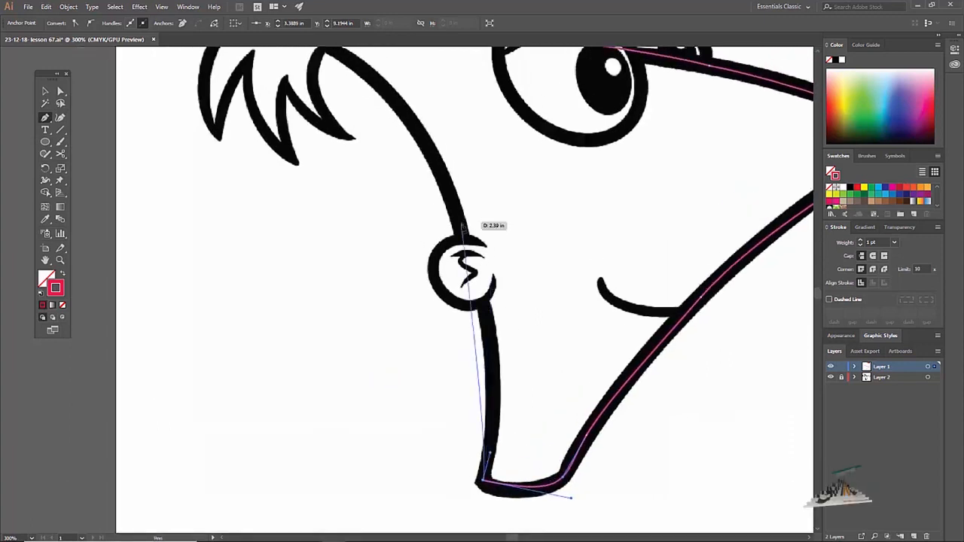
mouse_move(485, 299)
left_mouse_down()
mouse_move(456, 241)
mouse_move(468, 239)
left_mouse_up()
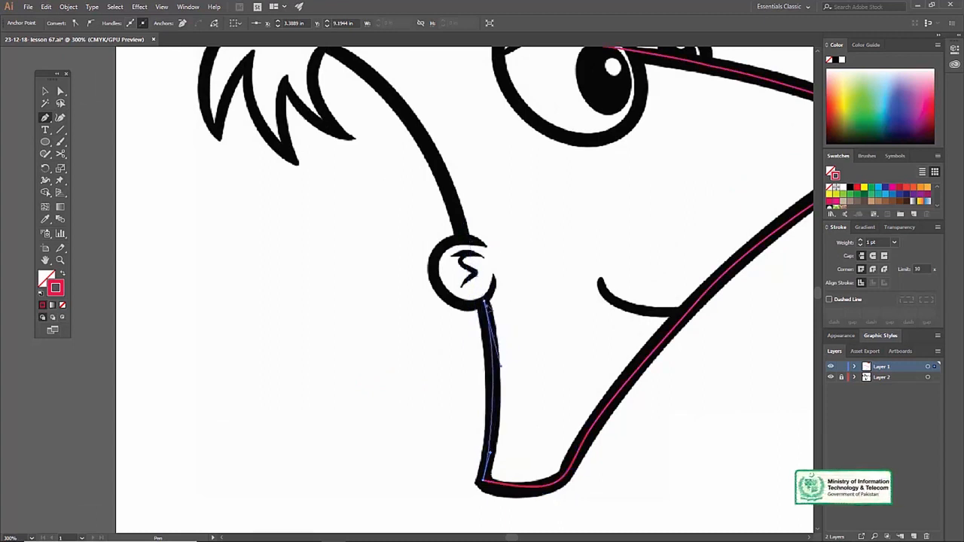
Trace the ear's outer curve from the neck to the back of the head, with a corner at its upper end
mouse_move(485, 301)
left_mouse_down()
mouse_move(464, 264)
mouse_move(390, 235)
mouse_move(408, 270)
left_mouse_up()
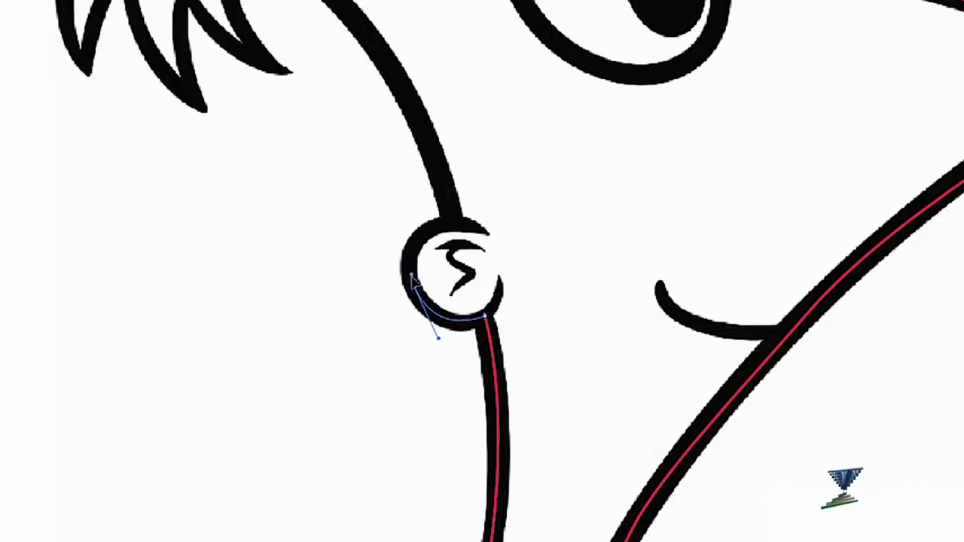
left_click_drag(453, 220, 508, 213)
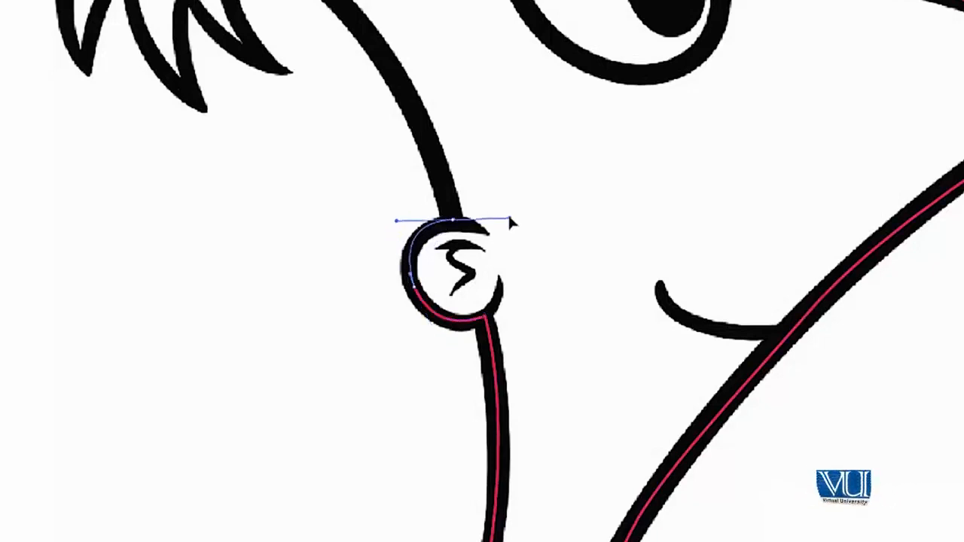
left_click(453, 220)
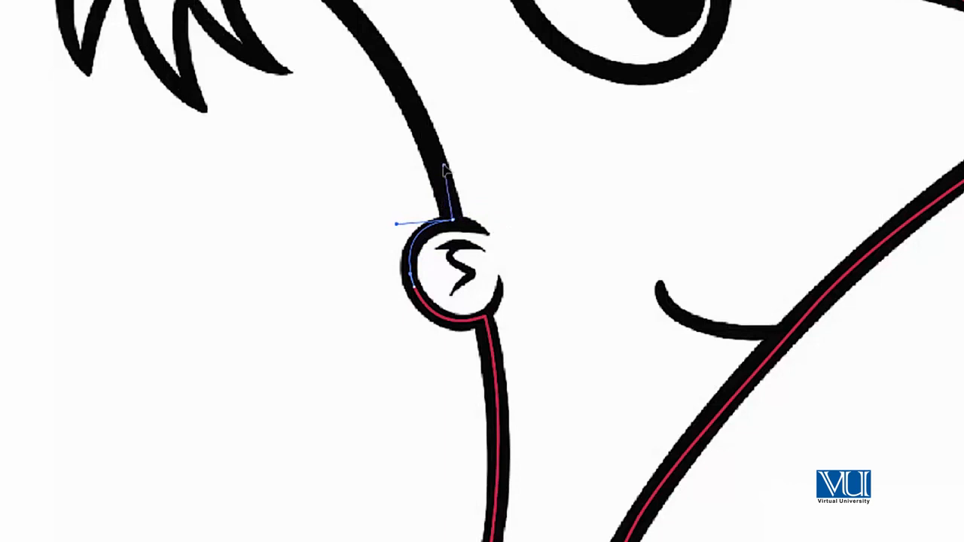
Trace the back of the head up to the hair and close the face path at its starting point
left_click_drag(442, 164, 442, 163)
left_click_drag(416, 126, 480, 265)
mouse_move(321, 82)
left_mouse_down()
mouse_move(314, 121)
mouse_move(251, 97)
mouse_move(216, 58)
mouse_move(186, 54)
mouse_move(211, 57)
left_mouse_up()
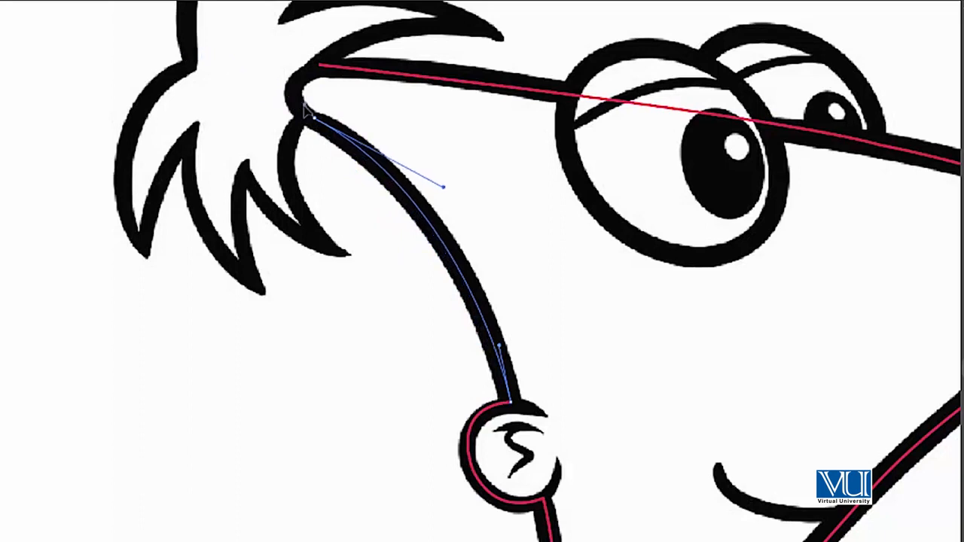
left_click_drag(299, 108, 299, 107)
left_click_drag(323, 75, 370, 96)
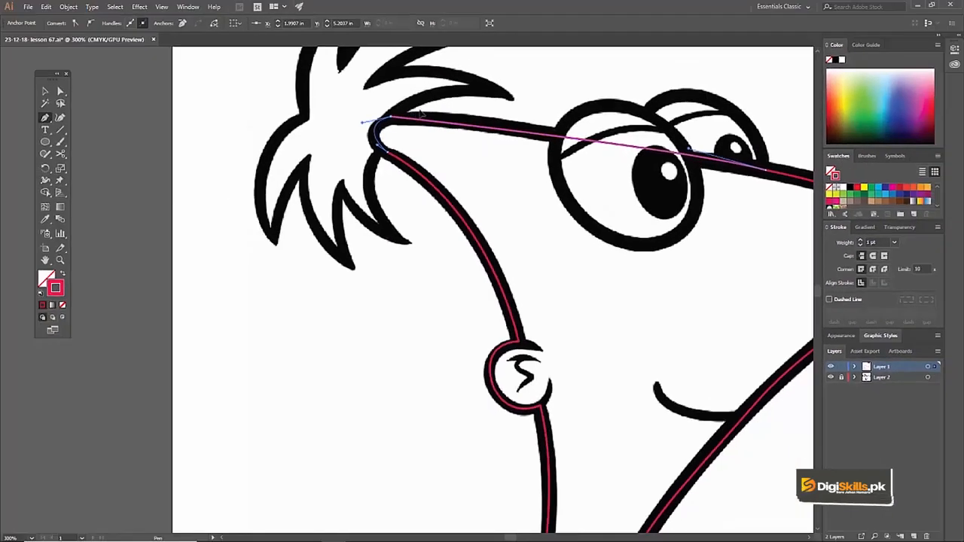
Check the complete face outline by hiding and showing the sketch on Layer 2
key("z")
left_click(494, 196, "alt")
left_click(494, 197, "alt")
left_click(440, 387, "alt")
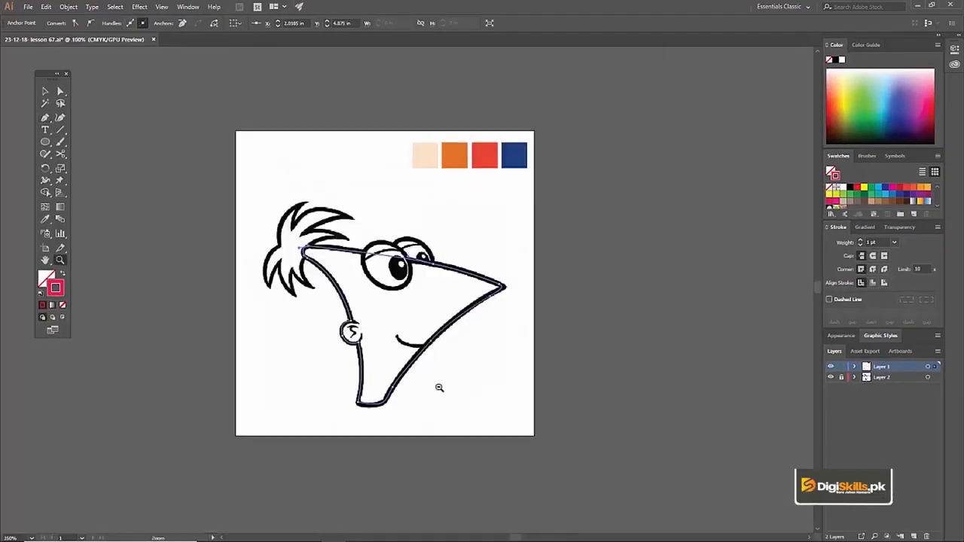
left_click(402, 324)
left_click(402, 325)
key("v")
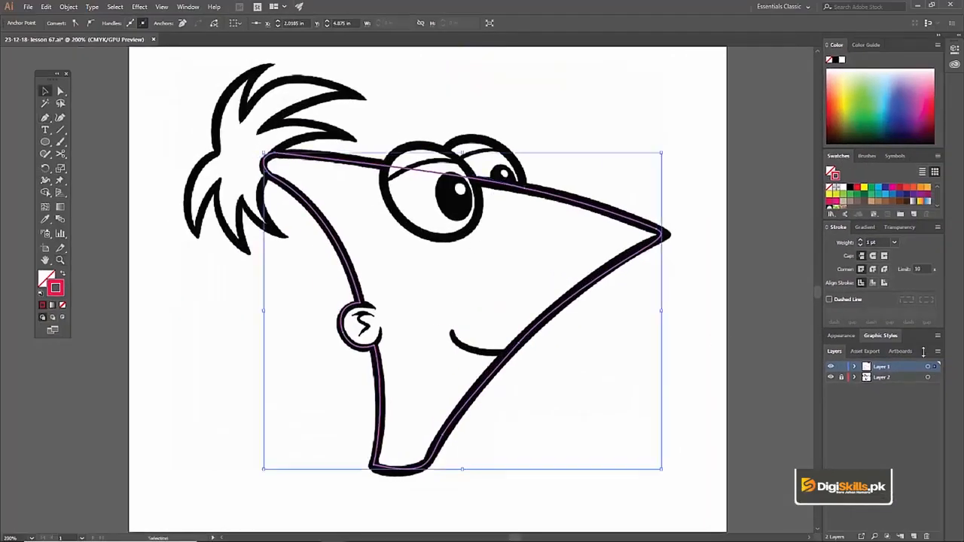
left_click(831, 378)
left_click(832, 378)
left_click(832, 379)
left_click(832, 378)
Start a hair path with the Pen tool, curving around the hairline and up to the tip of the lowest front strand
key("z")
left_click(247, 167)
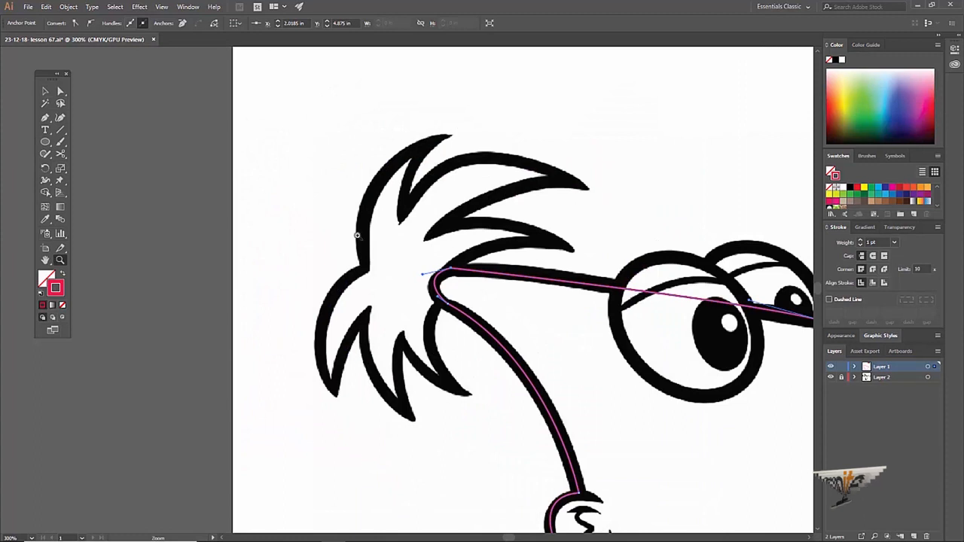
left_click(426, 279)
key("v")
left_click_drag(430, 266, 361, 231)
key("p")
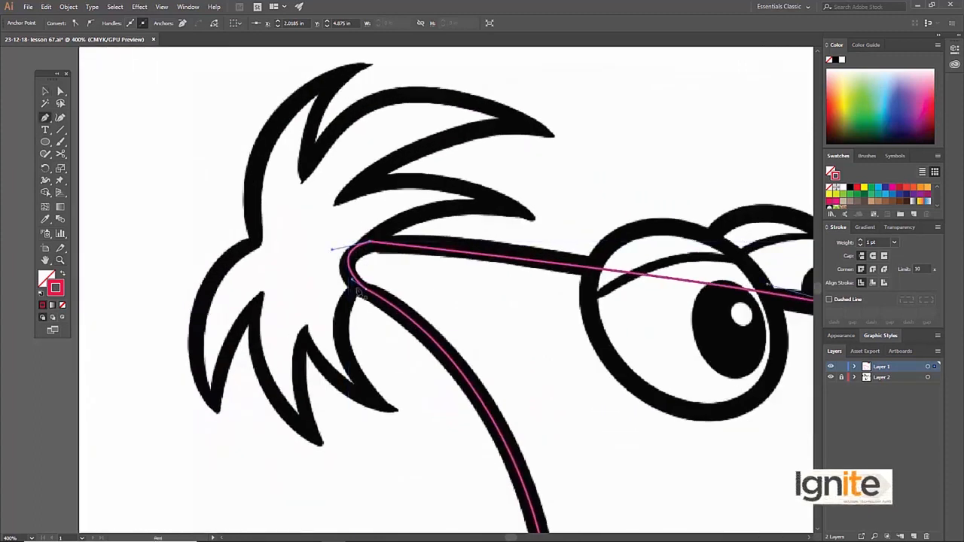
left_click_drag(533, 311, 435, 280)
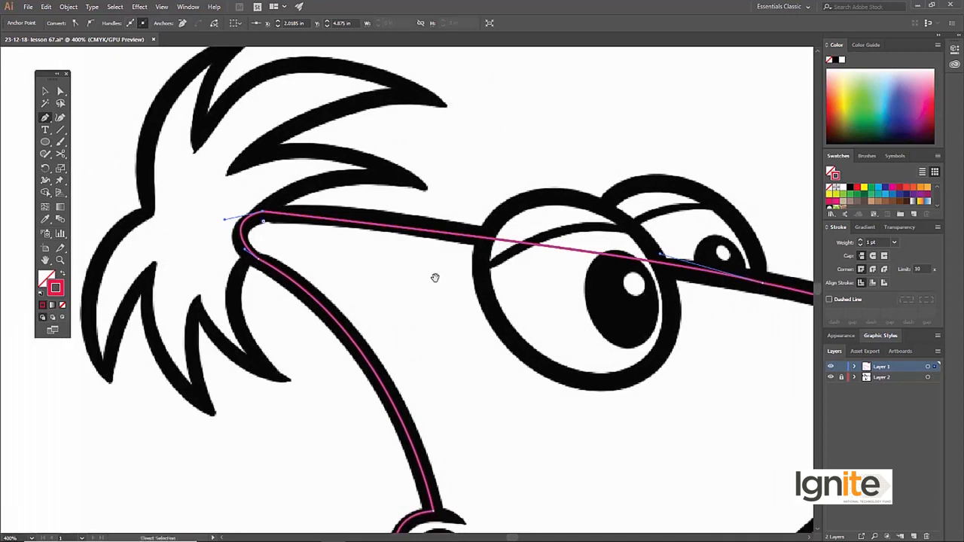
key("ctrl+y")
key("ctrl+y")
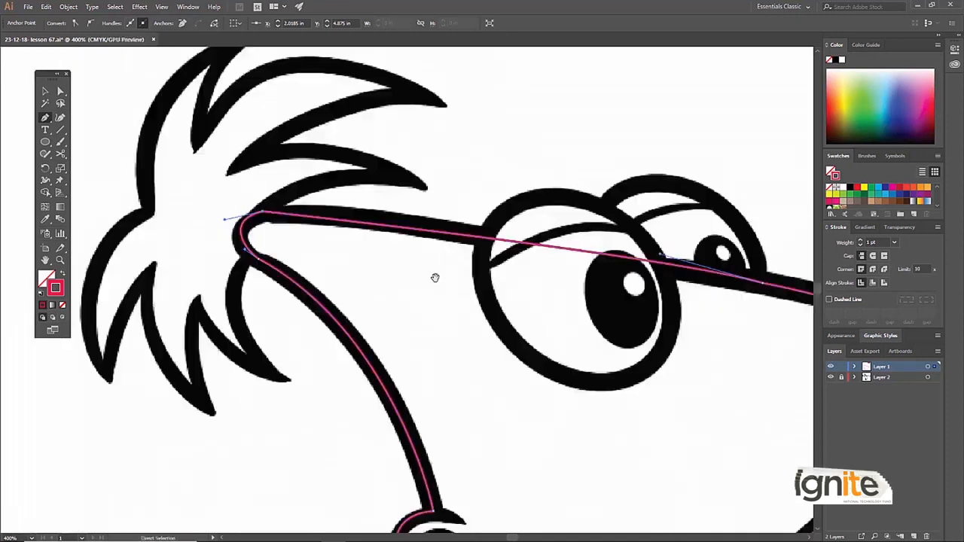
left_click_drag(251, 258, 269, 263)
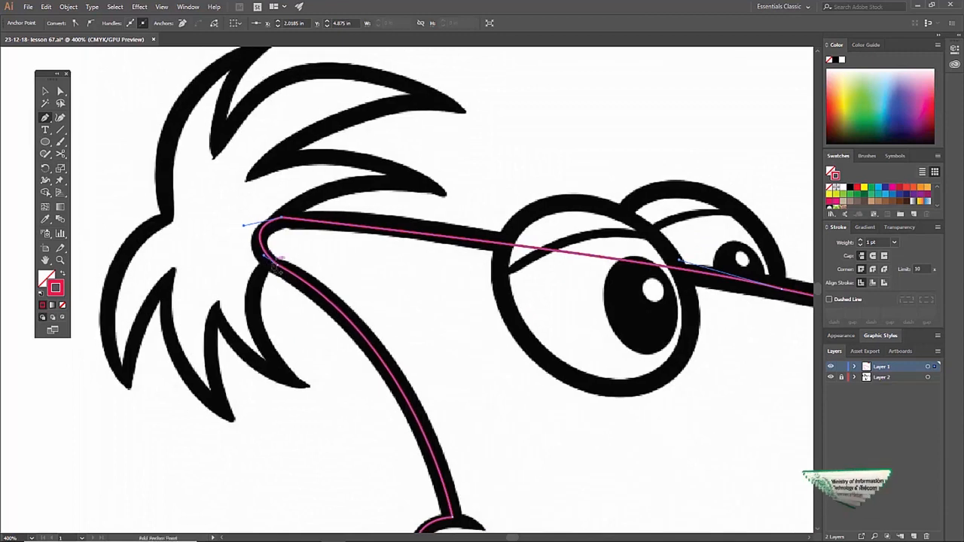
left_click(272, 261, "ctrl")
left_click_drag(401, 260, 336, 251)
key("p")
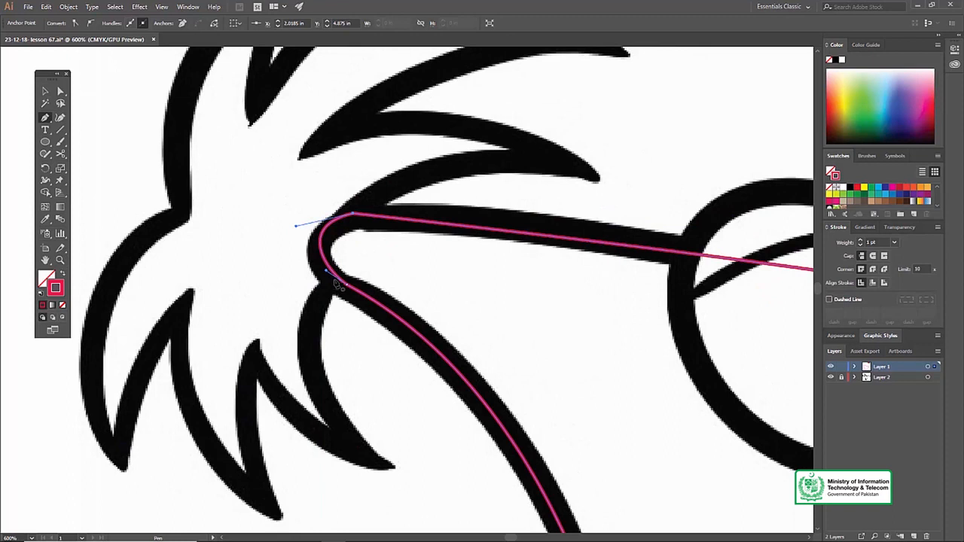
left_click_drag(332, 281, 352, 211)
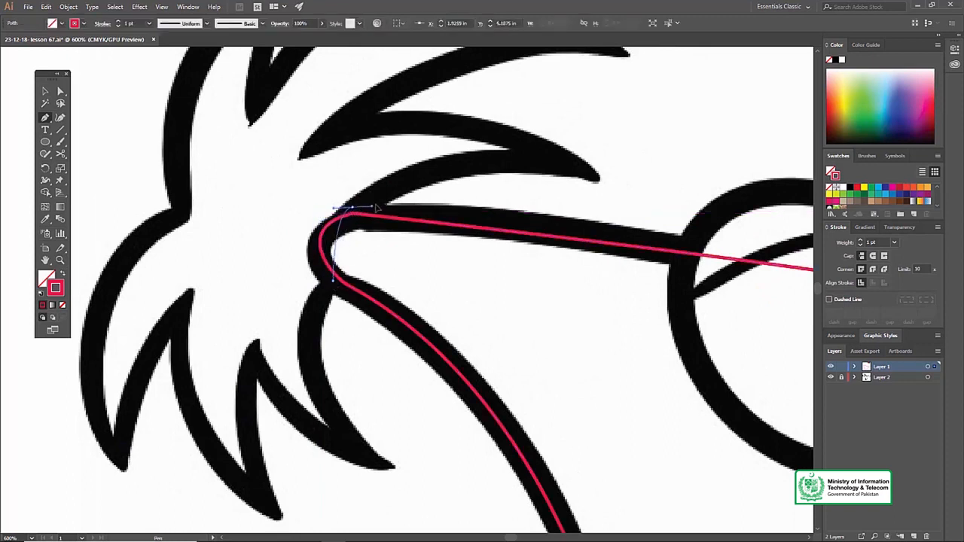
left_click_drag(422, 176, 695, 226)
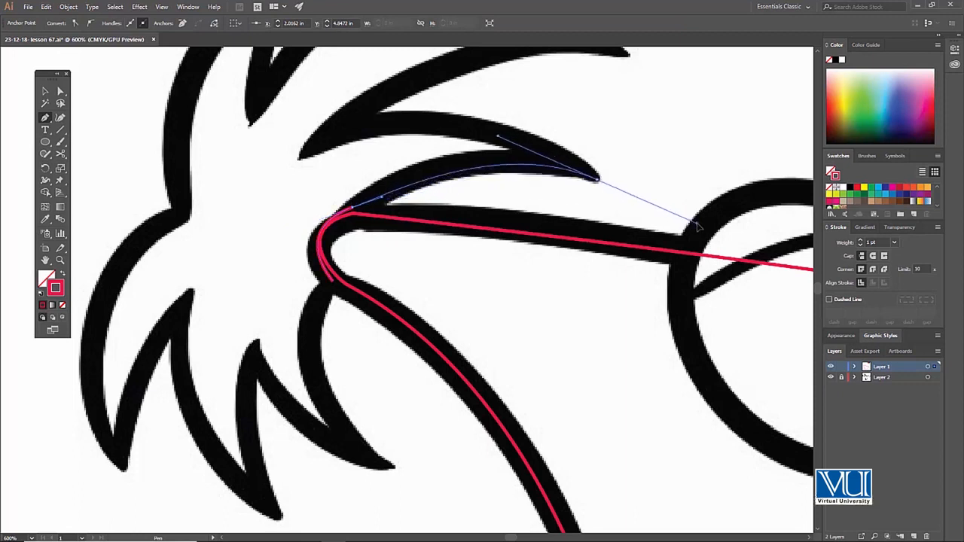
left_click_drag(597, 183, 599, 180)
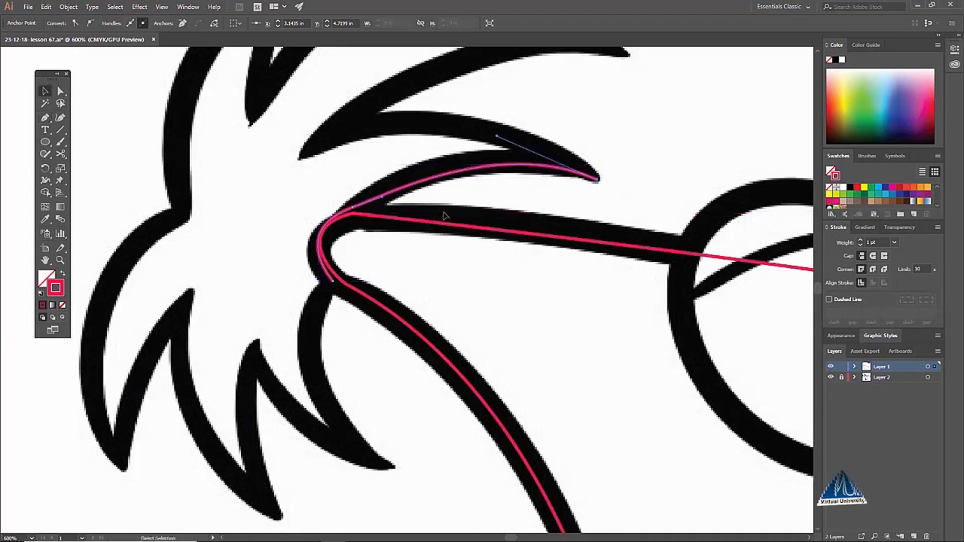
Compare the hair path with the face path where they overlap, switching between outline and preview display
key("ctrl+y")
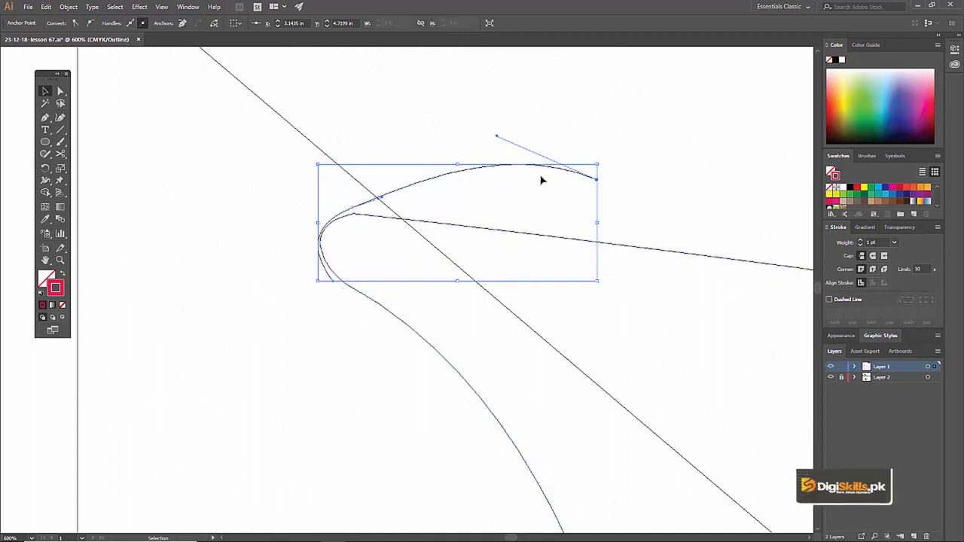
key("ctrl+y")
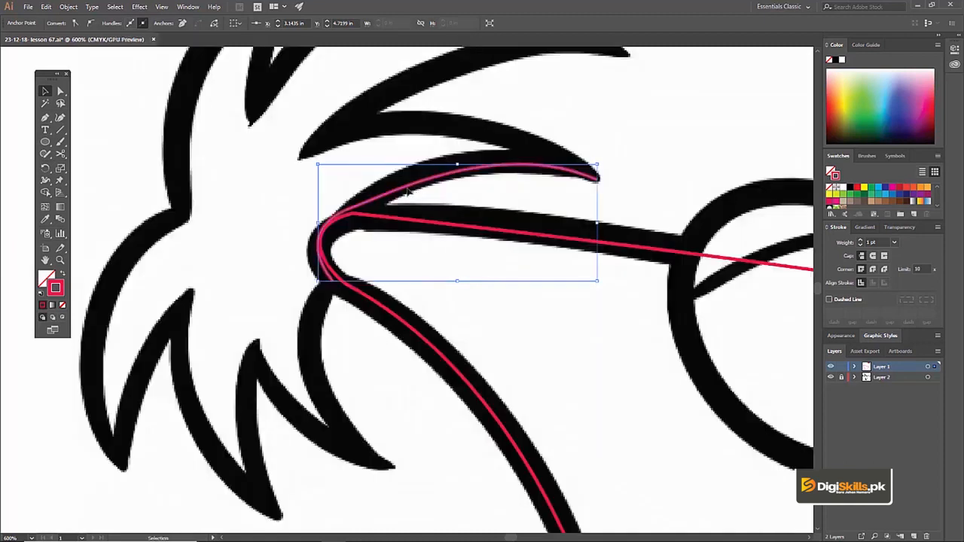
key("ctrl+y")
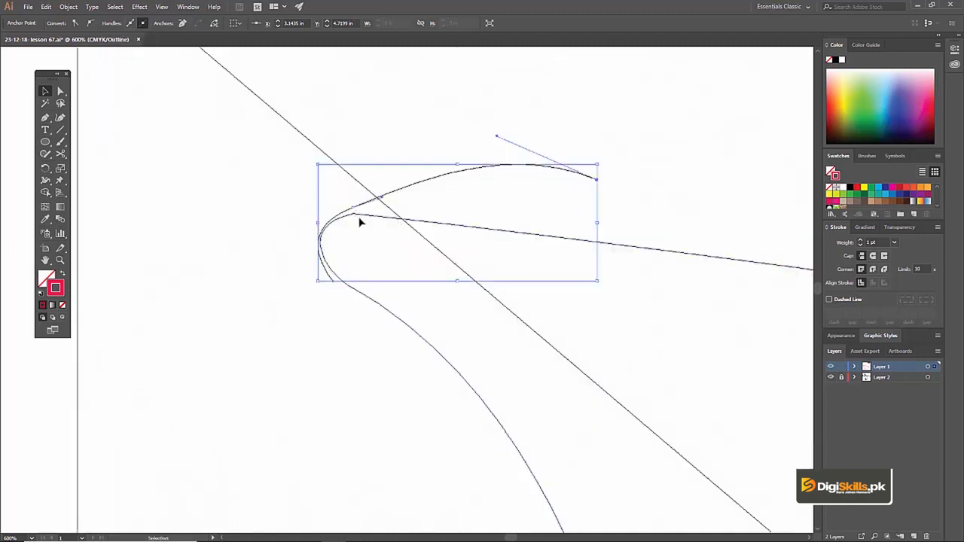
left_click(368, 215)
left_click(382, 197)
key("ctrl+y")
scroll(464, 159, "up", 3)
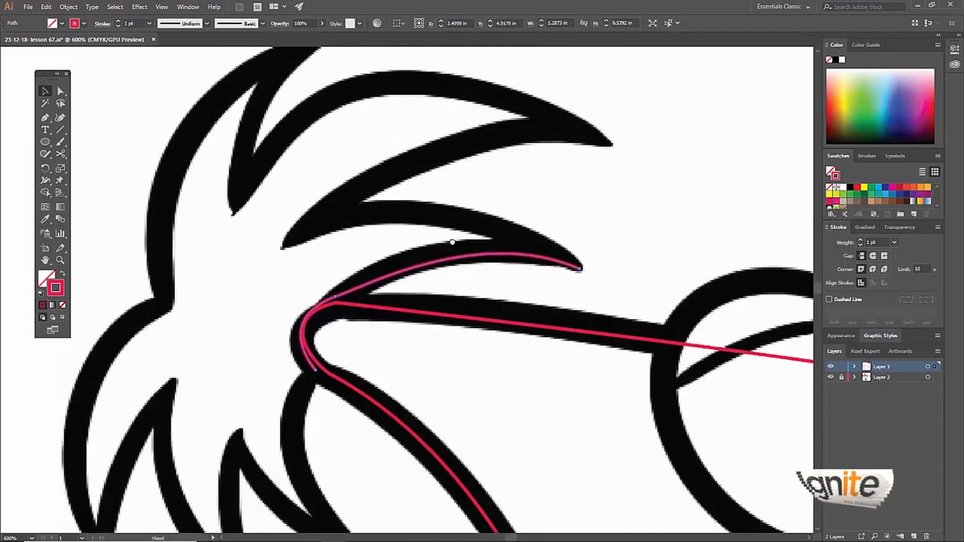
Continue the hair path from the lowest front strand's tip along its upper edge to the notch below the next strand
key("p")
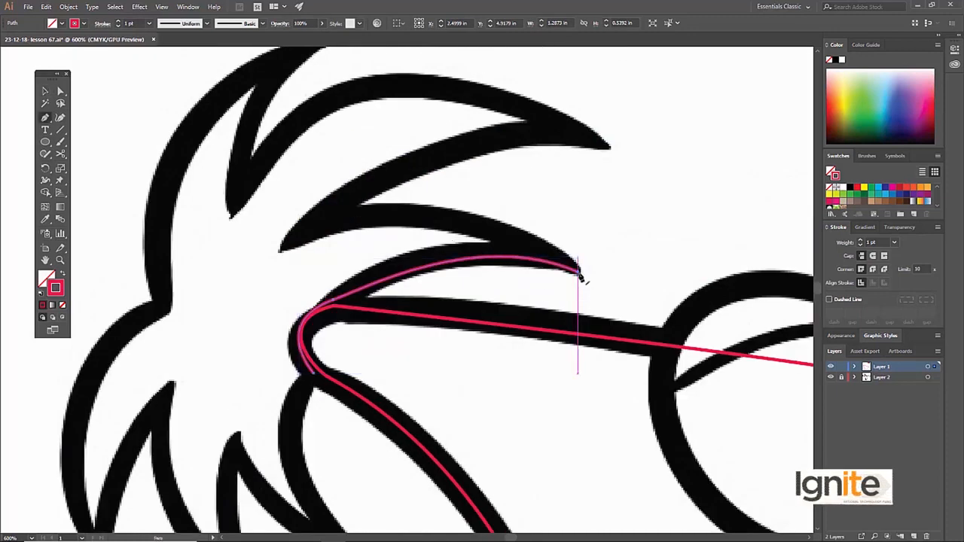
left_click(578, 271)
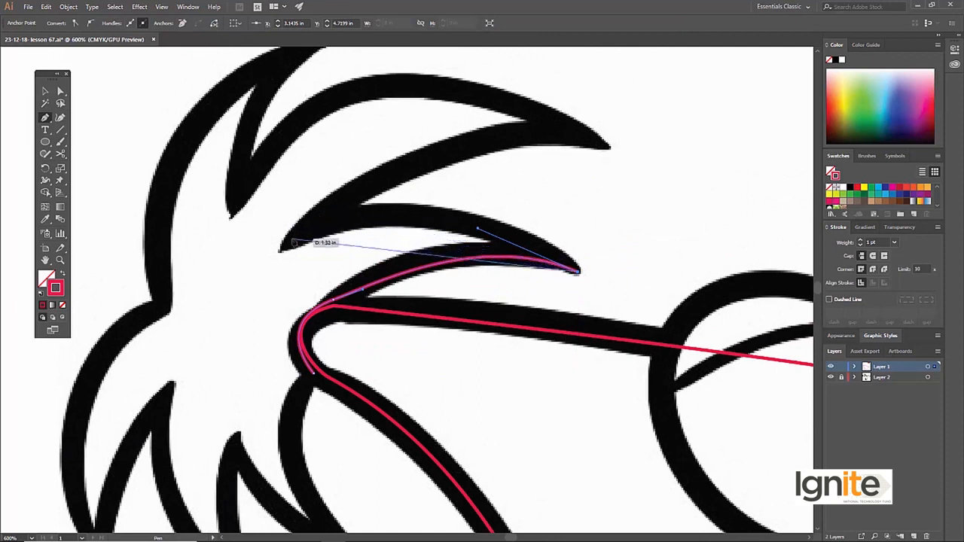
left_click_drag(282, 246, 188, 286)
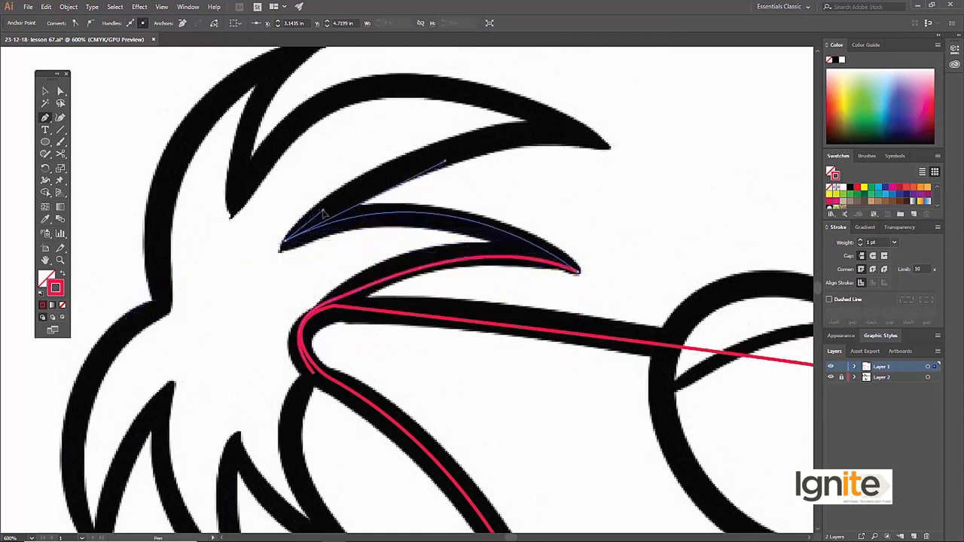
Continue the hair path around the upper front strand's tip, back to the notch behind it, and up to the top strand's tip
scroll(467, 169, "up", 1)
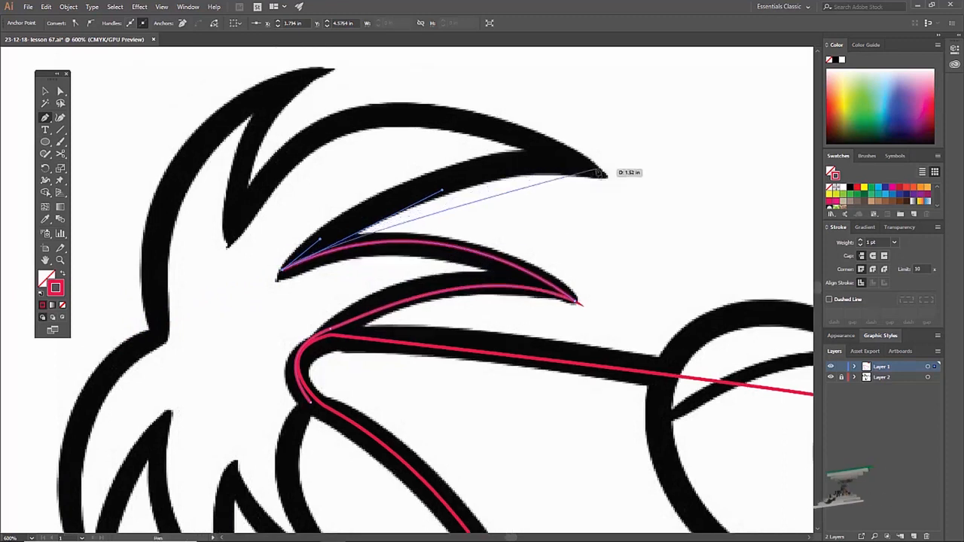
left_click_drag(599, 170, 490, 125)
scroll(482, 121, "left", 3)
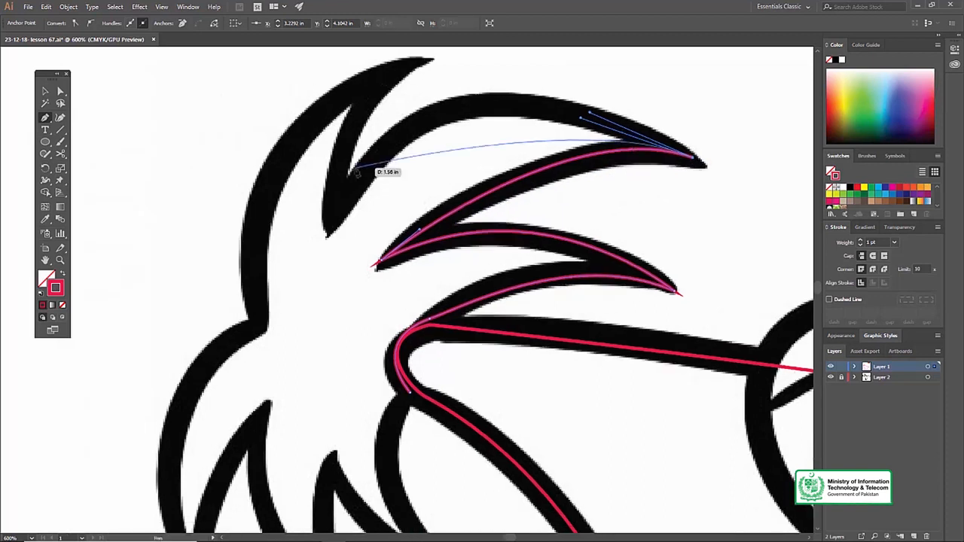
left_click_drag(337, 216, 245, 390)
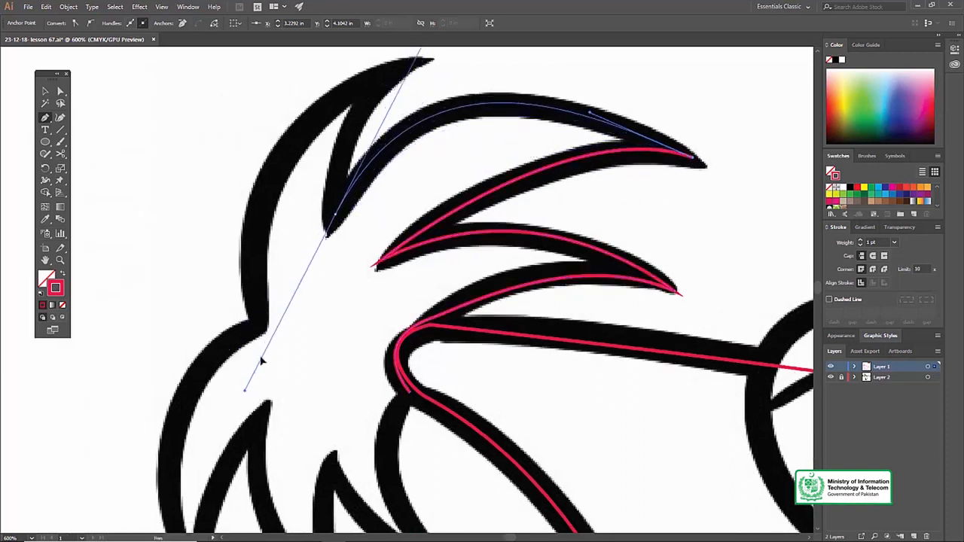
scroll(422, 83, "up", 2)
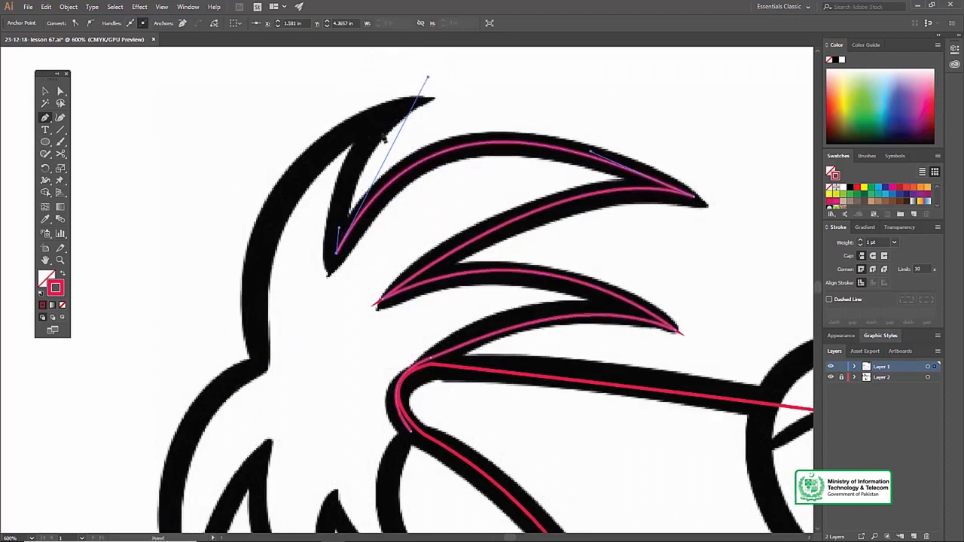
mouse_move(402, 107)
left_mouse_down()
mouse_move(451, 80)
mouse_move(402, 107)
left_mouse_up()
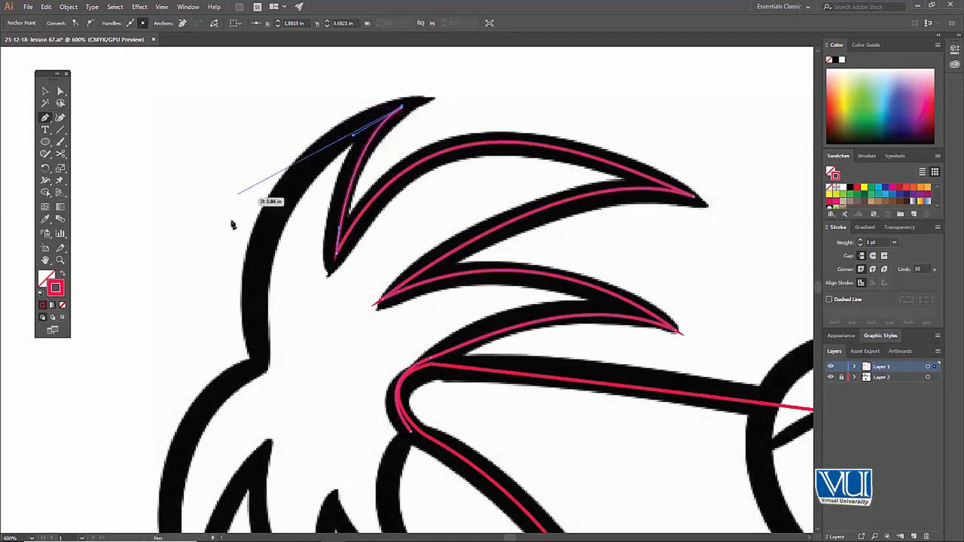
Continue the hair path down the back of the head through the indentation to the tip of the rearmost lower strand
key("space")
mouse_move(262, 361)
left_mouse_down()
mouse_move(271, 302)
mouse_move(265, 324)
mouse_move(296, 437)
mouse_move(269, 494)
mouse_move(276, 524)
mouse_move(289, 531)
mouse_move(292, 521)
left_mouse_up()
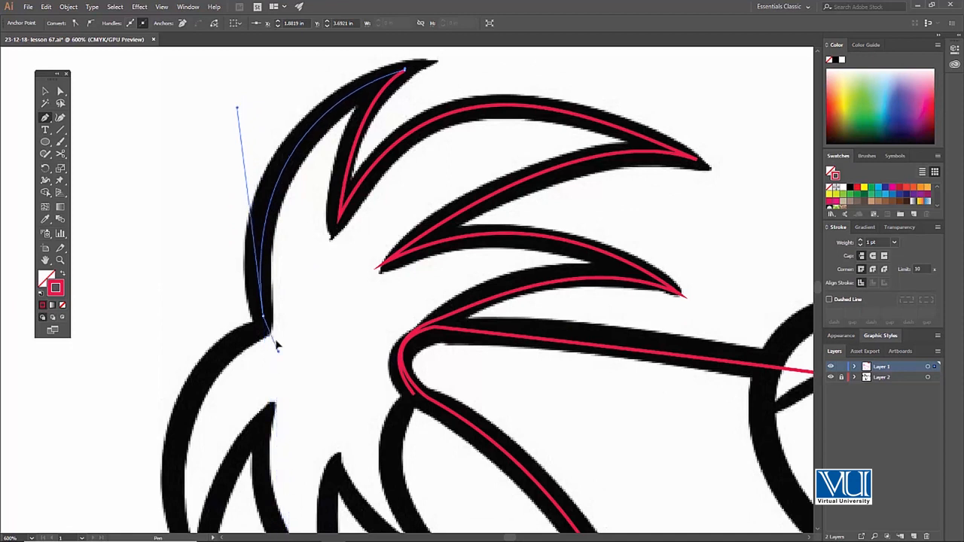
key("space")
left_click_drag(328, 284, 363, 163)
left_click_drag(240, 458, 295, 337)
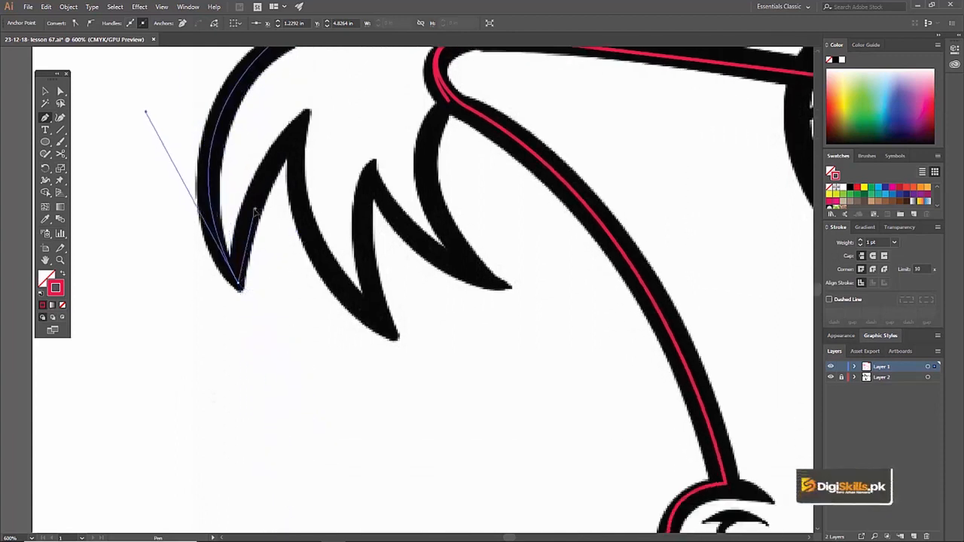
Continue the hair path through the next notch and the middle lower strand's tip up to the notch before the last lower strand
left_click_drag(251, 213, 249, 209)
key("space")
mouse_move(282, 147)
left_mouse_down()
mouse_move(277, 192)
mouse_move(306, 163)
left_mouse_up()
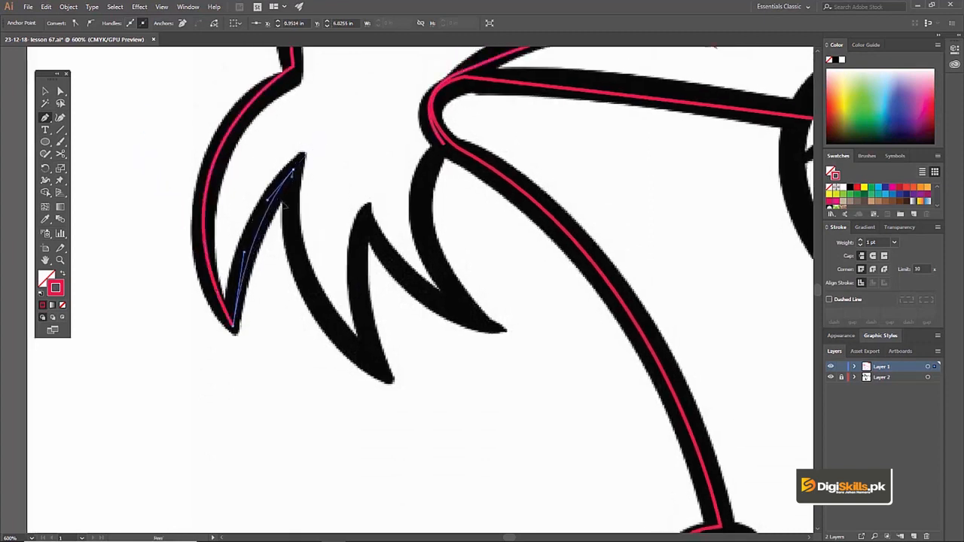
left_click_drag(294, 234, 293, 227)
left_click_drag(391, 380, 371, 347)
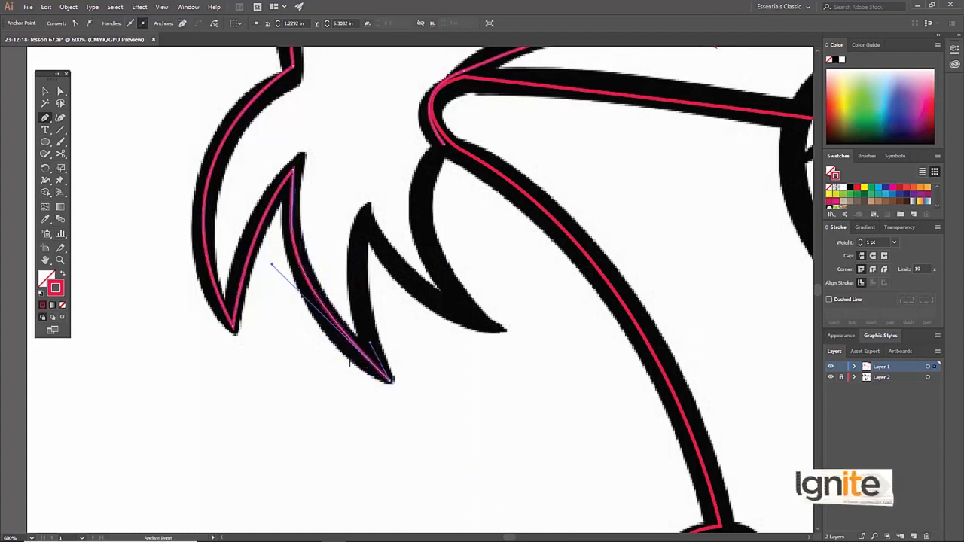
left_click_drag(361, 300, 363, 347)
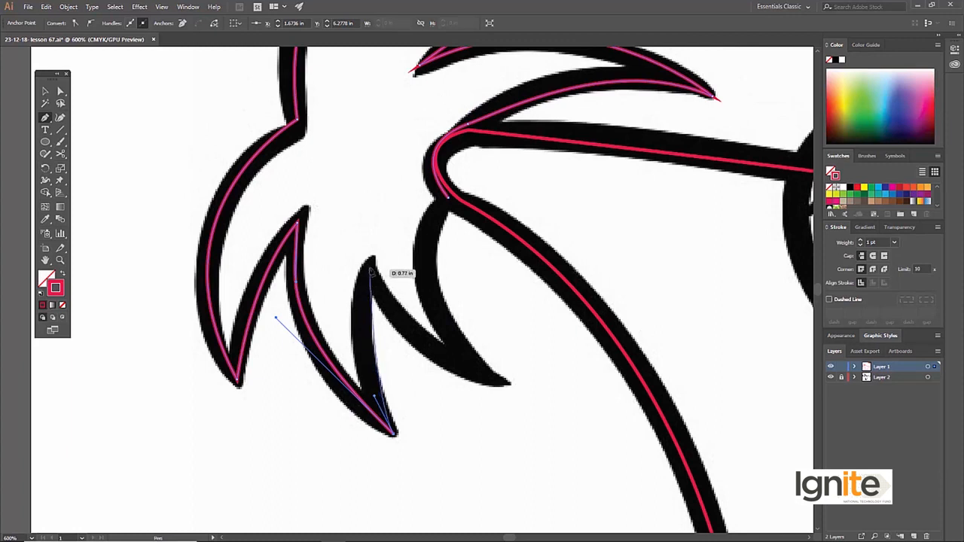
left_click_drag(372, 264, 392, 205)
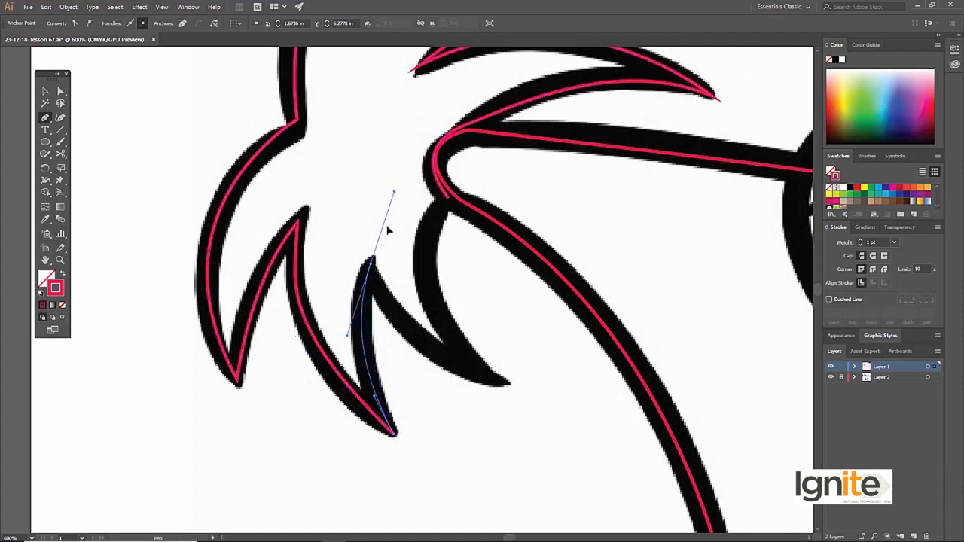
Trace the last lower strand around its tip and close the hair path at its starting point beside the face
left_click_drag(392, 312, 391, 310)
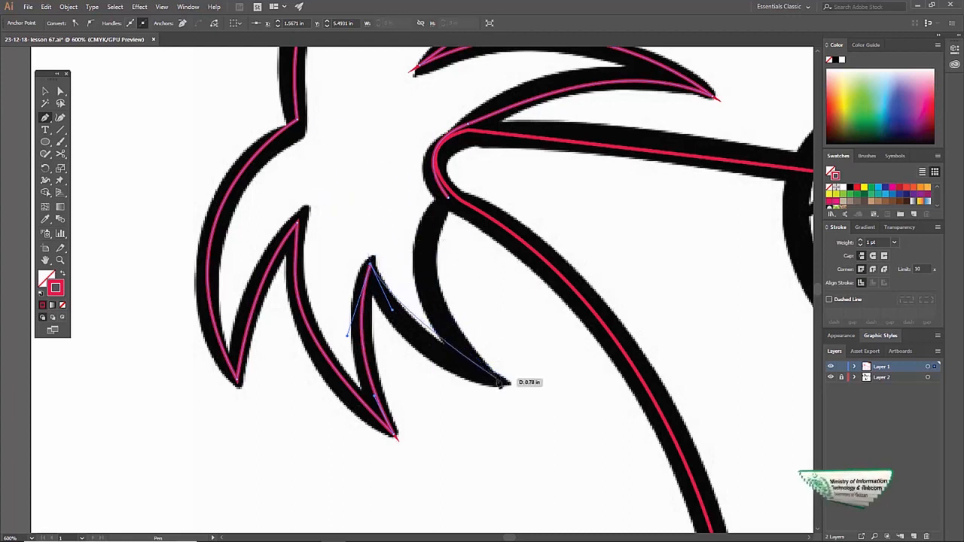
left_click_drag(509, 385, 592, 412)
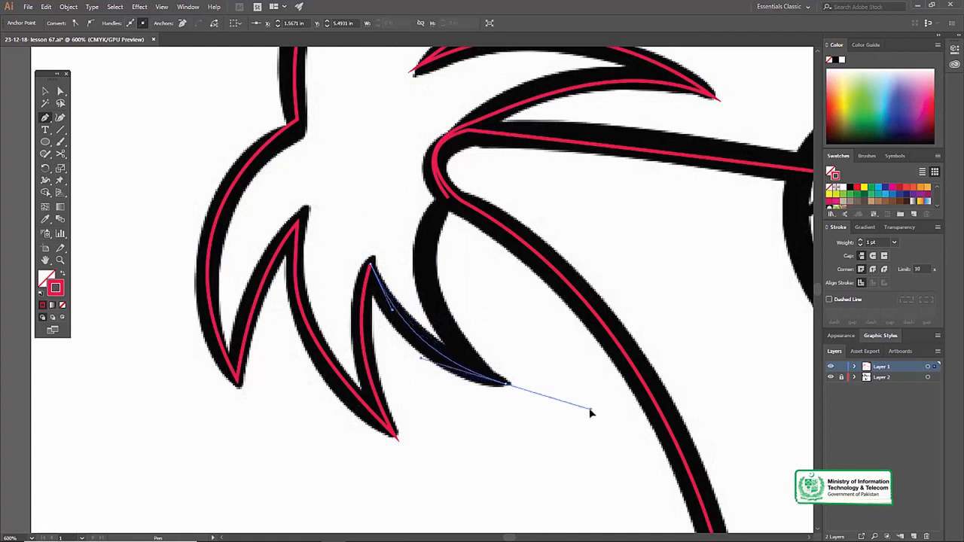
left_click_drag(458, 346, 459, 344, "alt")
left_click_drag(426, 241, 441, 305)
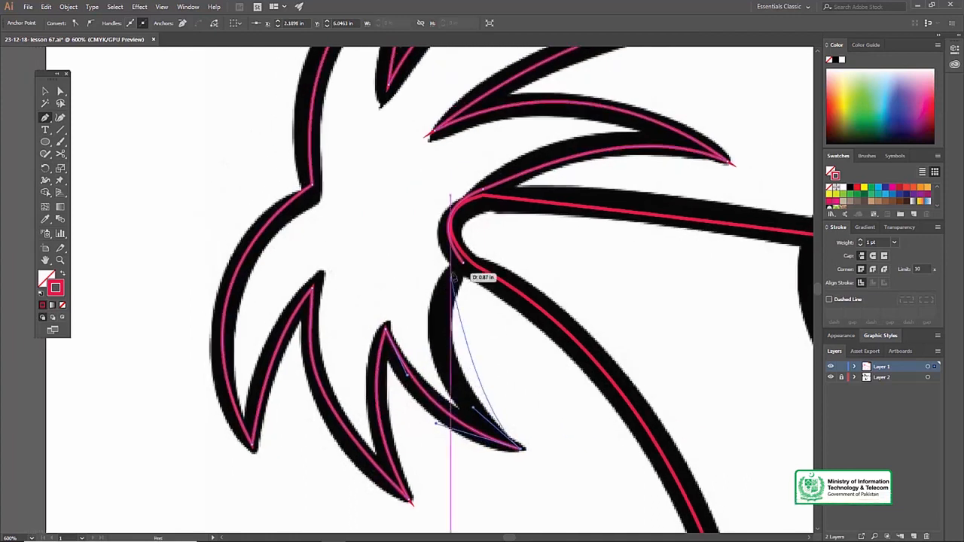
left_click_drag(464, 263, 419, 213)
Select the whole hair path, enlarge it slightly from its upper front corner, and deselect it
key("z")
left_click(414, 220, "alt")
left_click(424, 228, "alt")
key("v")
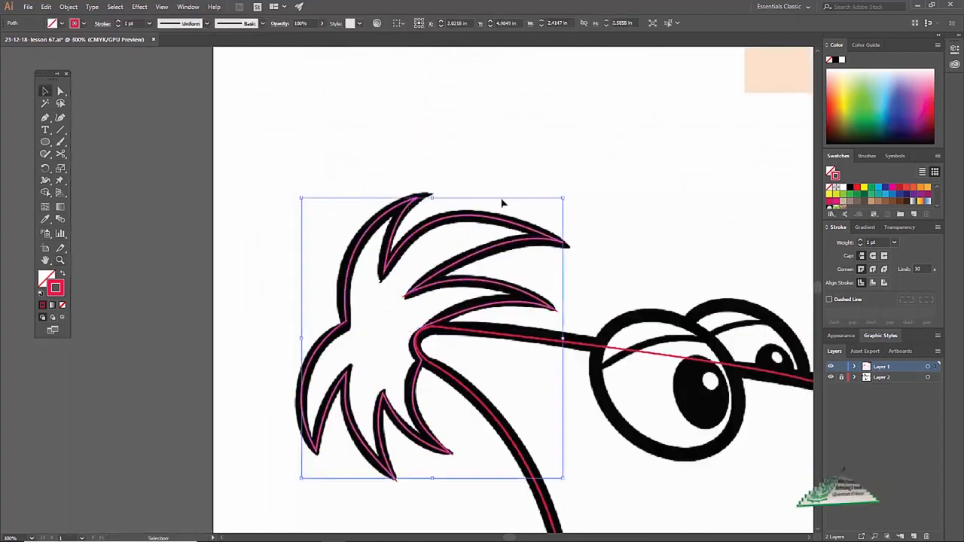
left_click_drag(563, 198, 568, 193)
left_click(490, 143)
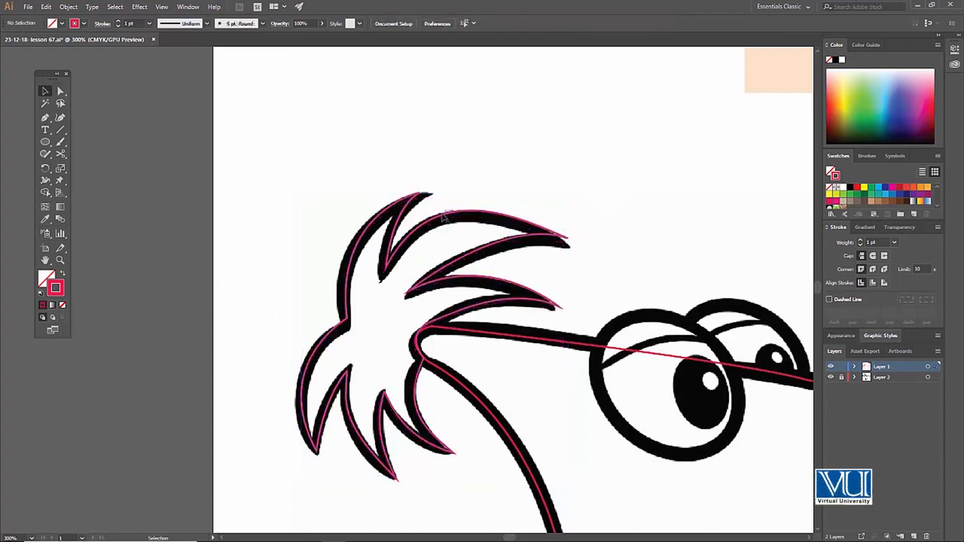
Try shrinking and shifting the hair path, and undo both changes
left_click(476, 216)
left_click_drag(567, 192, 550, 211)
left_click_drag(491, 235, 481, 225)
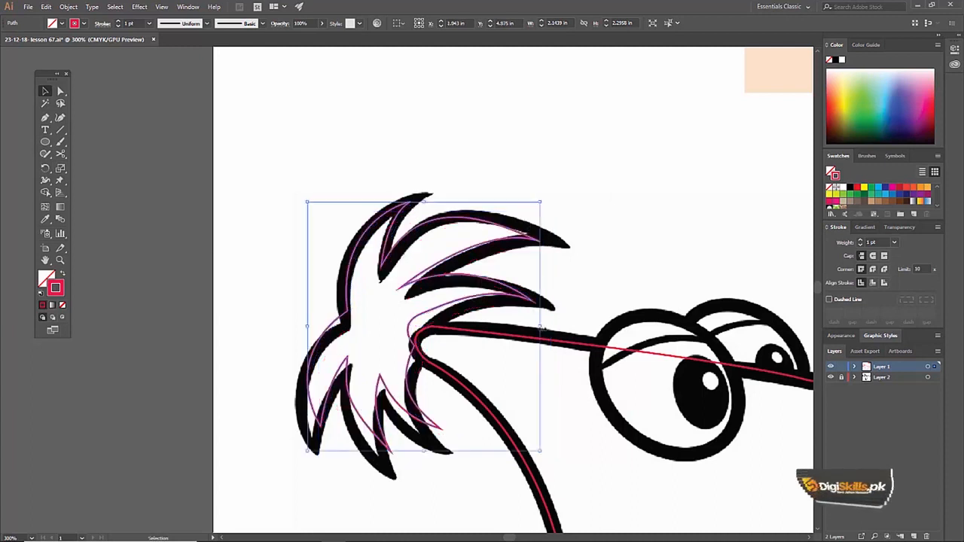
key("ctrl+z")
key("ctrl+z")
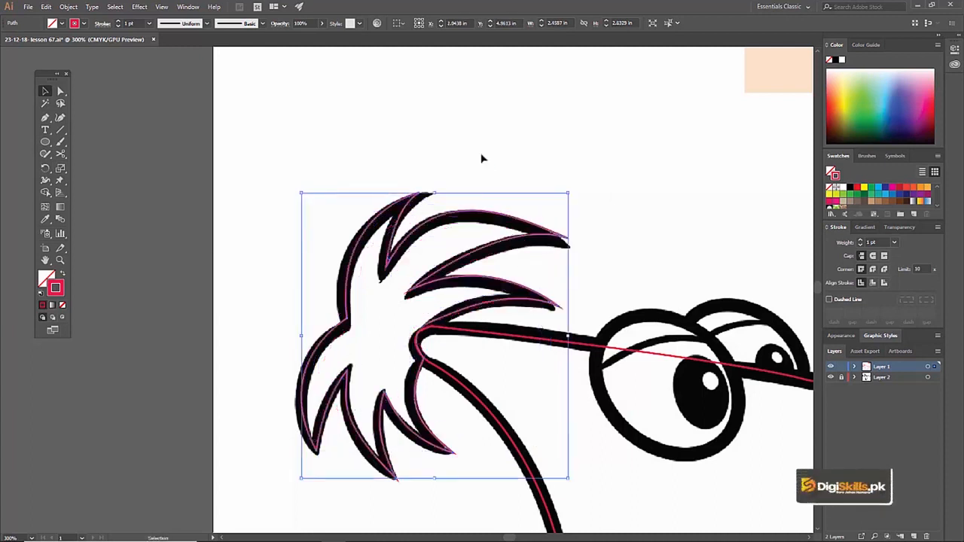
Examine the hair path and the whole head outline against the sketch, from the hair and chin to the eyes and ear
left_click(482, 158)
left_click(482, 284)
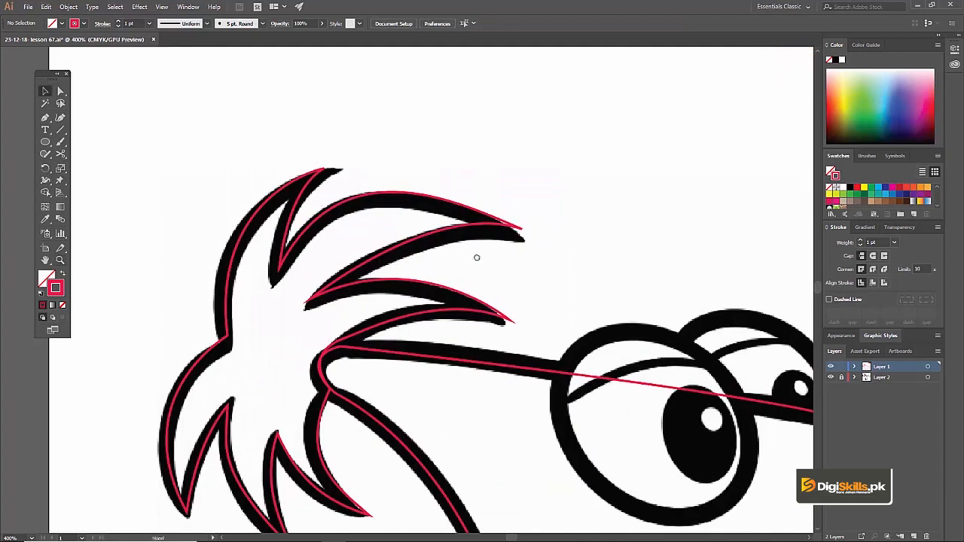
left_click_drag(369, 310, 391, 274)
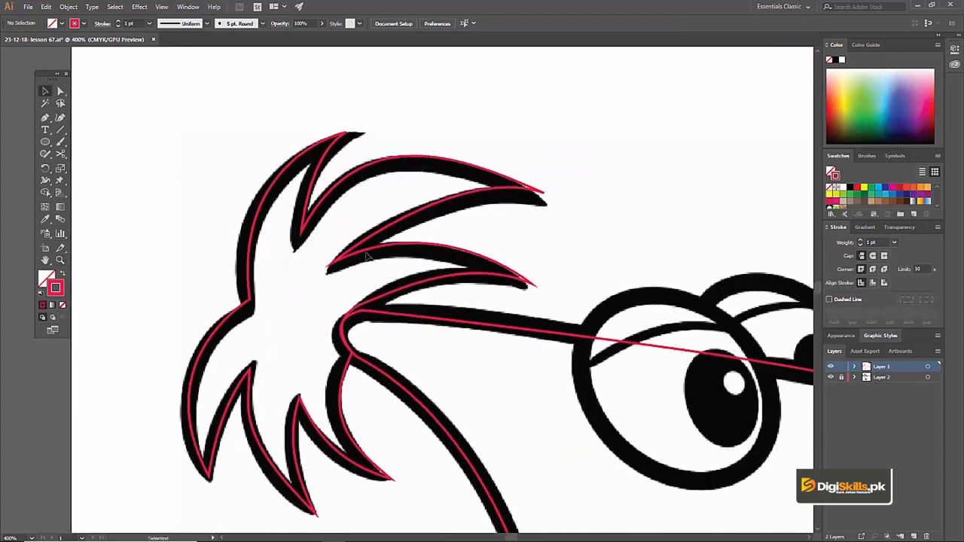
left_click(367, 255)
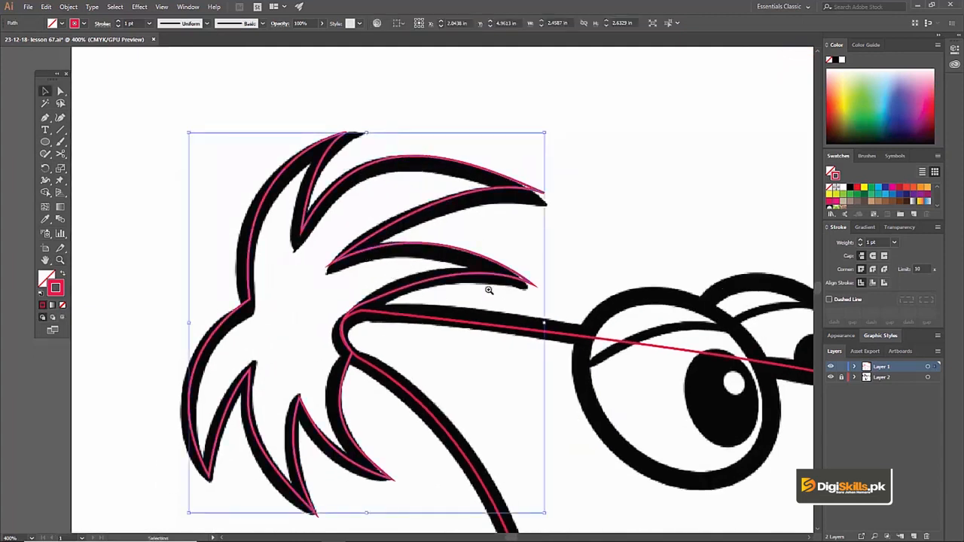
left_click(460, 284, "ctrl+alt")
left_click(448, 297, "ctrl+alt")
left_click_drag(464, 393, 418, 293)
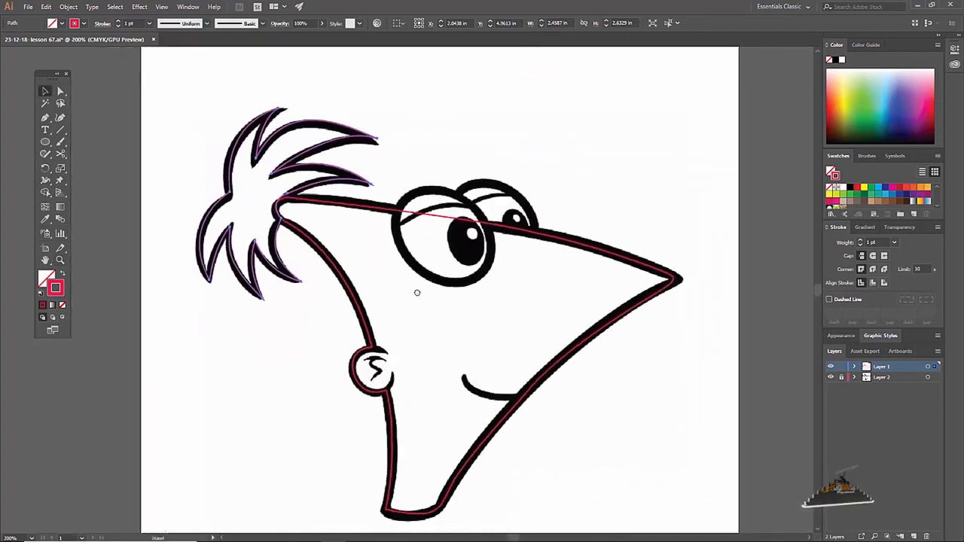
left_click(488, 403, "ctrl")
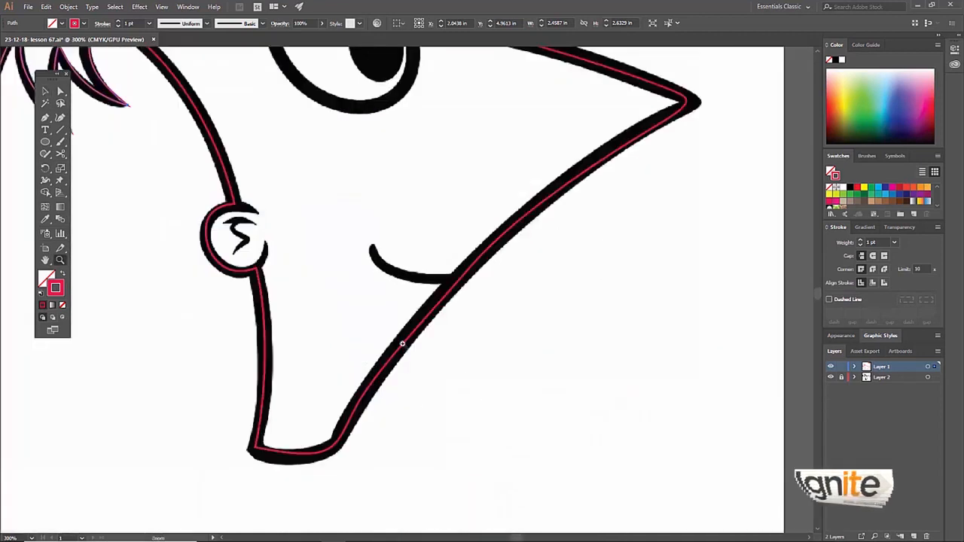
left_click(402, 333, "ctrl")
left_click_drag(377, 237, 404, 316)
left_click_drag(367, 274, 419, 325)
left_click_drag(278, 270, 337, 344)
left_click_drag(329, 167, 335, 258)
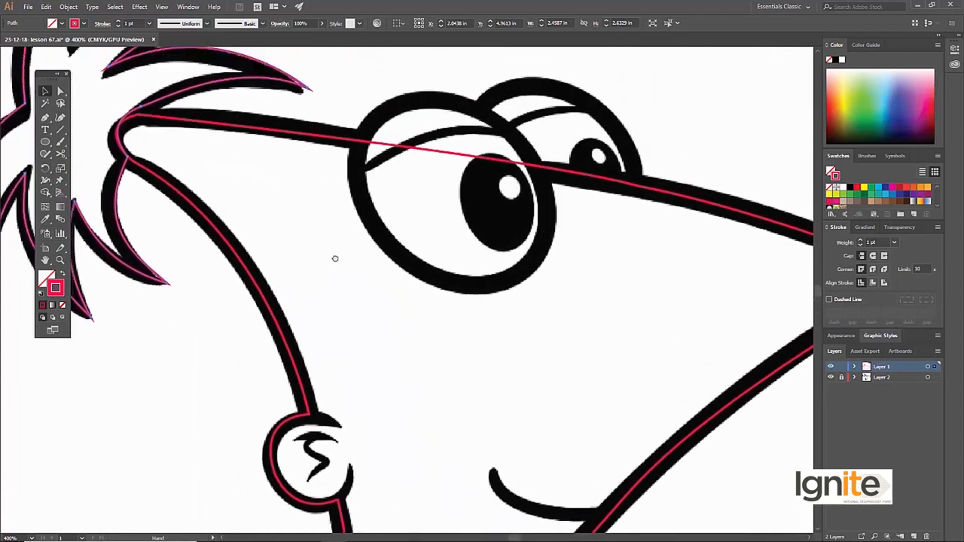
Try to draw a curve along the top of the ear's inner mark with the Pen tool, and undo it
left_click(323, 460, "ctrl")
left_click_drag(426, 278, 396, 285)
key("p")
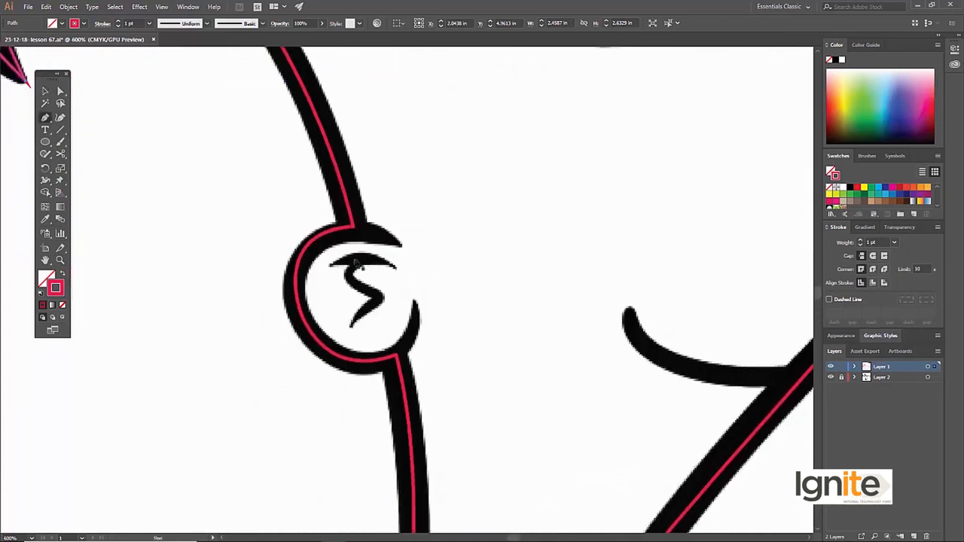
left_click_drag(338, 265, 400, 268)
key("ctrl+z")
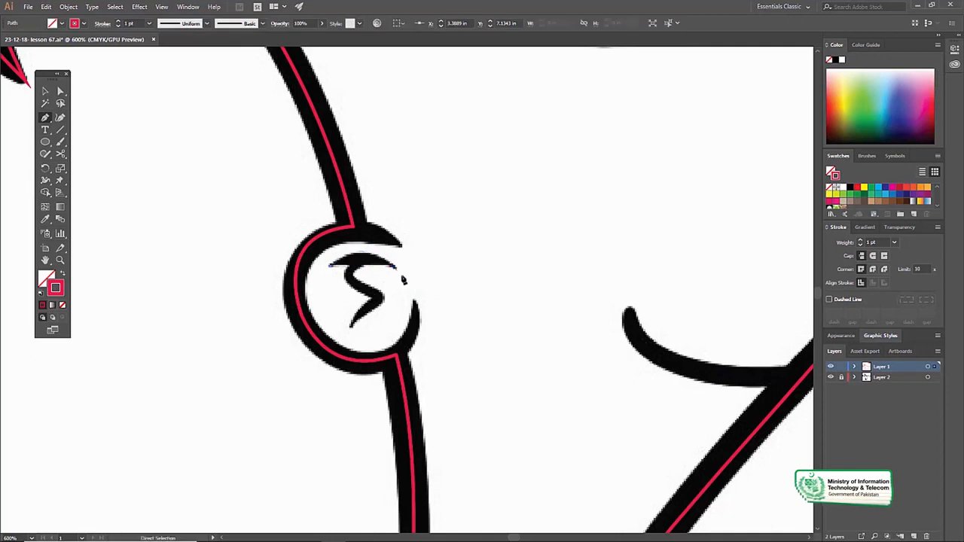
key("ctrl+z")
Start a Pen path on the ear's inner mark, curving along its upper edge to the front tip
left_click_drag(360, 282, 368, 292)
left_click(370, 292, "ctrl")
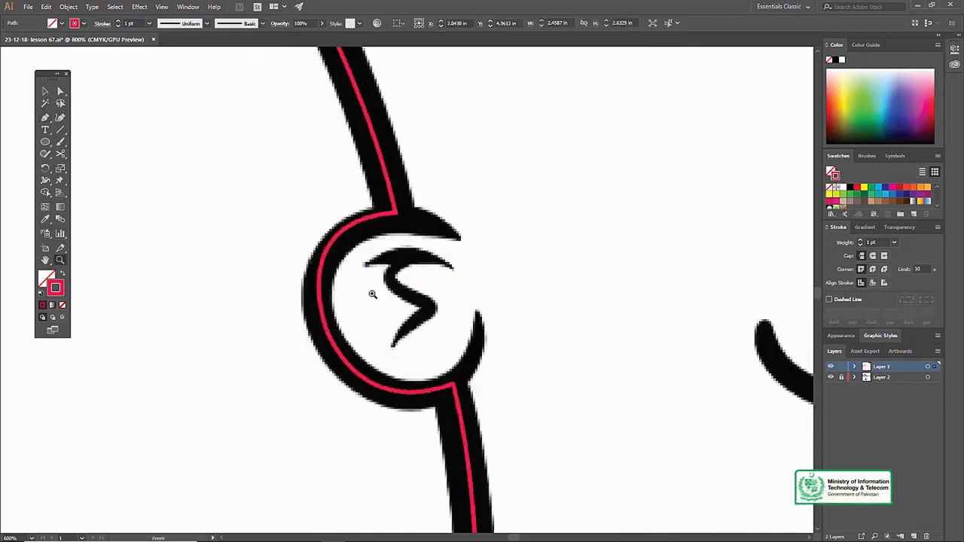
left_click(412, 286, "ctrl")
left_click_drag(397, 257, 384, 269)
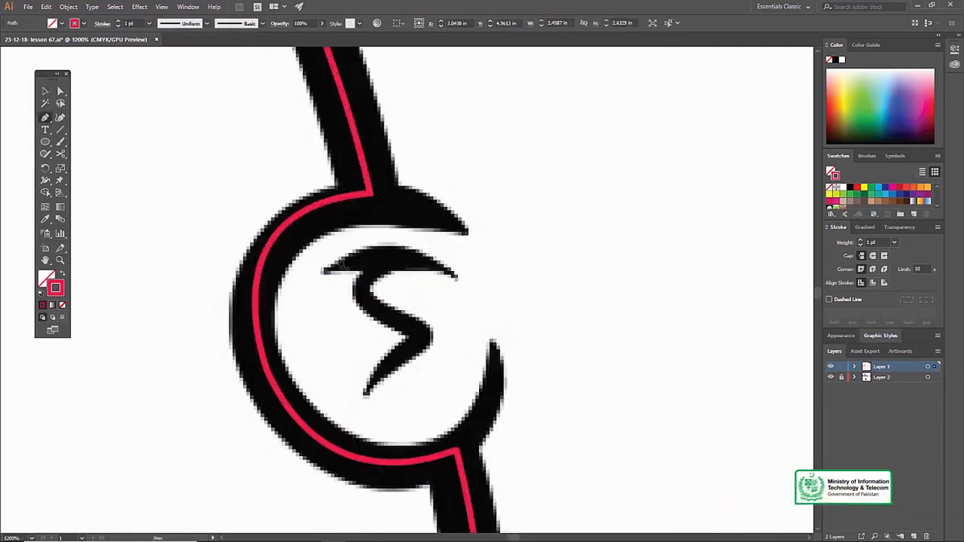
left_click(455, 273)
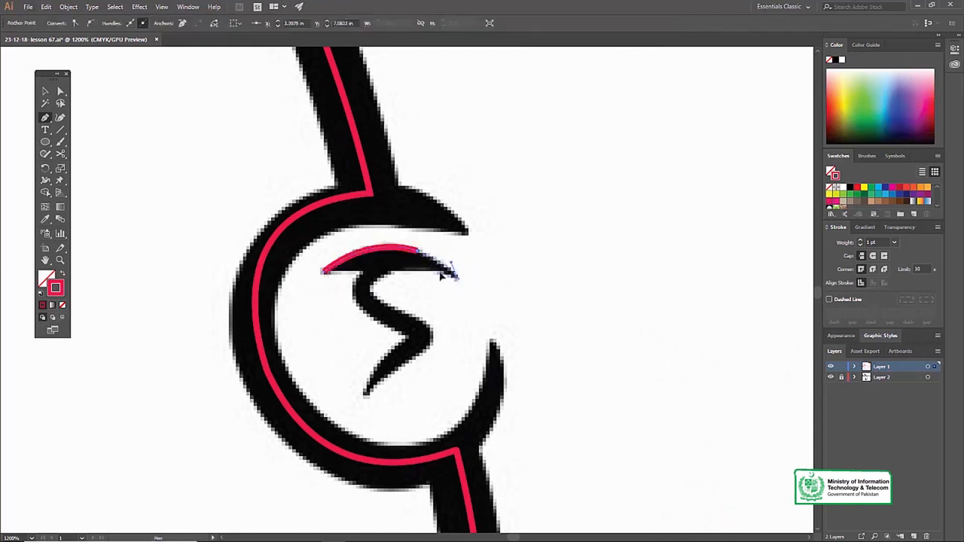
left_click(457, 277)
Trace the inner ear mark's zigzag down to its lower tip and back, closing the path at its starting point
left_click_drag(395, 271, 404, 314)
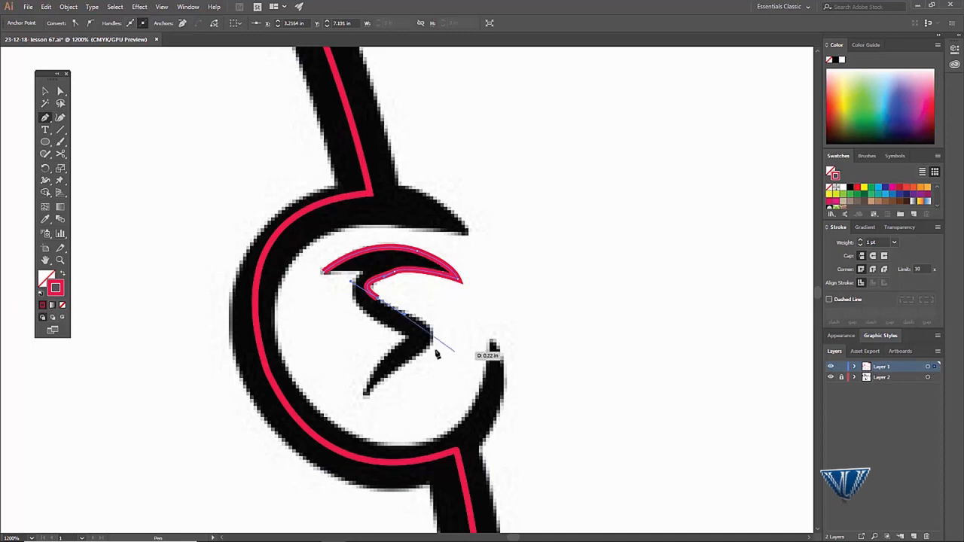
left_click_drag(423, 350, 400, 372)
mouse_move(365, 392)
left_mouse_down()
mouse_move(372, 387)
mouse_move(365, 409)
left_mouse_up()
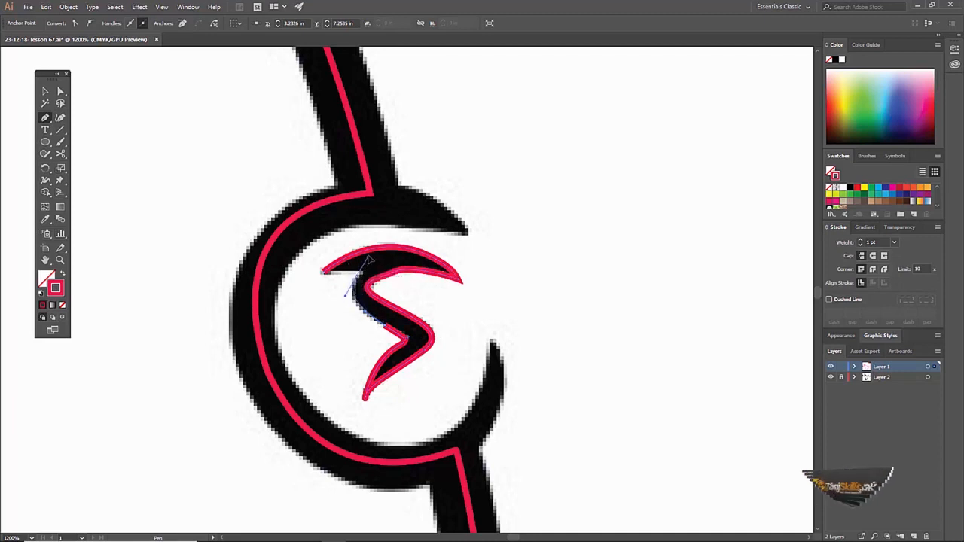
left_click_drag(324, 272, 329, 277)
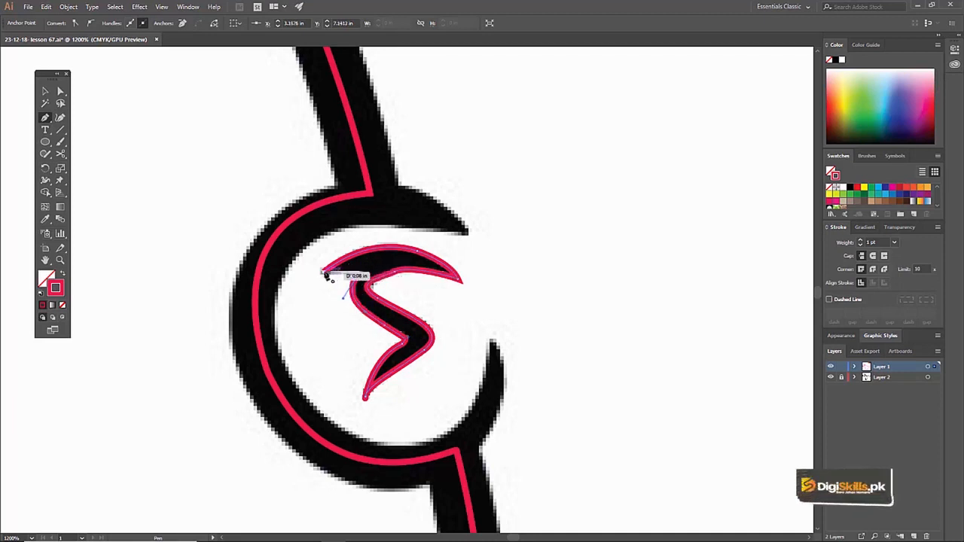
Start a Pen path for the mouth at the jaw line, curving along the lower edge of the sketched mouth stroke
left_click(396, 258, "alt")
left_click(399, 258, "alt")
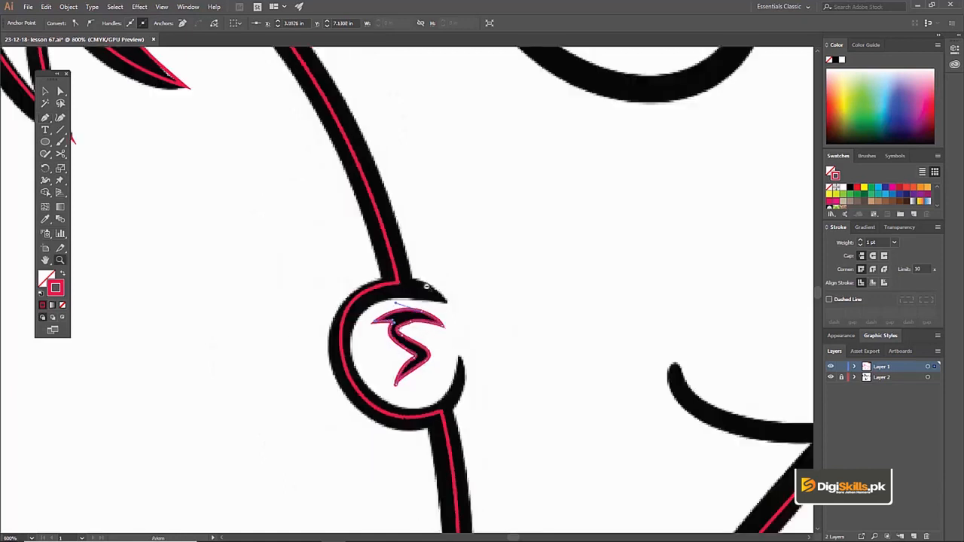
left_click(433, 289, "alt")
key("v")
left_click_drag(600, 381, 417, 316)
key("z")
left_click(440, 322)
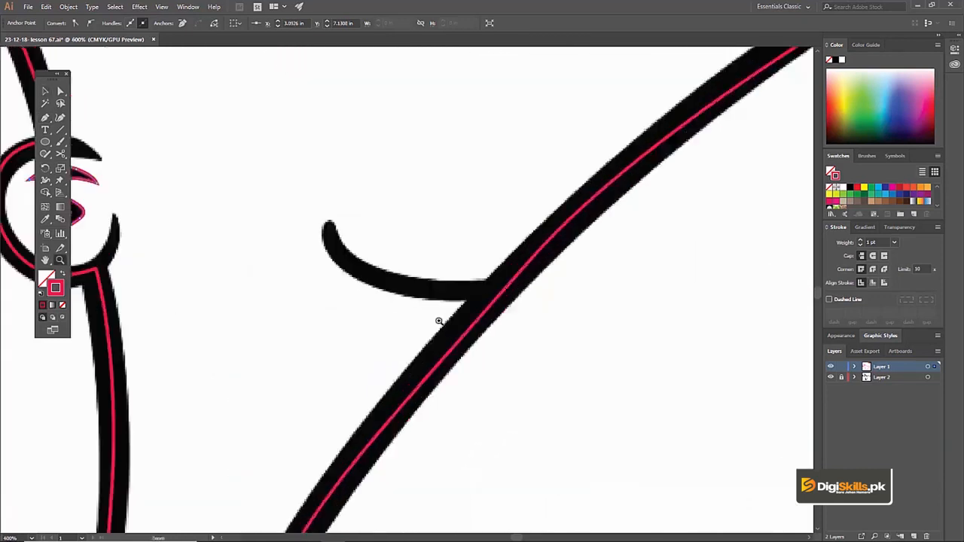
left_click(441, 323)
key("v")
left_click_drag(343, 213, 407, 311)
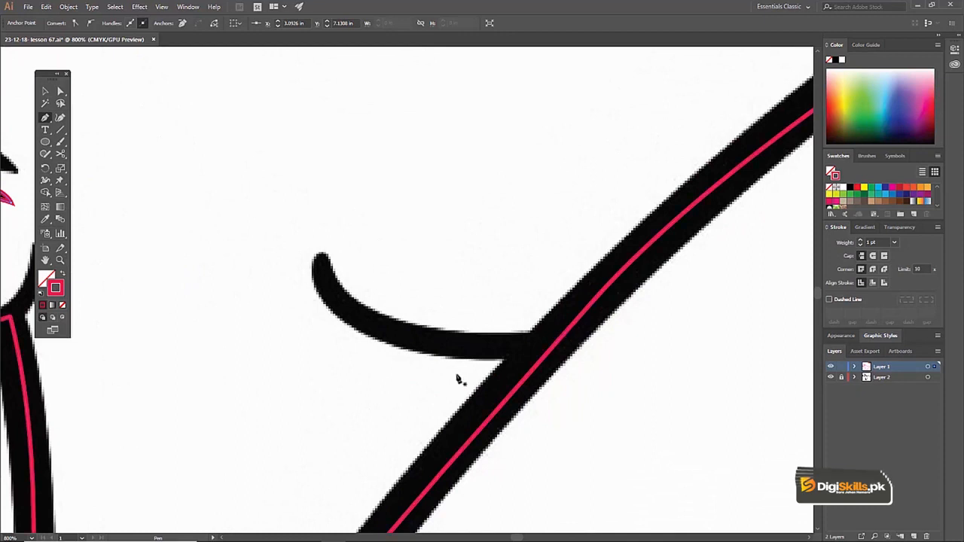
left_click(543, 360)
left_click_drag(357, 333, 295, 290)
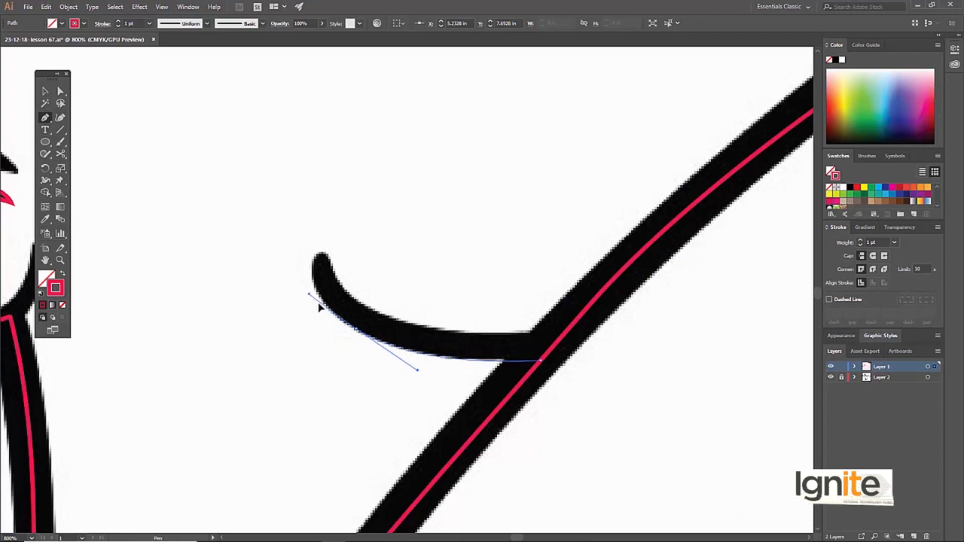
left_click_drag(334, 318, 334, 318)
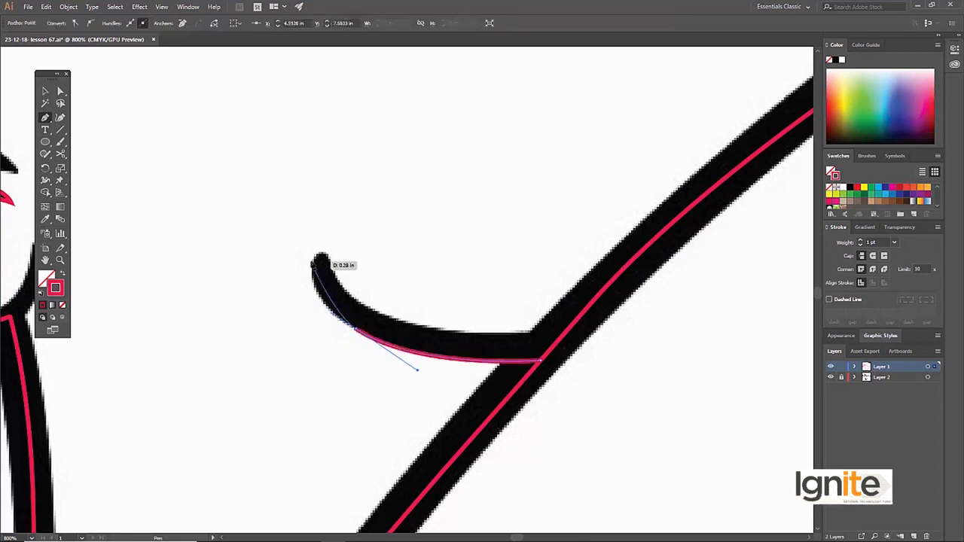
Continue the mouth path around its rounded tip and along its upper edge, close it at the jaw line, and check it in Outline view
mouse_move(316, 261)
left_mouse_down()
mouse_move(318, 232)
mouse_move(340, 288)
left_mouse_up()
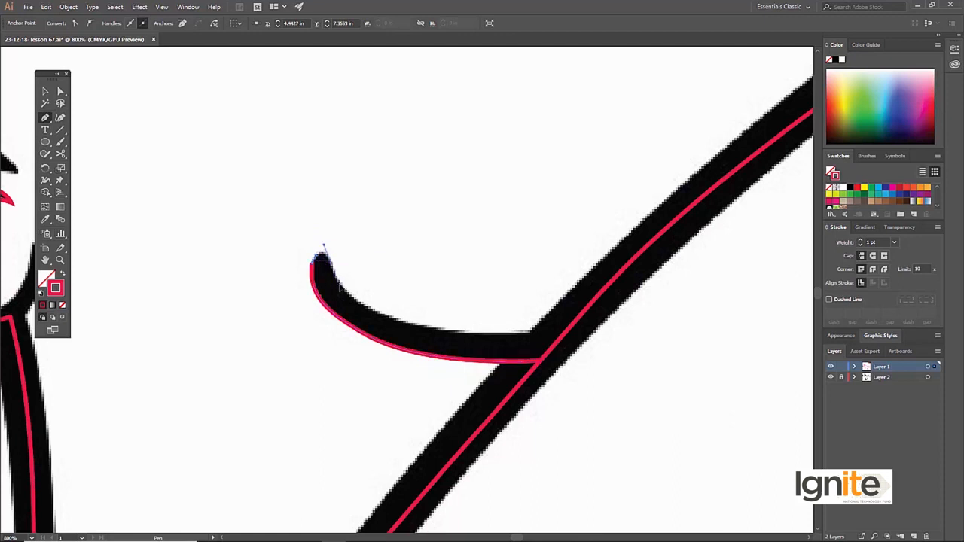
left_click_drag(428, 328, 552, 334)
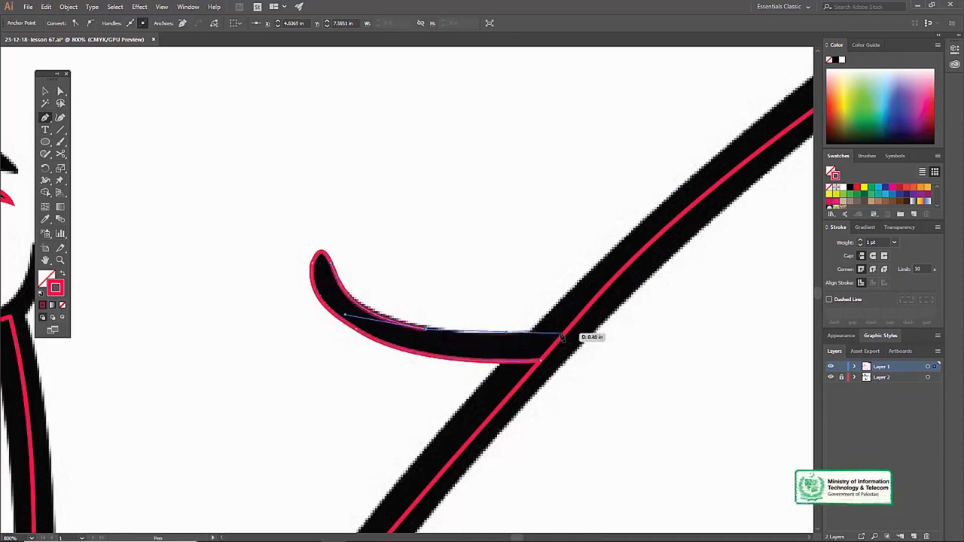
left_click(563, 333)
left_click(541, 362)
key("v")
key("ctrl+y")
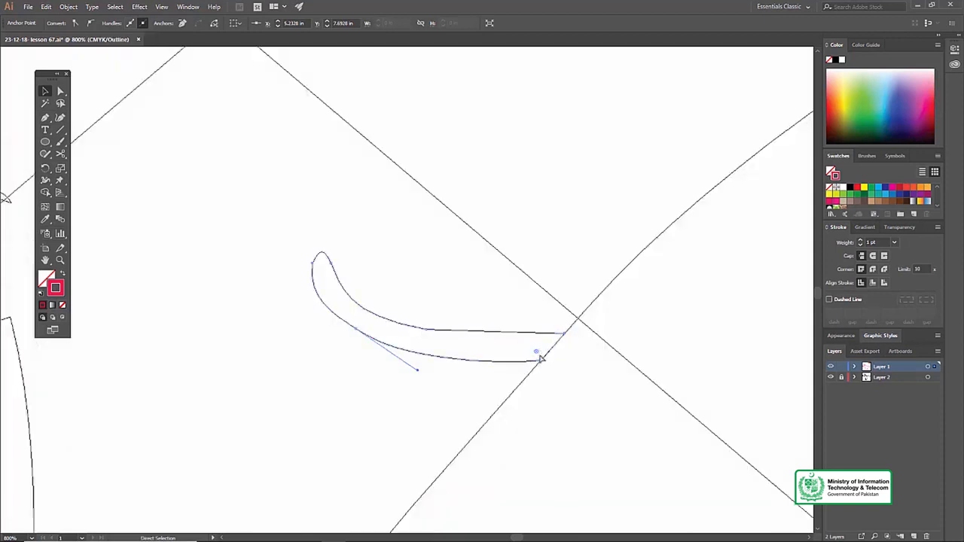
key("ctrl+y")
Examine the whole traced head against the sketch, then the two untraced eyes up close with nothing selected
key("z")
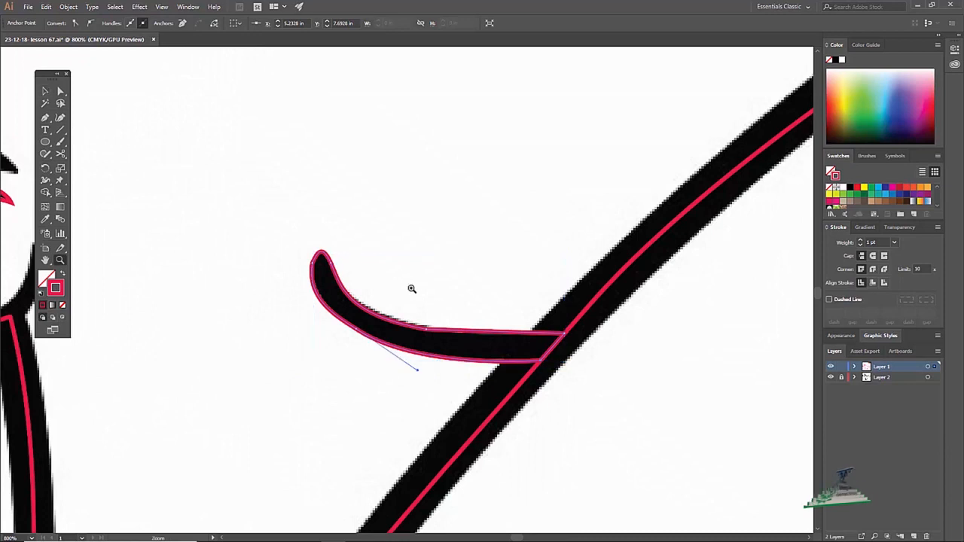
left_click(411, 289, "alt")
left_click(411, 289, "alt")
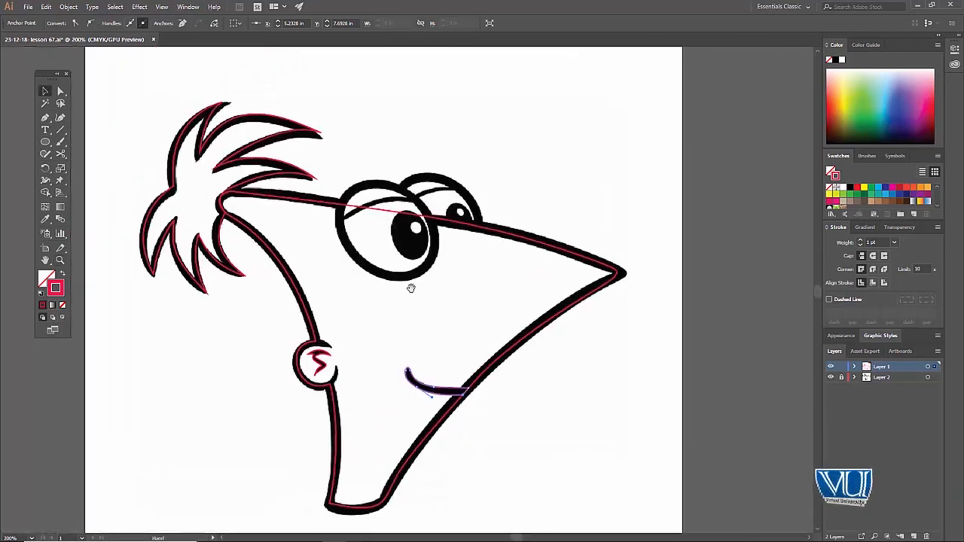
left_click(405, 261)
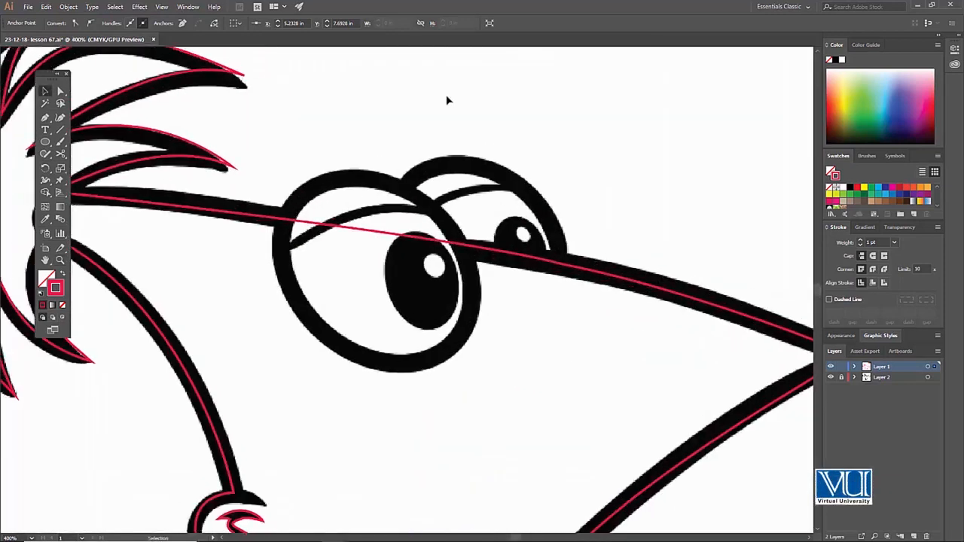
key("z")
left_click(392, 312, "alt")
left_click(391, 311)
left_click(391, 296)
key("v")
left_click_drag(425, 221, 342, 245)
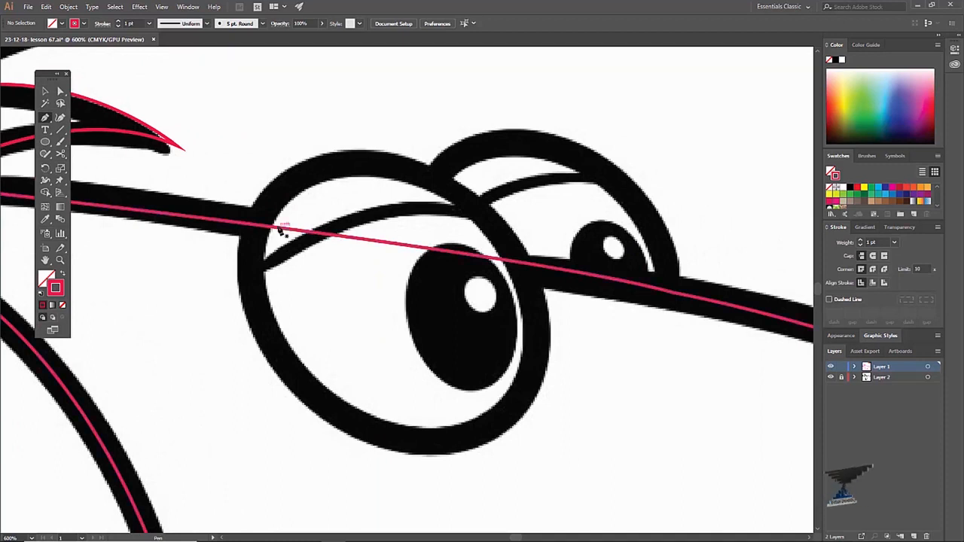
Try to trace the near eye along the inner edge of its black contour with the Pen tool, and undo it
left_click(275, 317)
left_click_drag(295, 201, 508, 234)
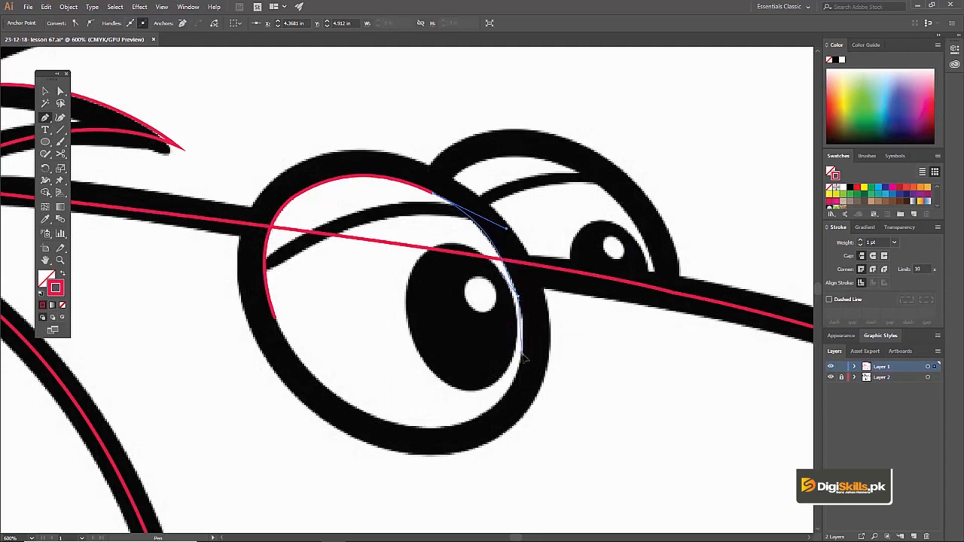
key("ctrl+z")
key("ctrl+z")
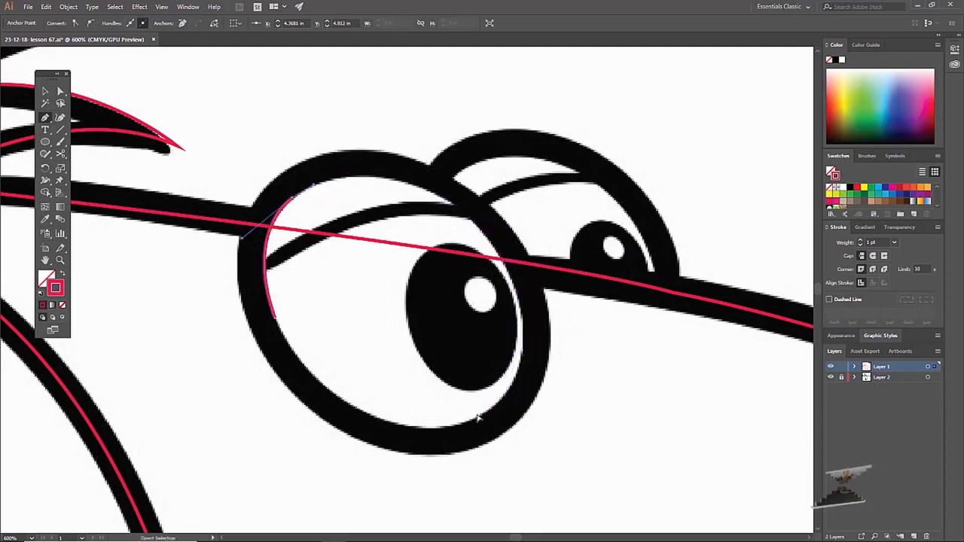
key("ctrl+z")
key("ctrl+z")
Trace the near eye's outline along the middle of its black contour as a closed Pen path
left_click_drag(287, 363, 306, 137)
left_click_drag(278, 192, 535, 364)
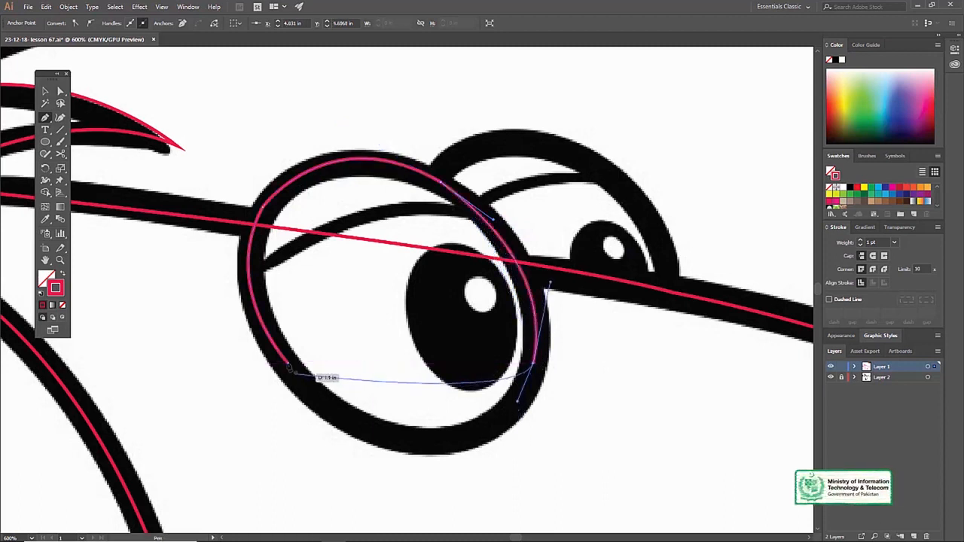
left_click_drag(287, 362, 154, 232)
key("v")
Start a Pen path for the far eye at the upper face line, curving along its outer contour to the top of the eye
key("space")
left_click_drag(534, 234, 440, 305)
key("p")
left_click(581, 365)
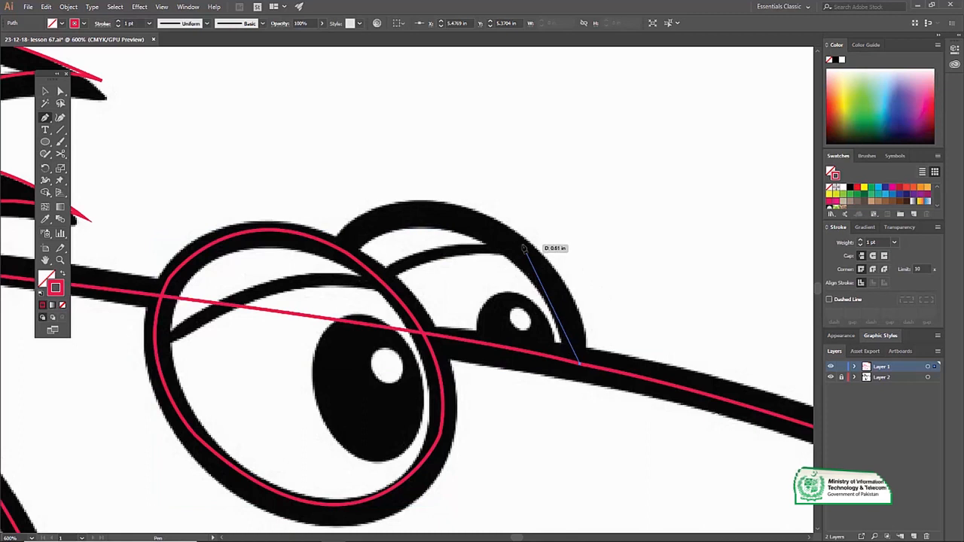
mouse_move(447, 215)
left_mouse_down()
mouse_move(327, 194)
mouse_move(431, 213)
left_mouse_up()
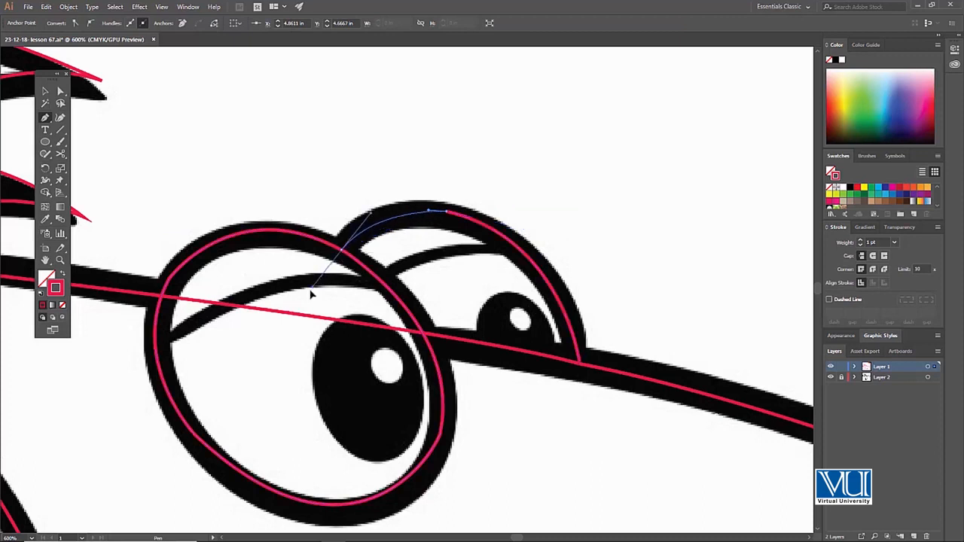
Continue the far eye's path down the near eye's outline and back along the face line, close it, check it in Outline view and deselect it
left_click(346, 255)
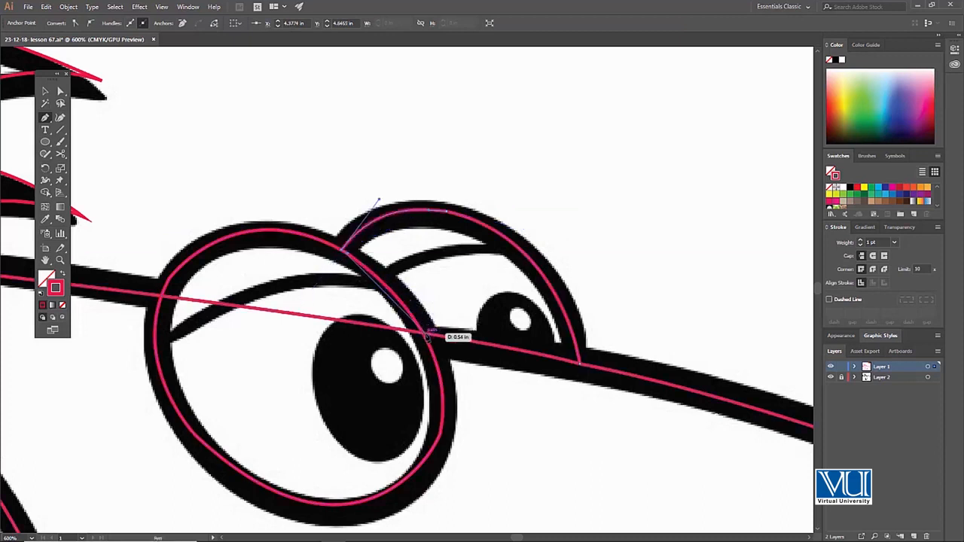
left_click(428, 337)
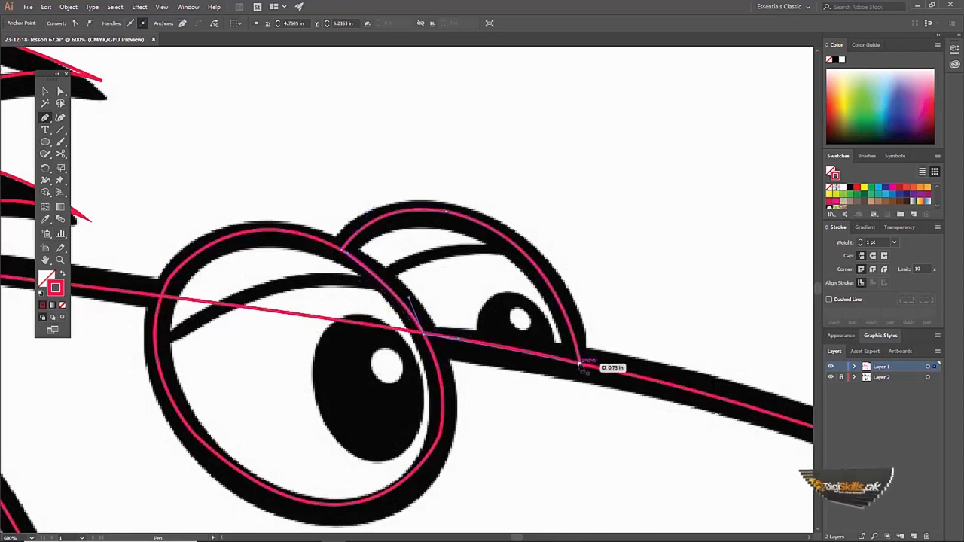
left_click(580, 366)
key("v")
key("ctrl+y")
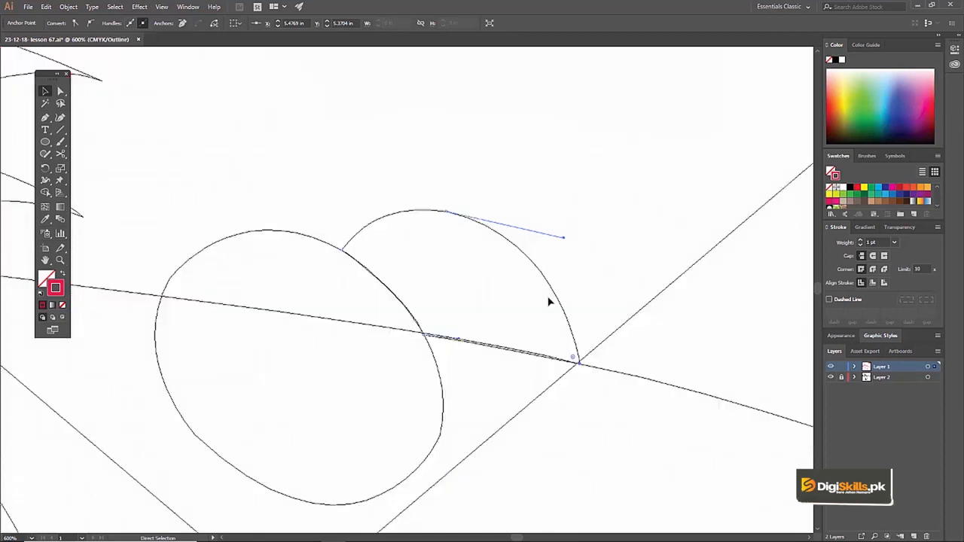
key("ctrl+y")
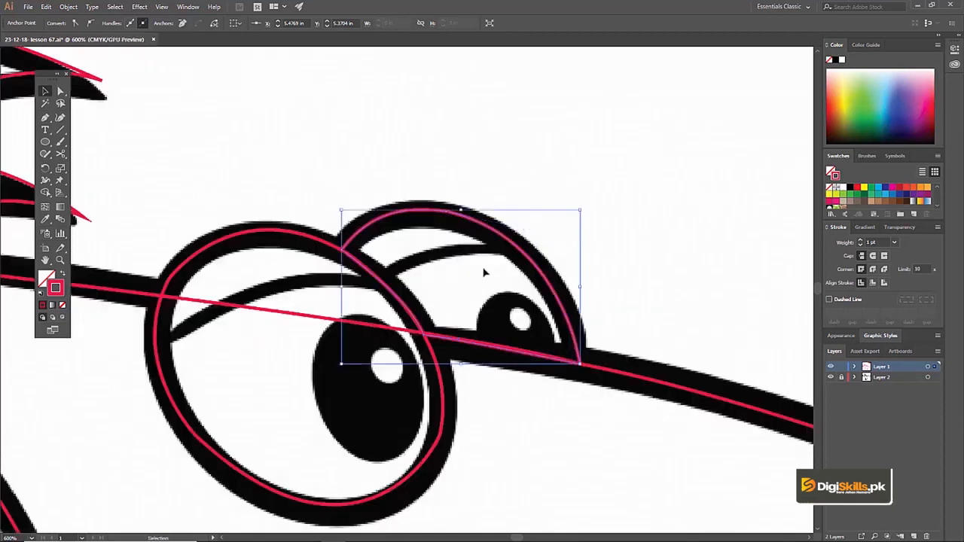
left_click(495, 304, "ctrl")
left_click(611, 231)
Draw the far eye's eyelid as an open Pen curve from the near eye's outline to the far eye's outer contour
left_click_drag(420, 226, 467, 226)
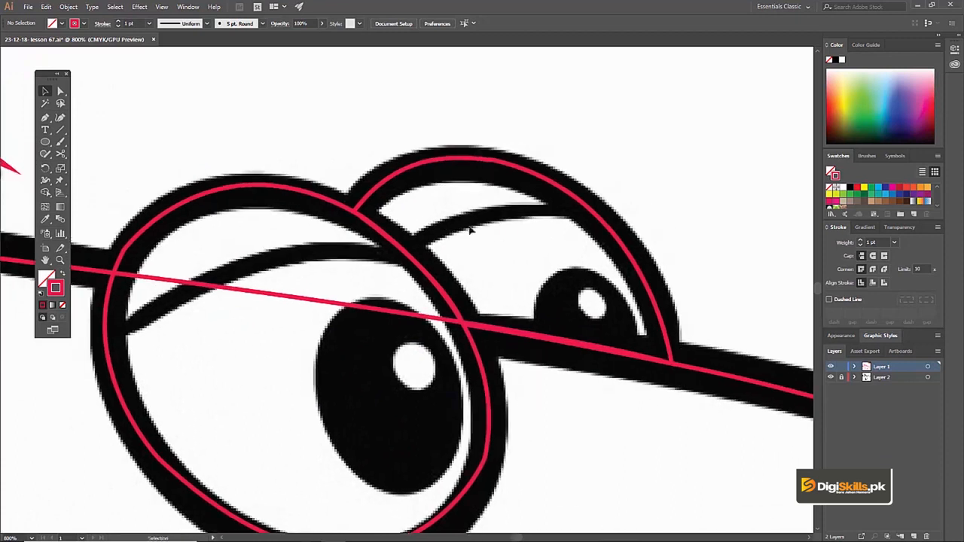
left_click(405, 251)
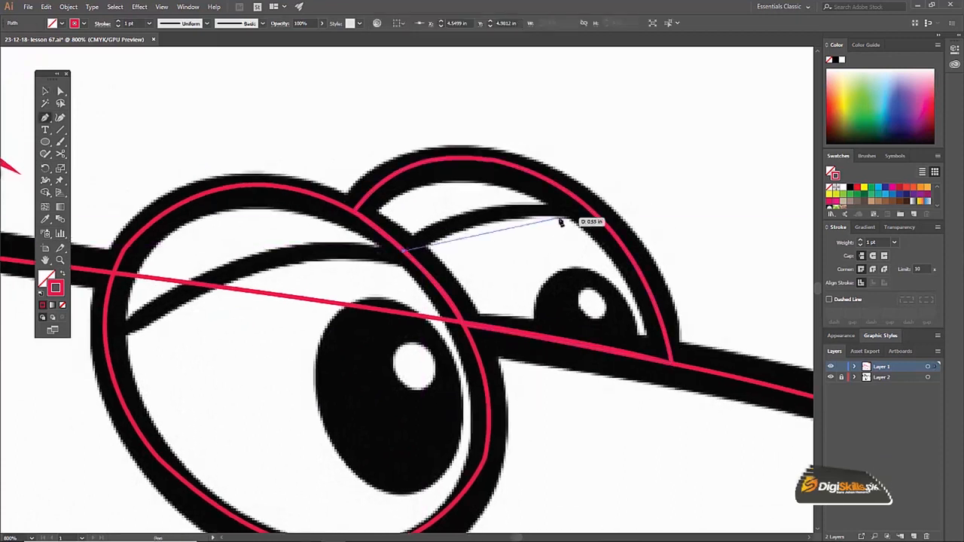
mouse_move(584, 203)
left_mouse_down()
mouse_move(675, 221)
mouse_move(616, 213)
left_mouse_up()
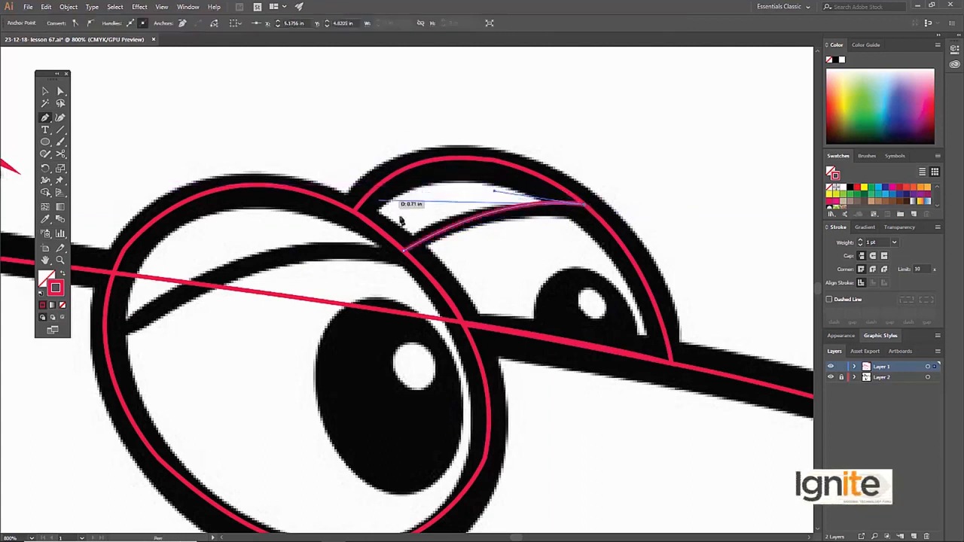
left_click(591, 301, "ctrl")
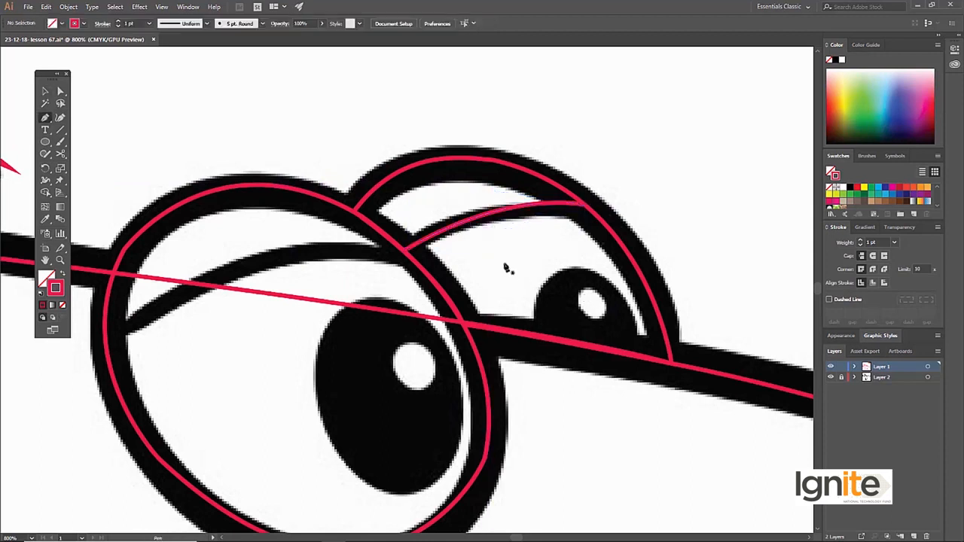
Draw an ellipse around the white highlight in the far eye's pupil
left_click(46, 142)
mouse_move(576, 289)
left_mouse_down()
mouse_move(613, 321)
mouse_move(609, 295)
mouse_move(583, 298)
left_mouse_up()
key("v")
Start a Pen path for the far pupil at the face line, curving over its top to the side nearest the near eye
left_click_drag(559, 277, 531, 263)
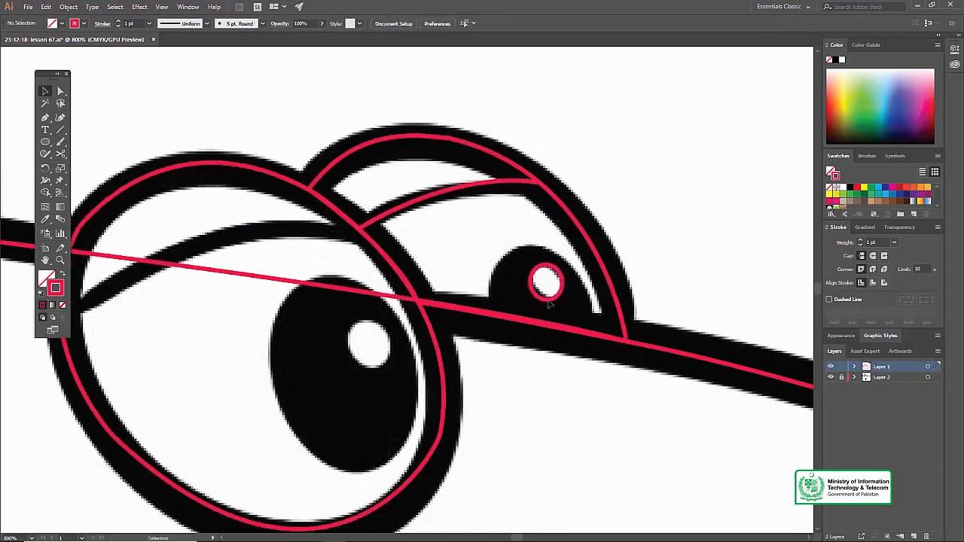
left_click_drag(594, 333, 574, 276)
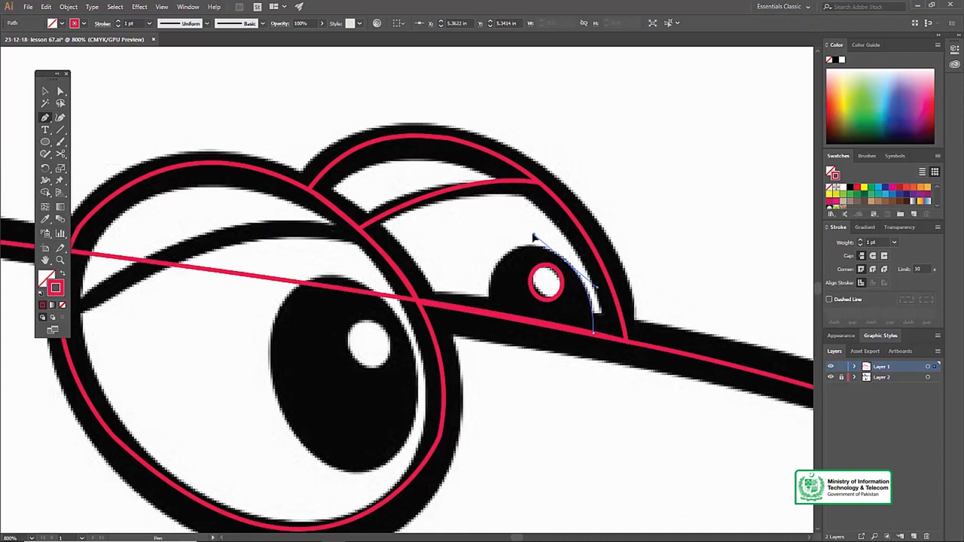
mouse_move(490, 280)
left_mouse_down()
mouse_move(463, 330)
mouse_move(489, 289)
left_mouse_up()
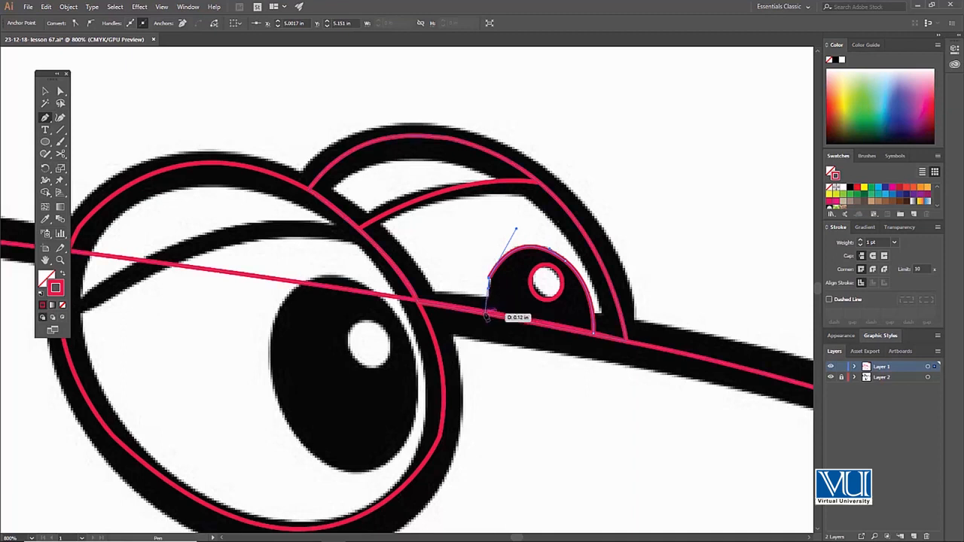
Try to extend the far pupil's path down to the face line with a curved segment, and undo it
left_click(487, 315)
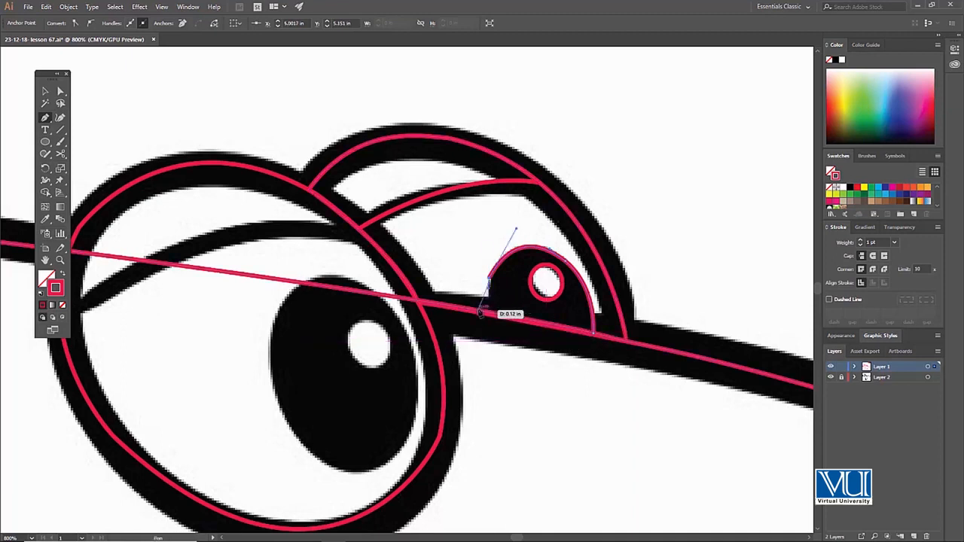
mouse_move(477, 311)
left_mouse_down()
mouse_move(478, 319)
mouse_move(498, 315)
mouse_move(477, 320)
mouse_move(488, 321)
left_mouse_up()
key("ctrl+z")
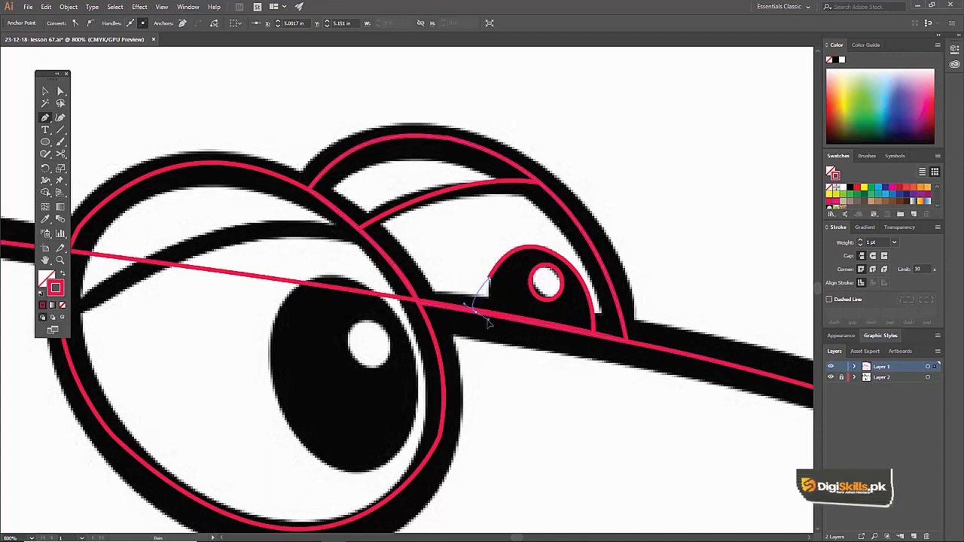
key("ctrl+z")
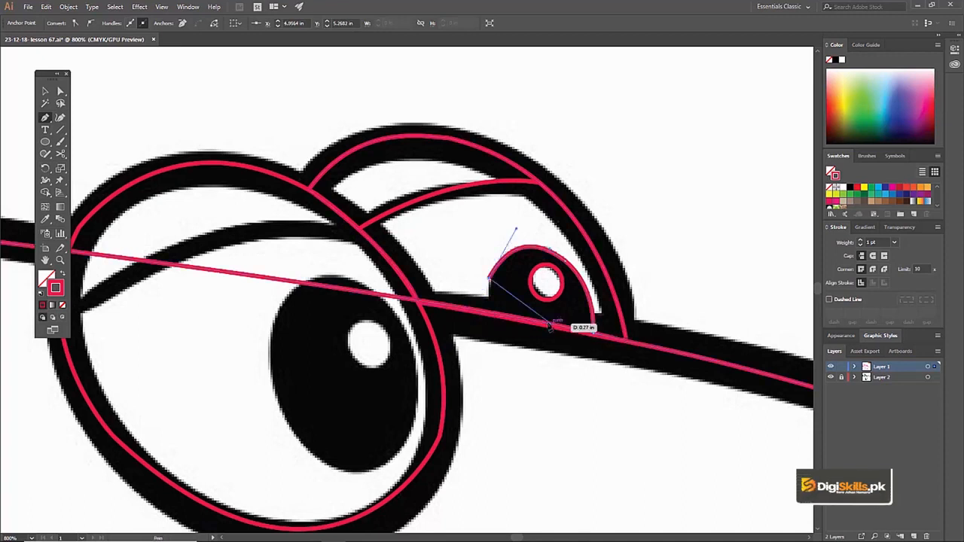
Finish the far pupil's path along the face line and close it at its starting point
left_click(593, 333)
key("v")
Draw an ellipse about 0.13 by 0.18 in around the white highlight in the near eye's pupil, and deselect it
left_click_drag(366, 275, 485, 214)
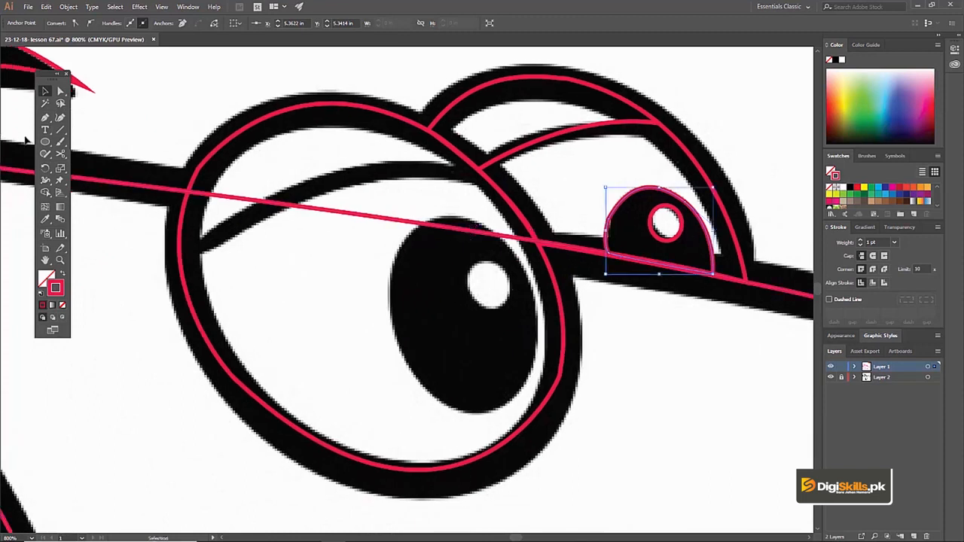
mouse_move(482, 284)
left_mouse_down()
mouse_move(532, 313)
mouse_move(514, 318)
mouse_move(516, 273)
left_mouse_up()
left_click(467, 338)
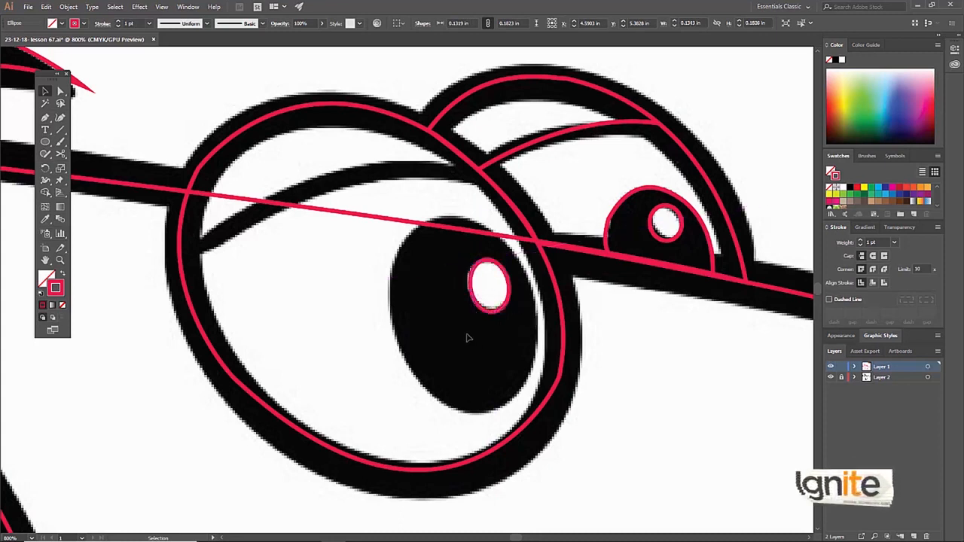
Draw an ellipse about 0.50 by 0.70 in around the near eye's pupil, adjusting its sides to match the sketch
mouse_move(383, 213)
left_mouse_down()
mouse_move(529, 400)
mouse_move(549, 397)
mouse_move(538, 384)
left_mouse_up()
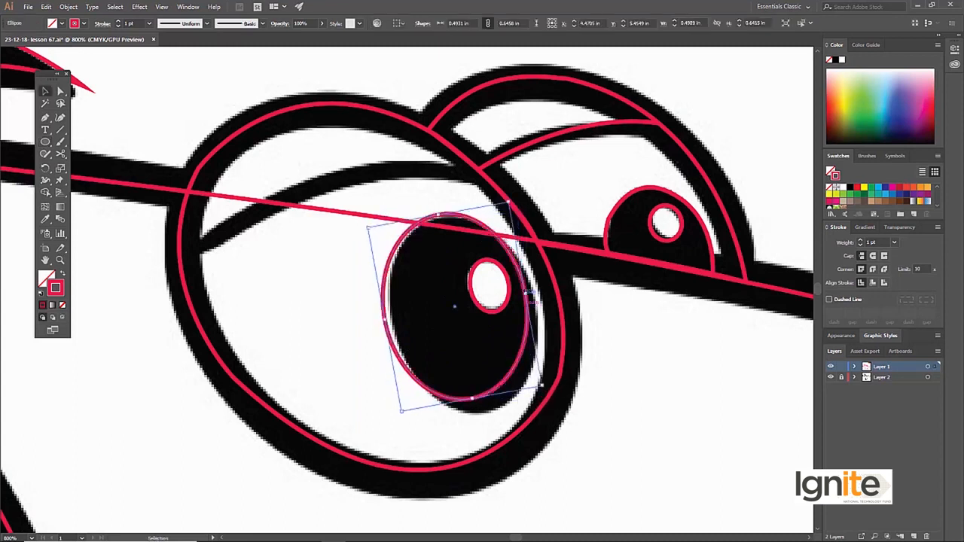
left_click_drag(525, 293, 538, 292)
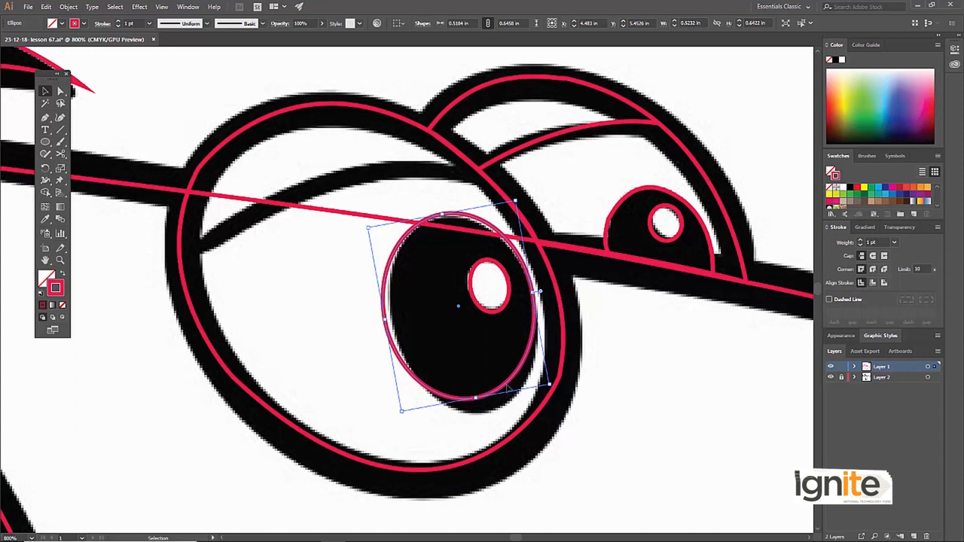
left_click_drag(476, 398, 479, 415)
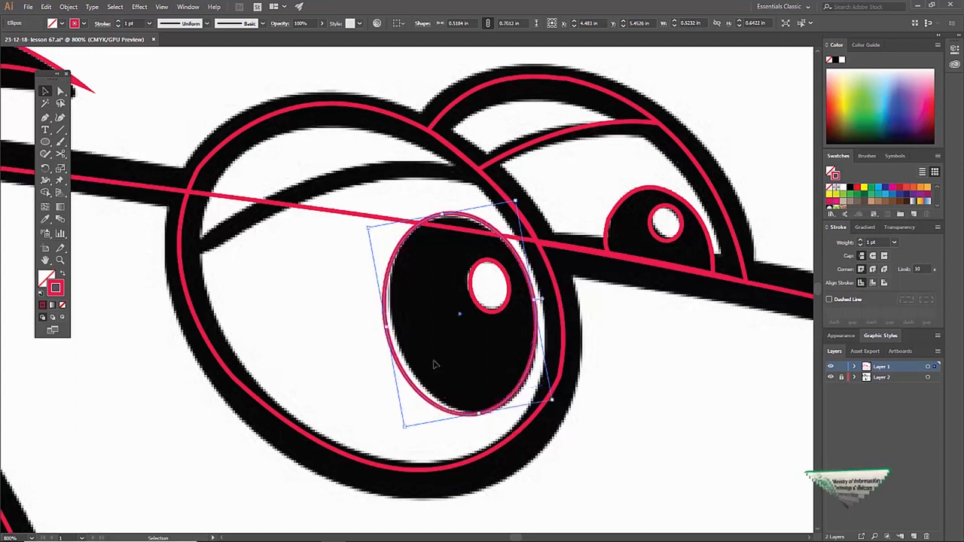
left_click_drag(384, 323, 390, 325)
Trace the near eye's eyelid with a curved Pen segment connecting the far eyelid's path to the near eye's outline
key("z")
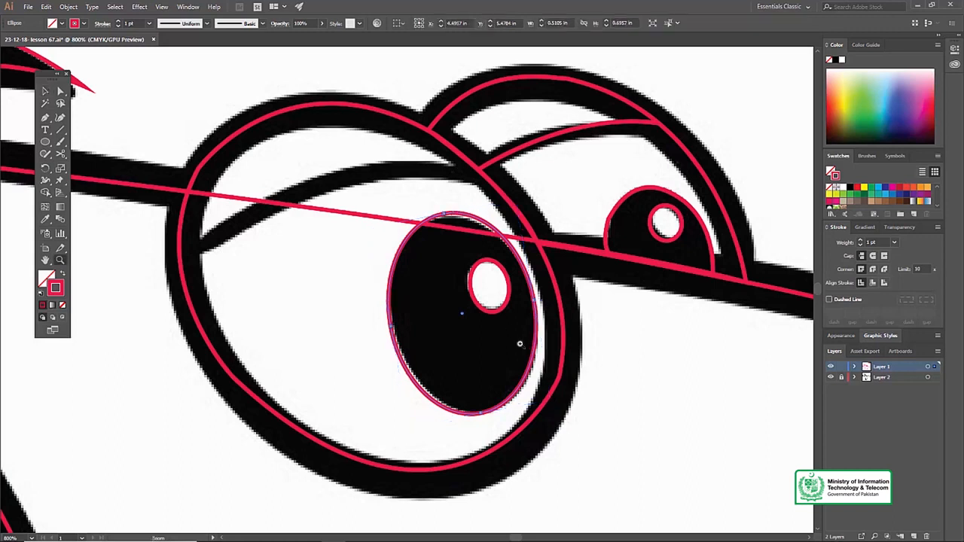
left_click(484, 328, "alt")
left_click(484, 328, "alt")
left_click(418, 329, "alt")
left_click(353, 290, "alt")
left_click(354, 291, "alt")
left_click(439, 325)
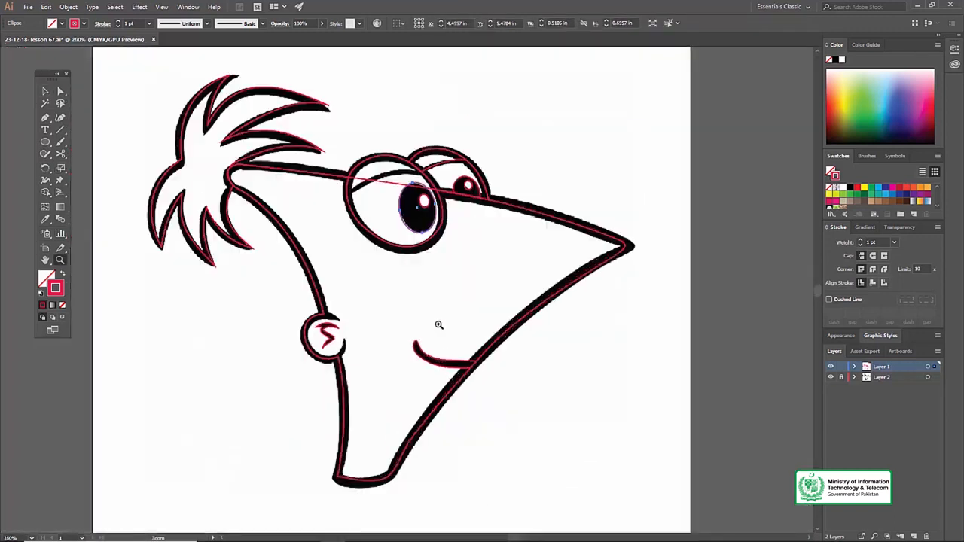
left_click(408, 259)
left_click(415, 223)
left_click(389, 237)
key("v")
key("p")
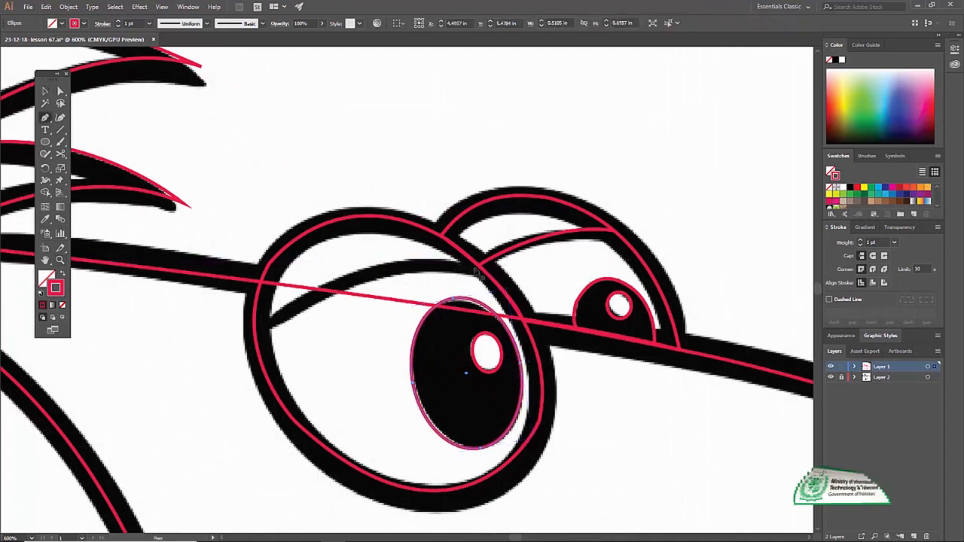
left_click(254, 333)
left_click_drag(477, 268, 610, 285)
Examine the traced paths of the whole head by hiding Layer 2 and showing it again, and clear the selection
key("ctrl+space")
left_click(372, 310, "ctrl+alt")
left_click(372, 310, "ctrl+alt")
left_click(372, 311, "ctrl+alt")
left_click(372, 310, "ctrl+alt")
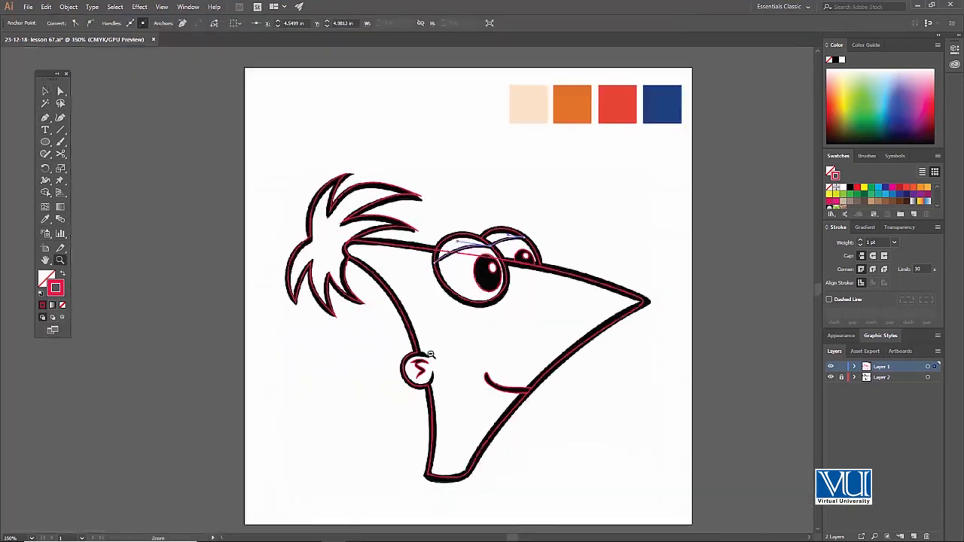
left_click(431, 354, "ctrl+alt")
left_click(435, 288, "ctrl")
left_click(377, 276, "ctrl")
left_click_drag(467, 302, 415, 296)
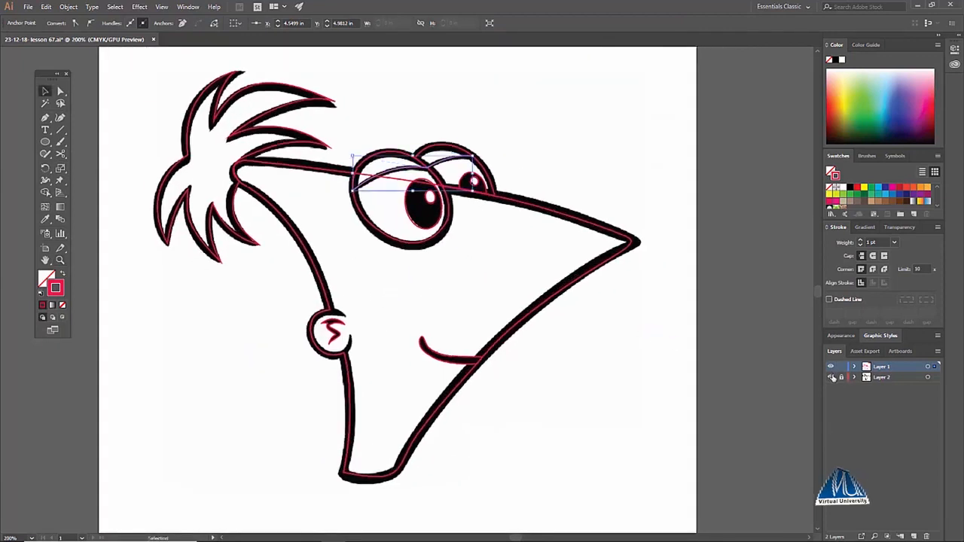
left_click(832, 376)
left_click(832, 376)
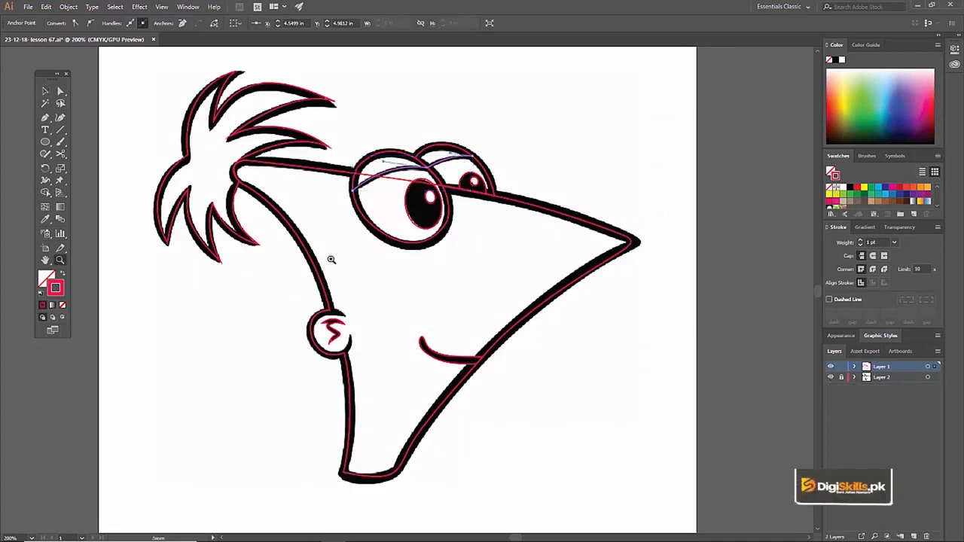
key("v")
left_click(461, 113)
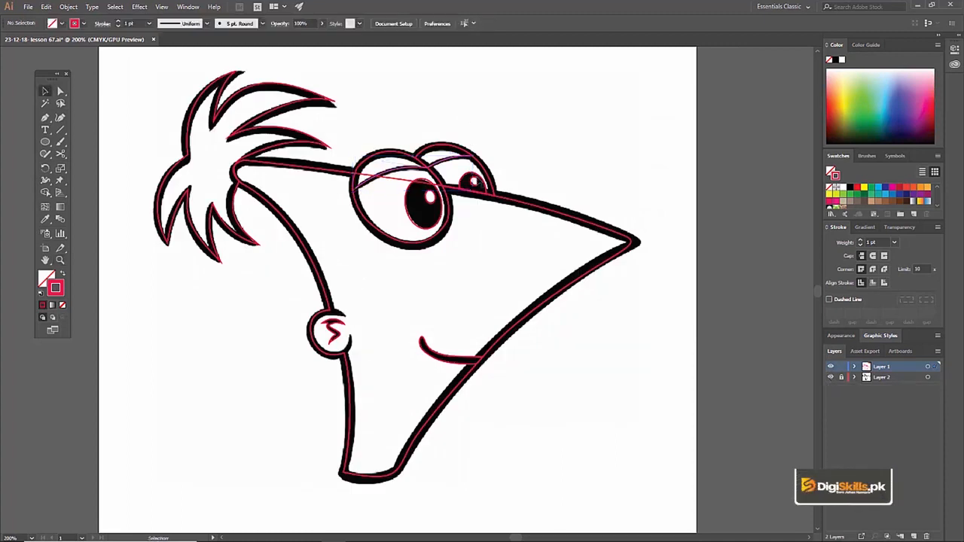
Fill the near eye's pupil black, arranged behind its highlight, and fill the highlight white
left_click_drag(435, 236, 411, 328)
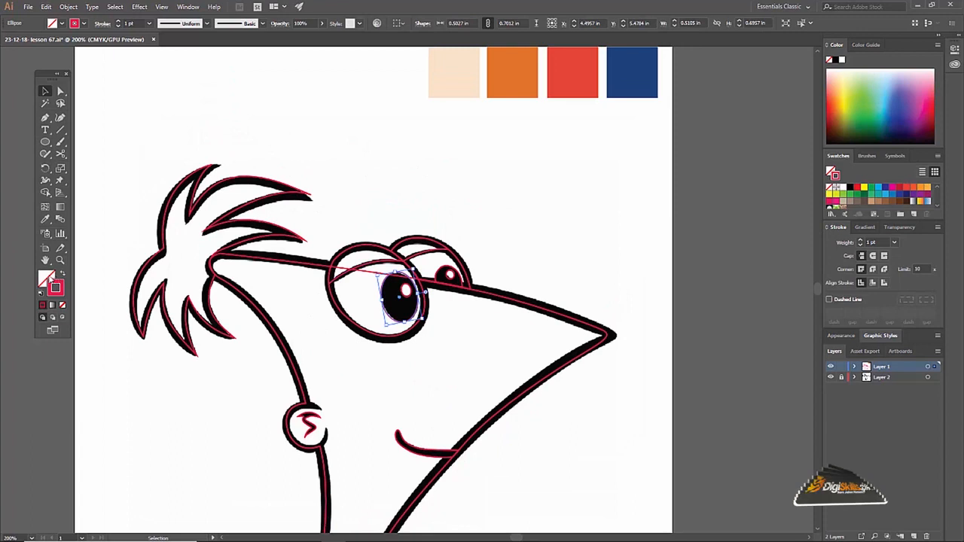
left_click(850, 189)
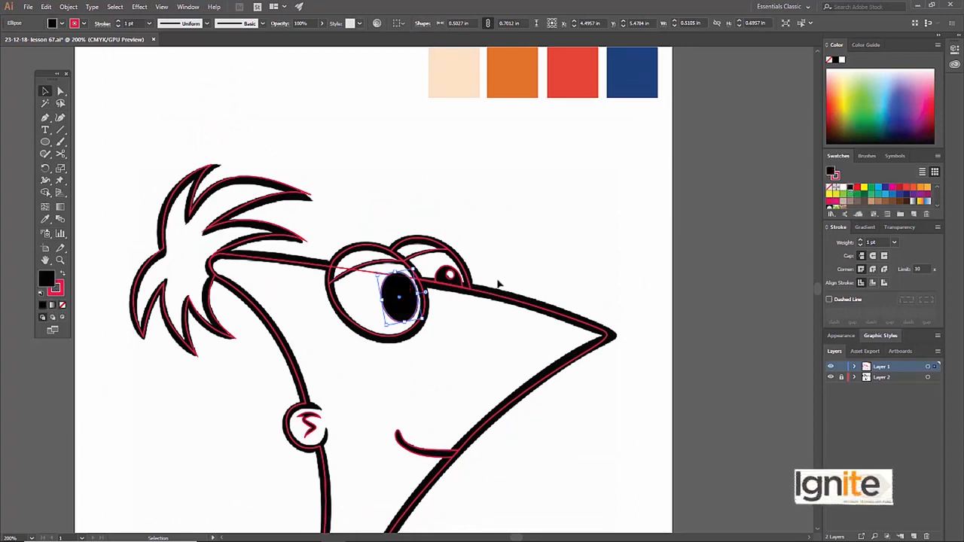
right_click(402, 285)
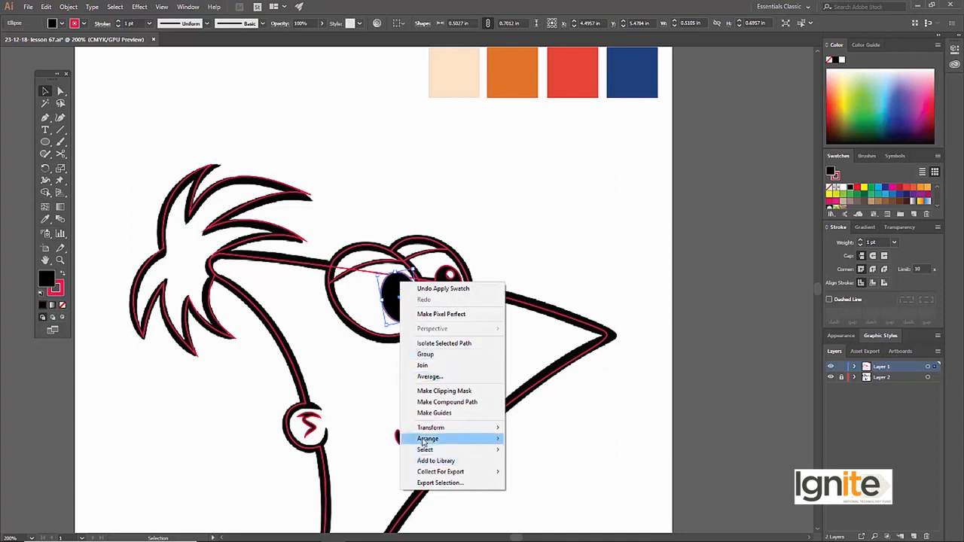
mouse_move(426, 439)
left_click(536, 472)
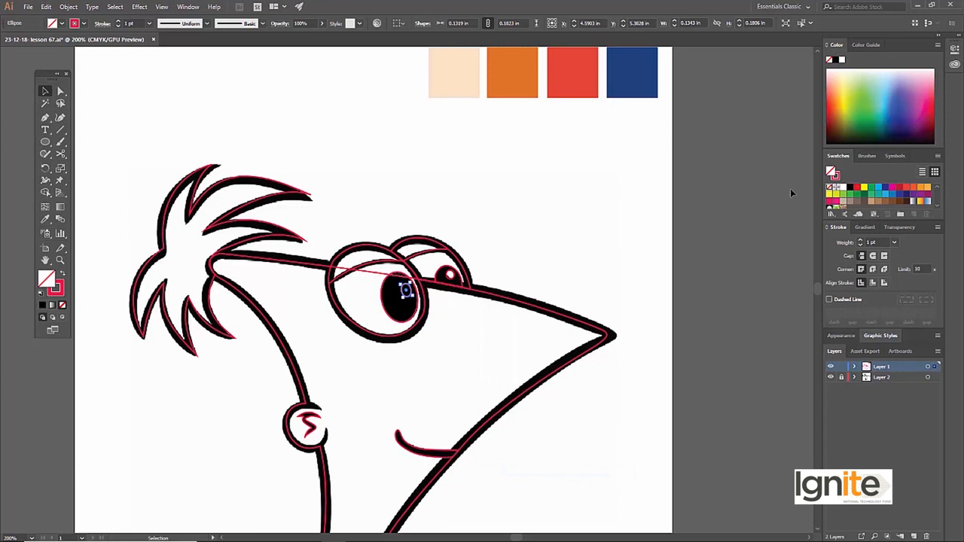
left_click(848, 189)
left_click(534, 188)
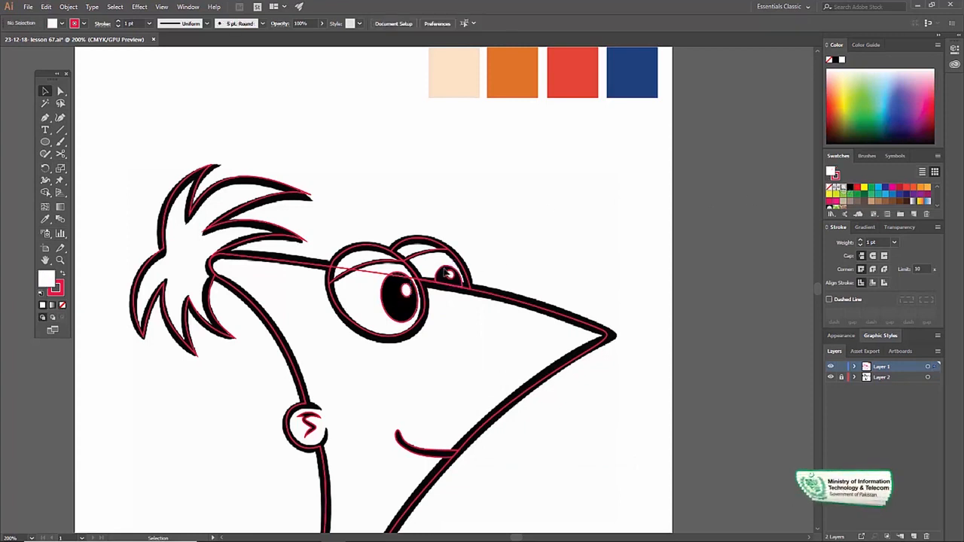
Use the Eyedropper to give the far pupil the sketch outline's black without stroke, arranged behind its highlight, and fill the highlight white
left_click(448, 275)
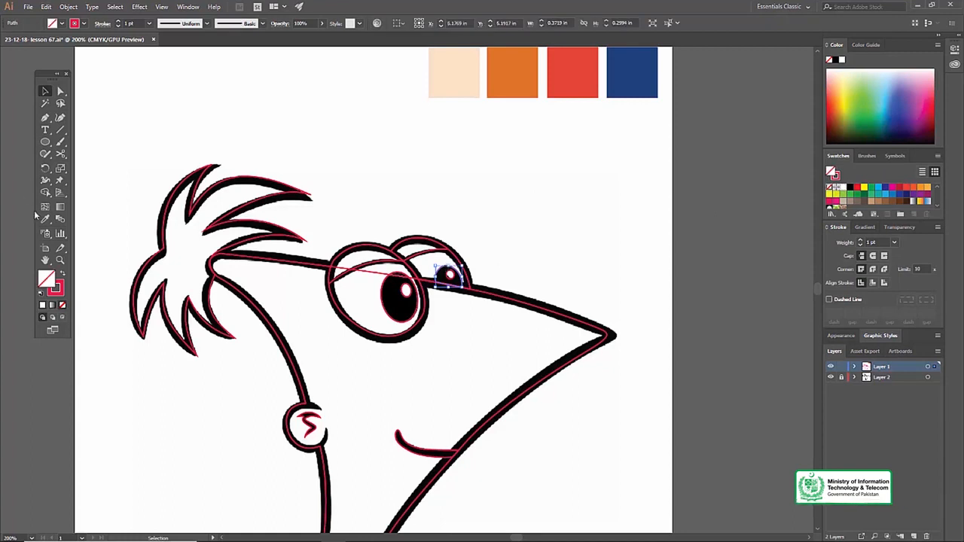
left_click(44, 220)
left_click(467, 288)
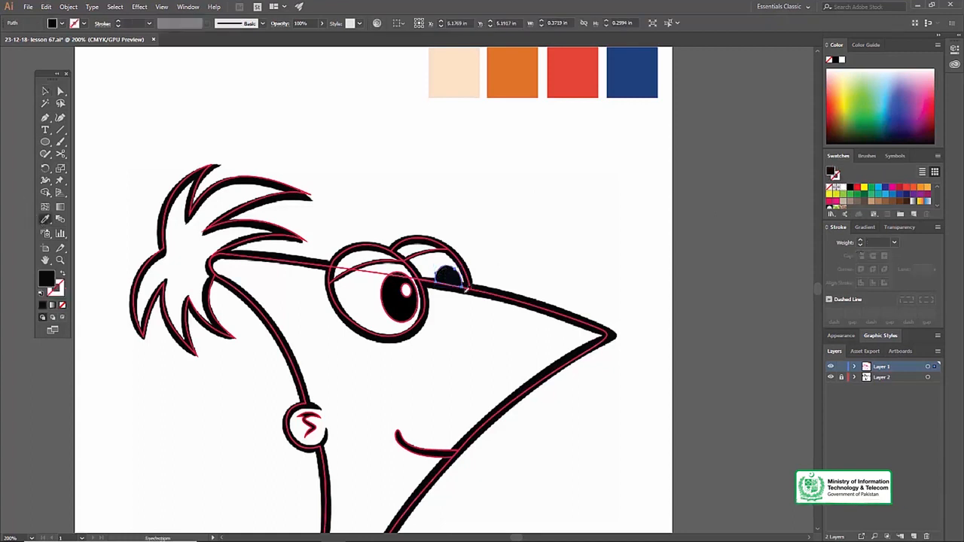
right_click(450, 278)
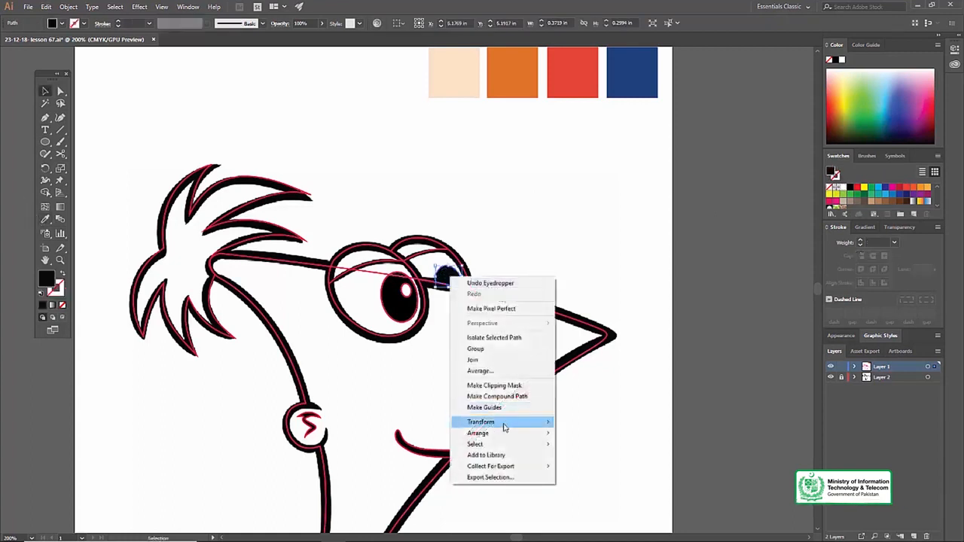
mouse_move(504, 433)
left_click(597, 456)
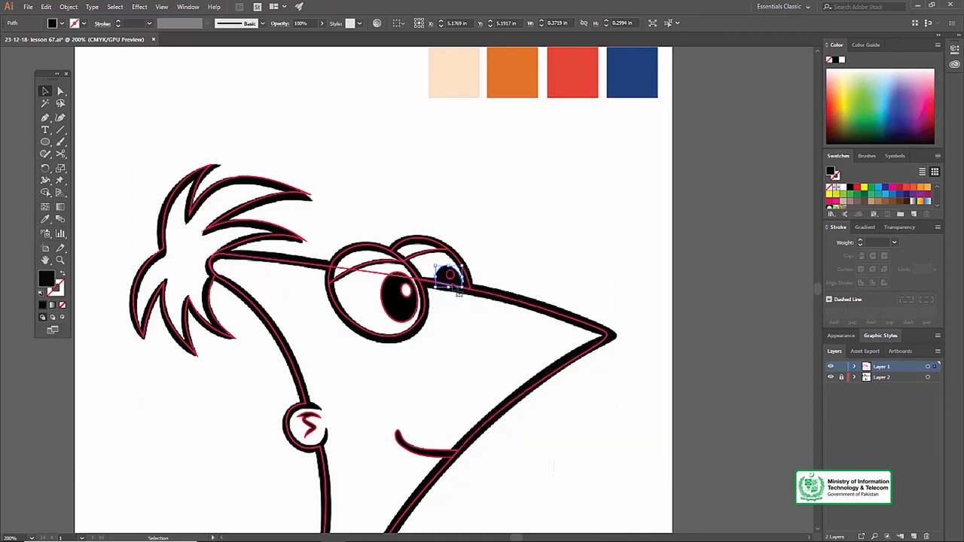
key("d")
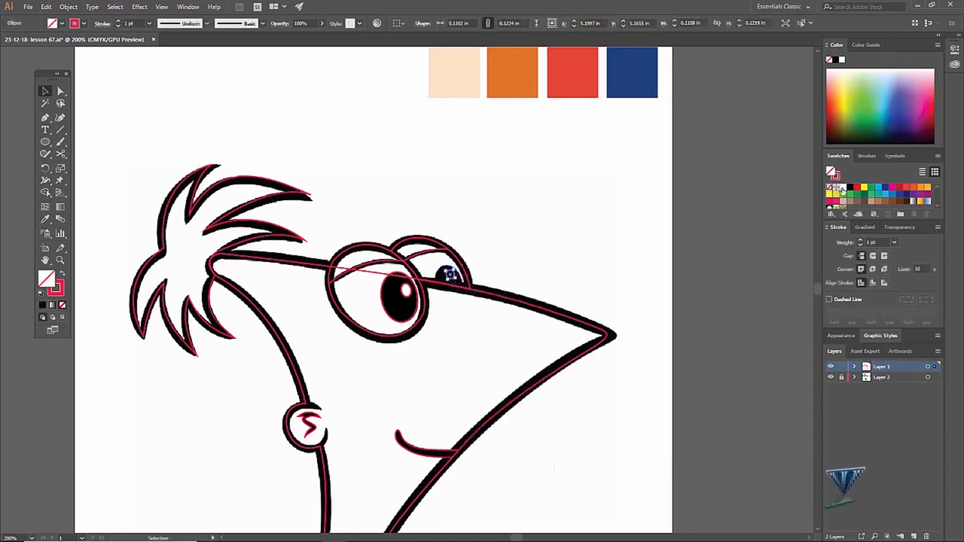
left_click(591, 197)
Fill the far eye's outer shape white and deselect it
key("z")
left_click(380, 286, "alt")
left_click(404, 300)
key("v")
key("space")
left_click_drag(460, 242, 408, 299)
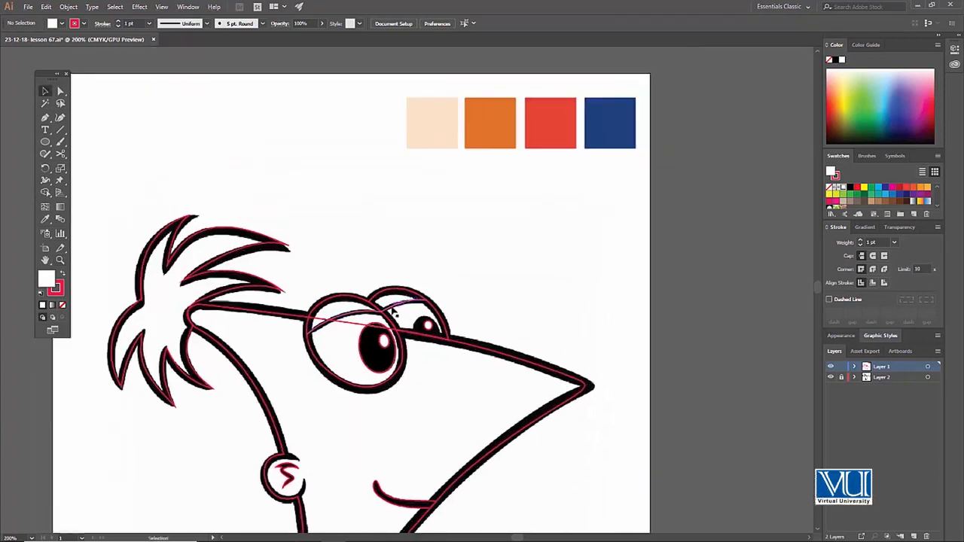
left_click(393, 309)
left_click(379, 303)
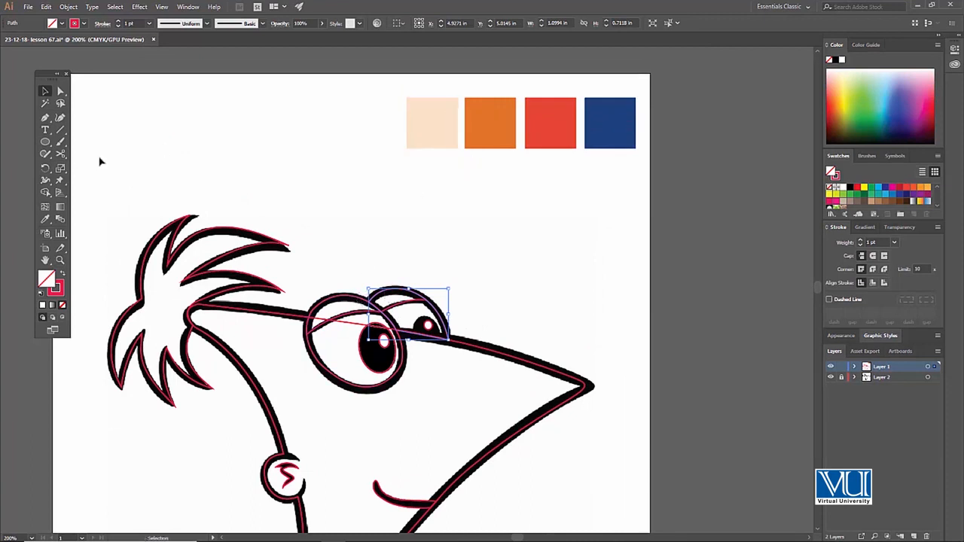
left_click(844, 189)
left_click(444, 217)
Fill the near eye's outer shape white and deselect it
left_click(352, 301)
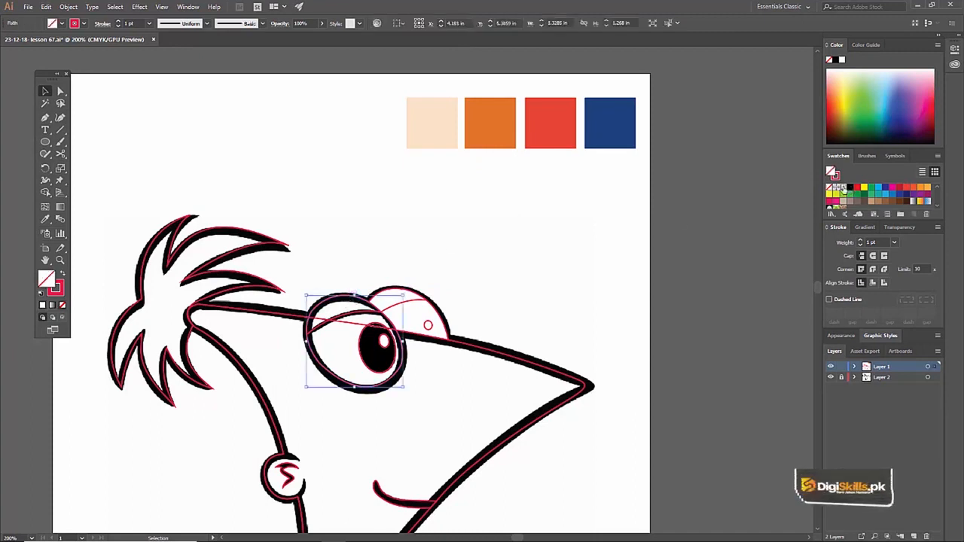
left_click(844, 189)
left_click(467, 202)
Give the outer shapes of both eyes a 3 pt black stroke and deselect them
left_click(352, 302)
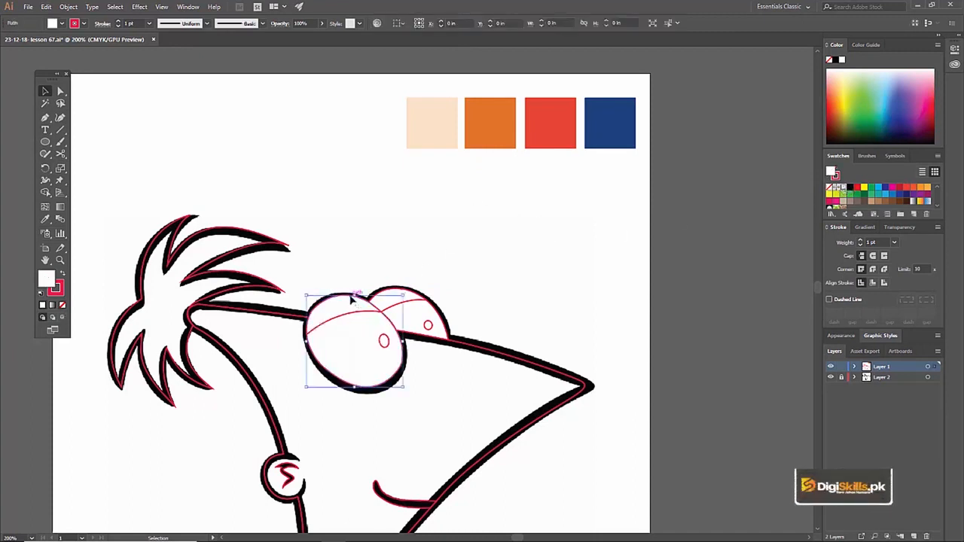
left_click(392, 291, "shift")
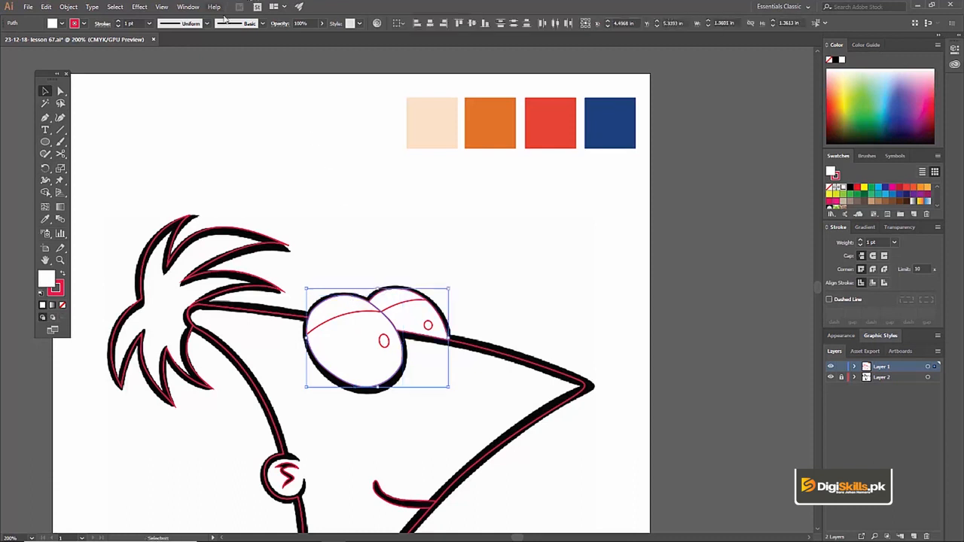
left_click(149, 24)
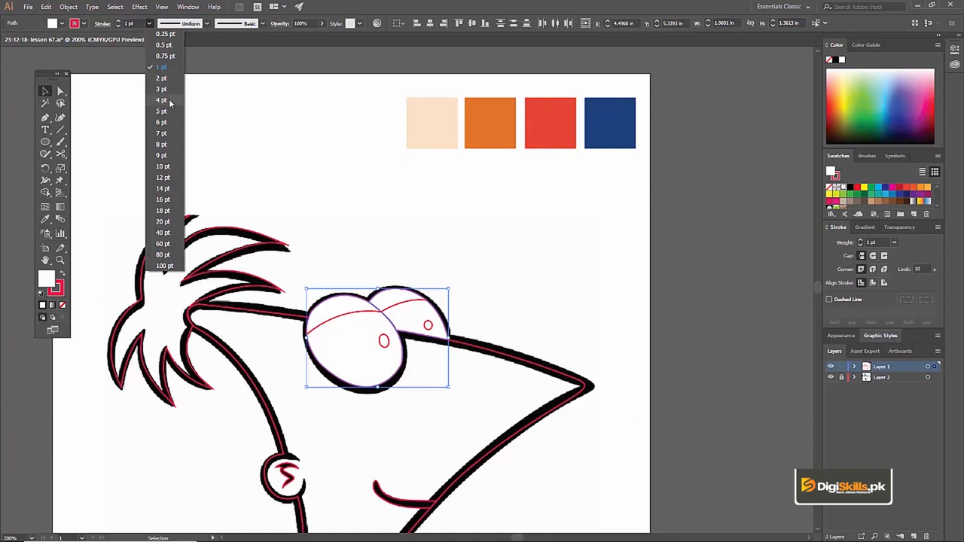
left_click(169, 90)
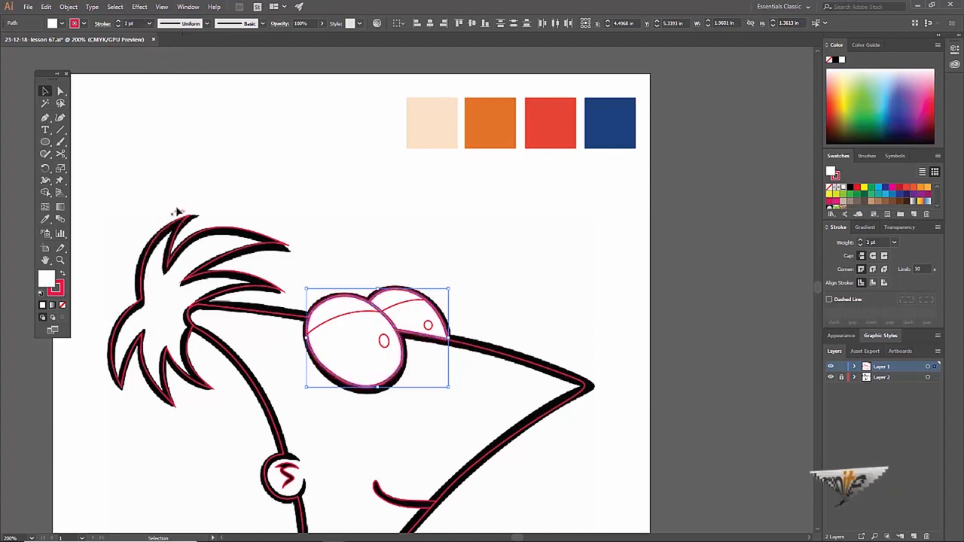
left_click(55, 288)
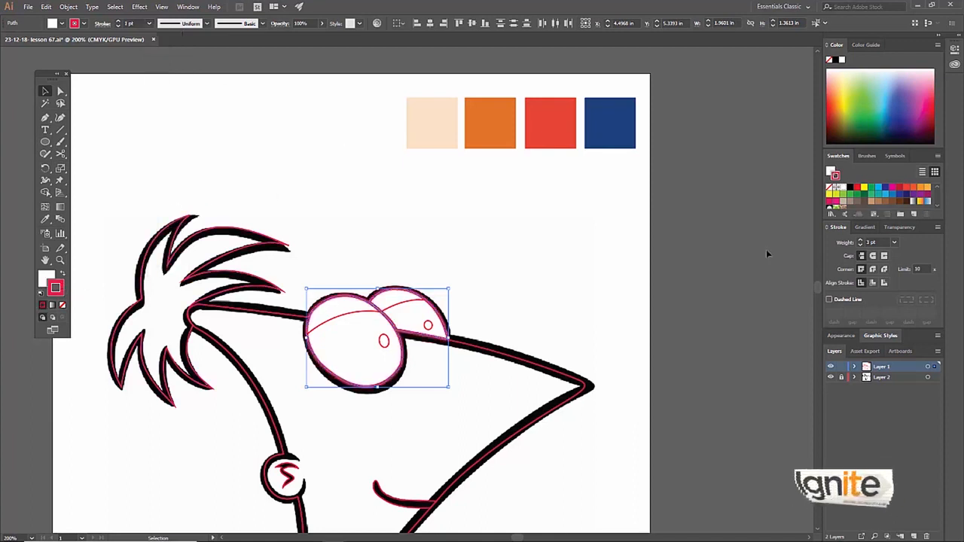
left_click(850, 188)
left_click(481, 205)
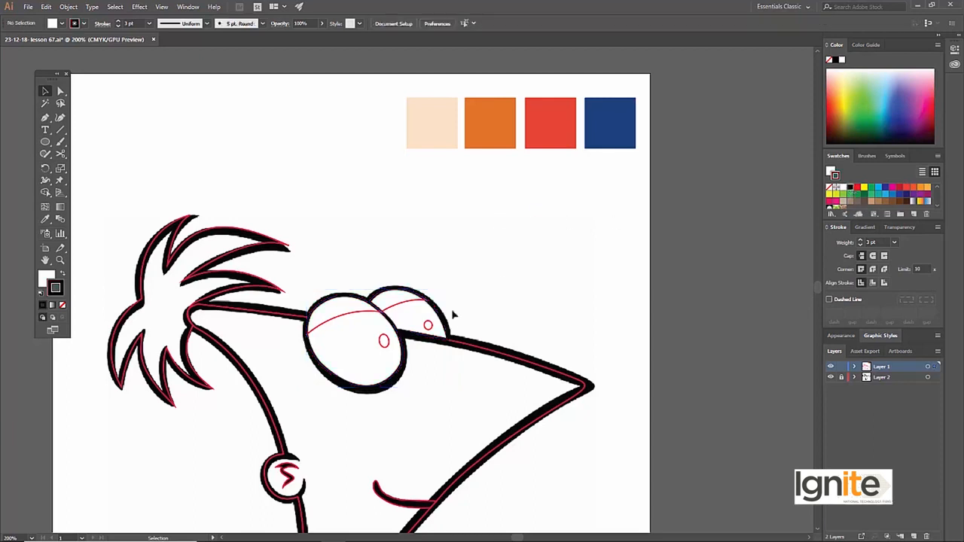
Send the outer shapes of both eyes to the back of the layer, behind the pupils and eyelids
key("ctrl+minus")
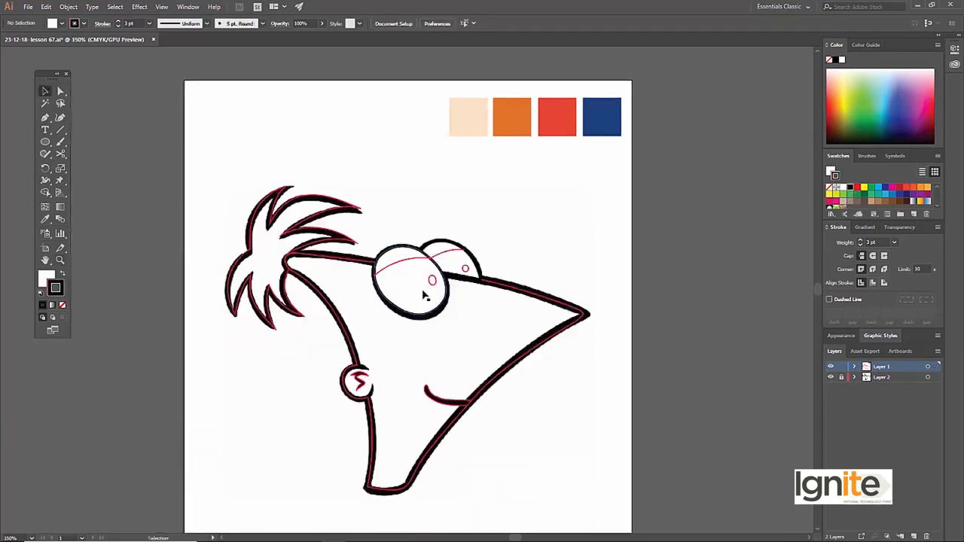
left_click(426, 283)
key("v")
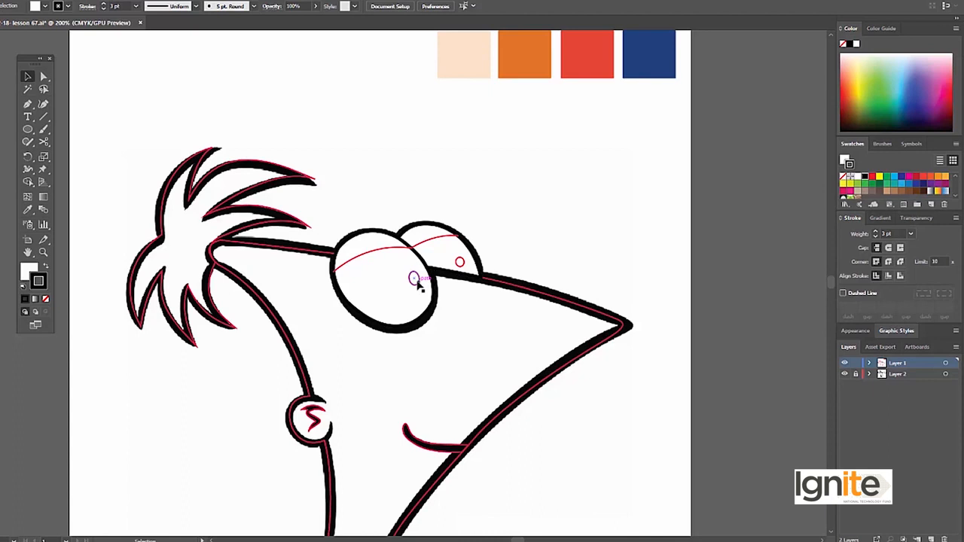
left_click(432, 267)
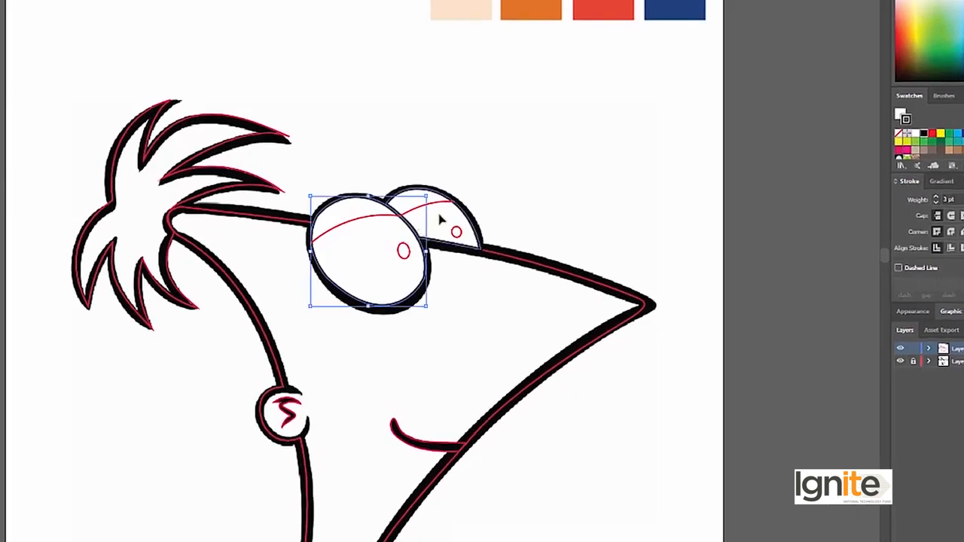
left_click(440, 218, "shift")
right_click(441, 219)
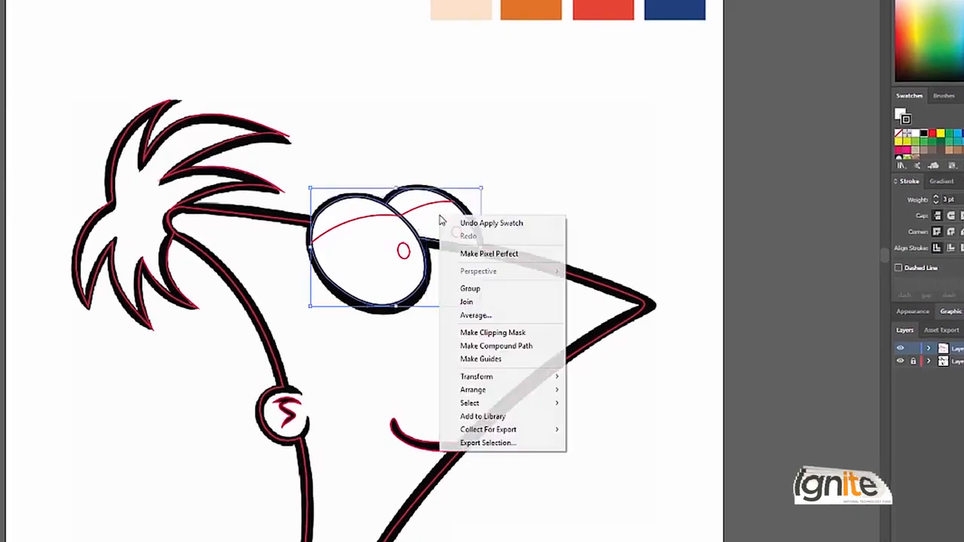
mouse_move(508, 391)
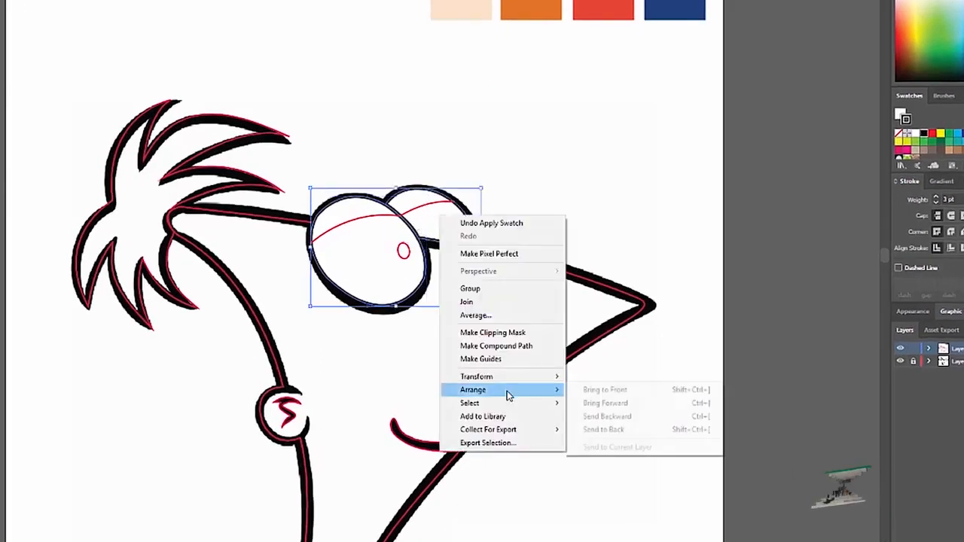
left_click(616, 428)
left_click(384, 122)
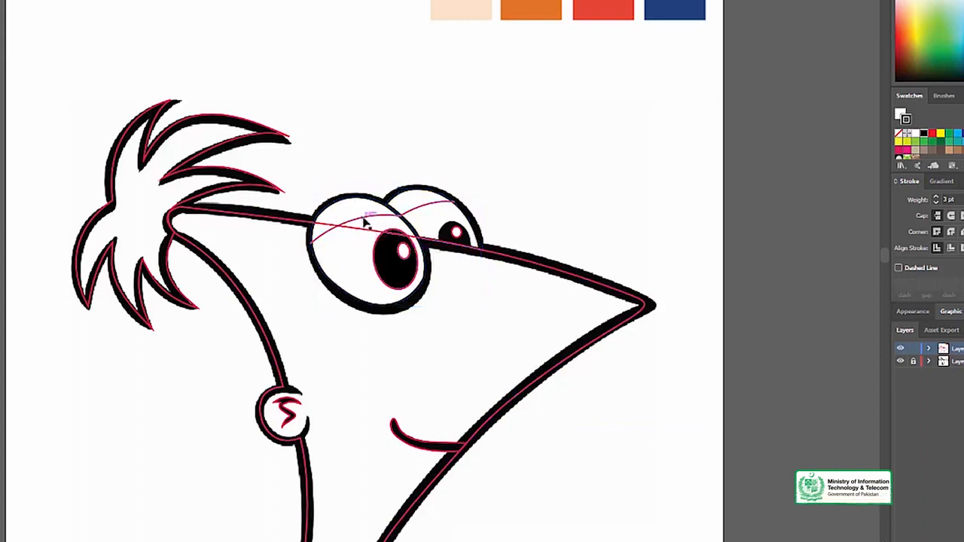
Extend the open eyelid curve along the upper outlines of both eyes and close it at its starting point
left_click(367, 220)
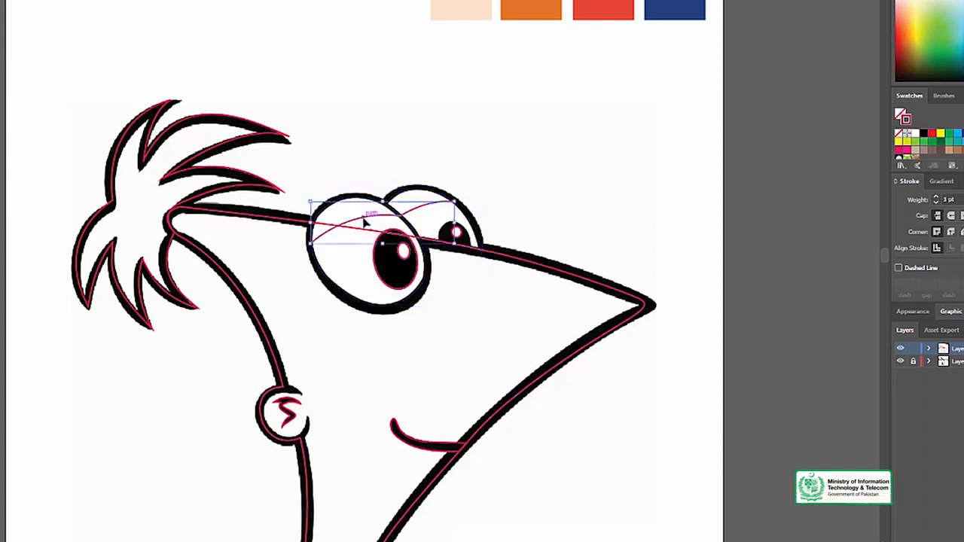
left_click(351, 168)
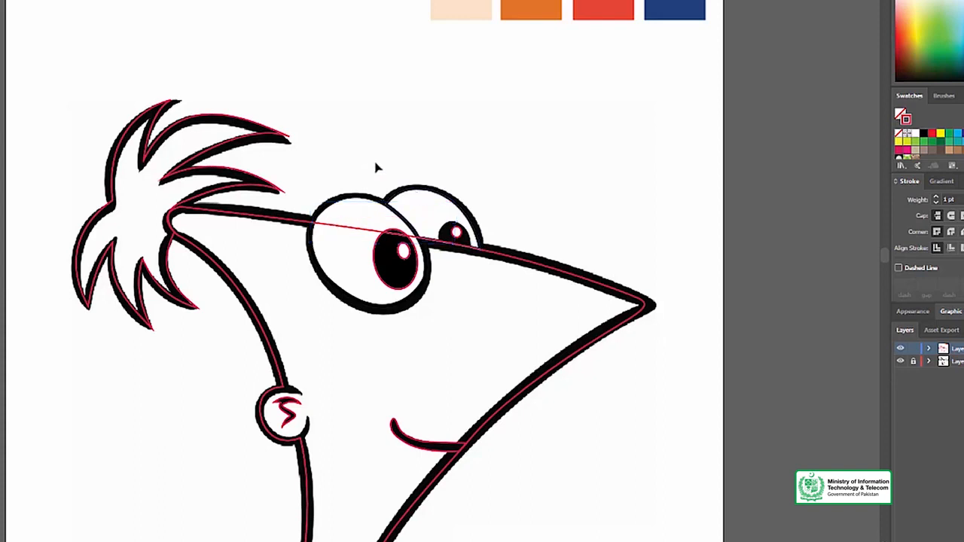
left_click(357, 238, "ctrl")
left_click(357, 235)
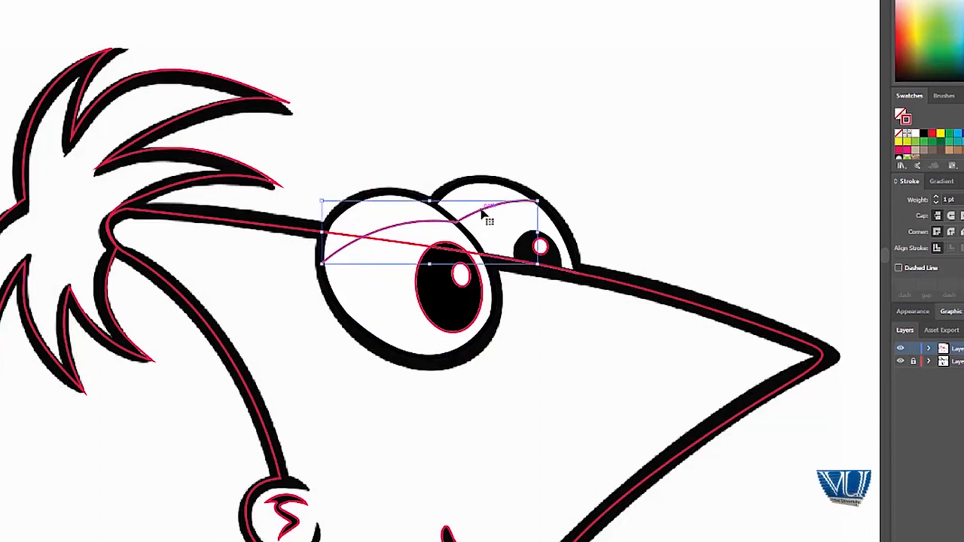
left_click_drag(486, 217, 393, 253)
left_click(435, 205)
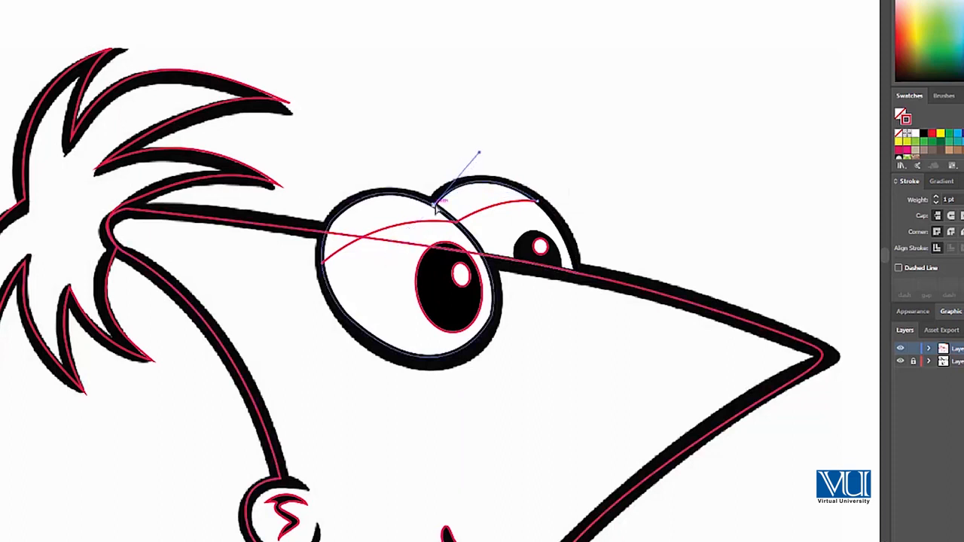
left_click_drag(322, 262, 330, 192)
key("v")
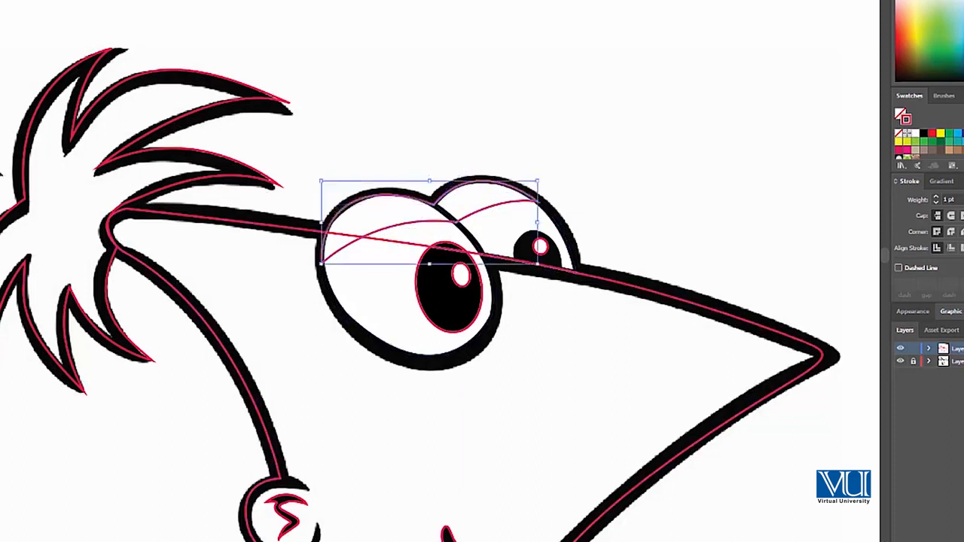
Fill the eyelid shape with the light peach colour sampled from the palette squares and deselect it
left_click_drag(468, 119, 557, 369)
left_click_drag(508, 264, 528, 192)
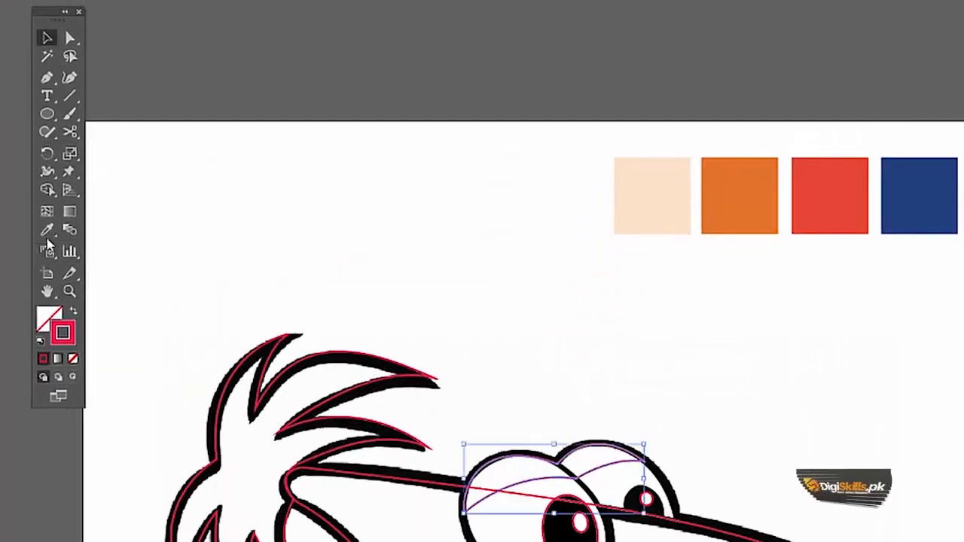
key("i")
left_click(669, 186)
key("v")
left_click(536, 283)
left_click_drag(573, 419, 582, 306)
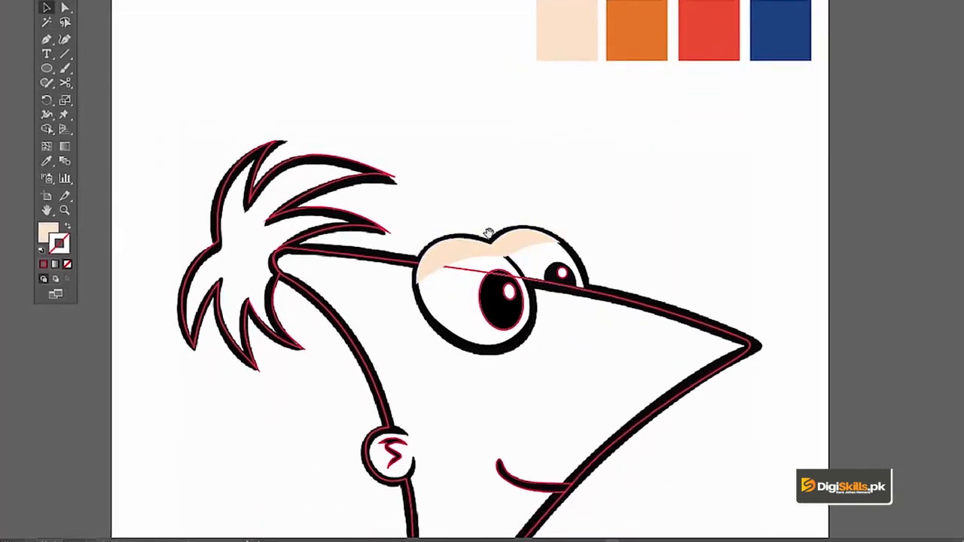
Fill the eyelid shape with the orange colour sampled from the palette squares and deselect it
left_click(391, 260)
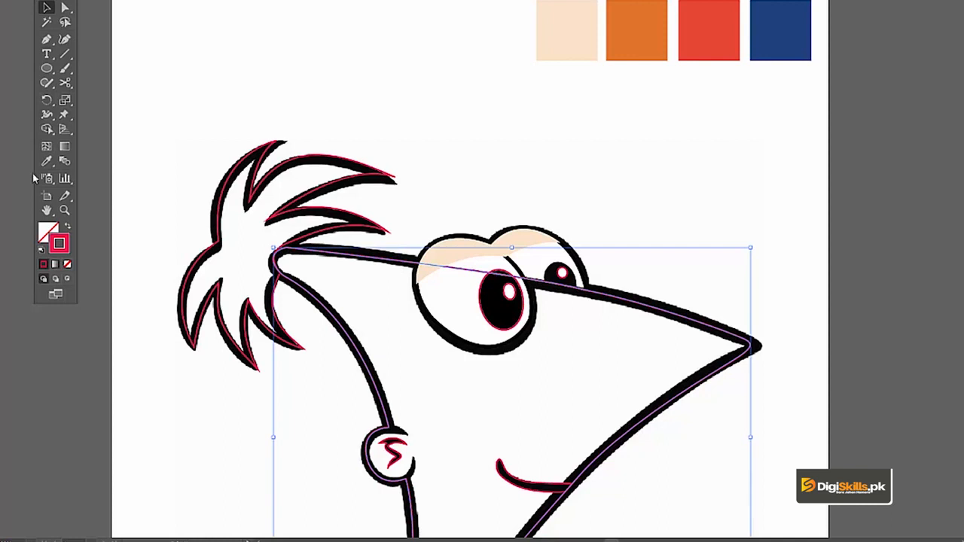
left_click(521, 246)
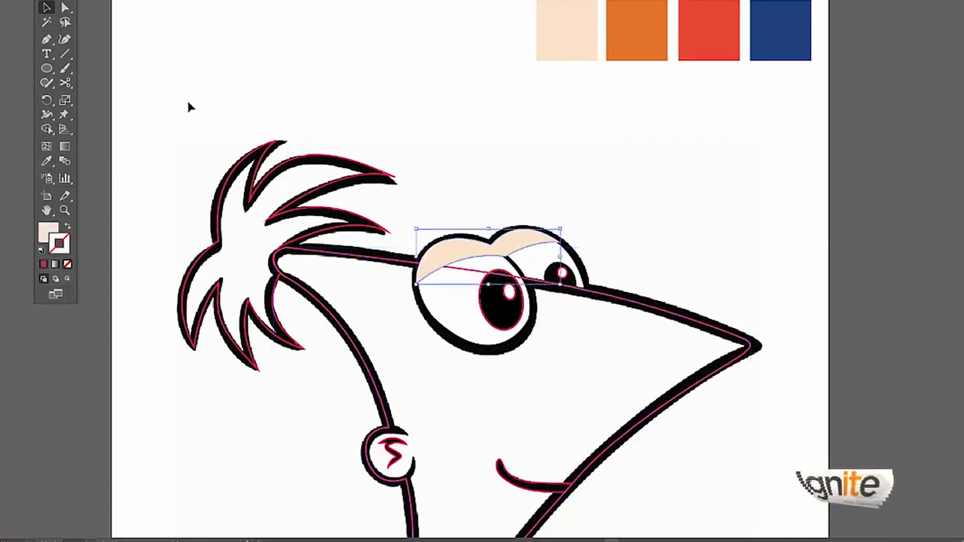
key("i")
left_click(632, 38)
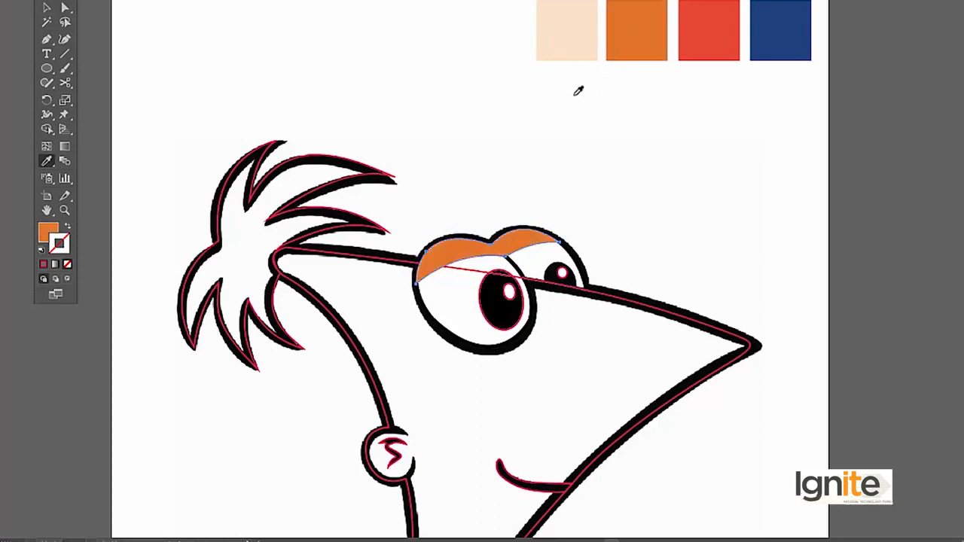
key("v")
left_click(498, 101)
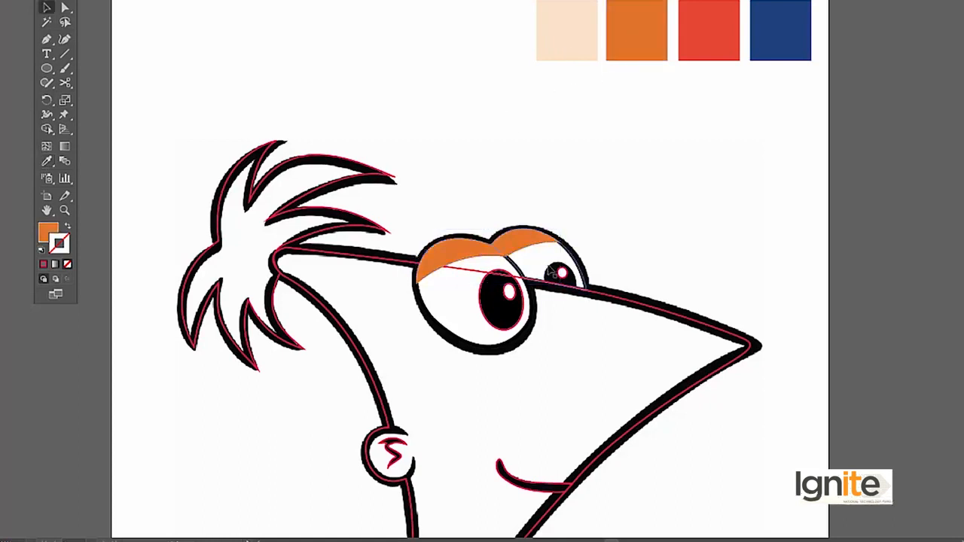
Swap the fill and stroke of the head outline and send the head shape to the back of the layer
left_click(582, 297)
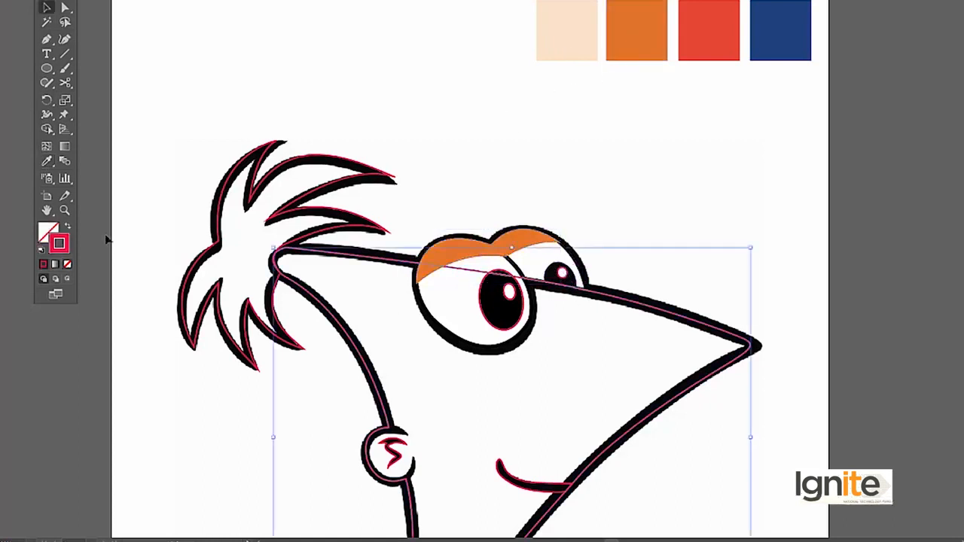
left_click(67, 228)
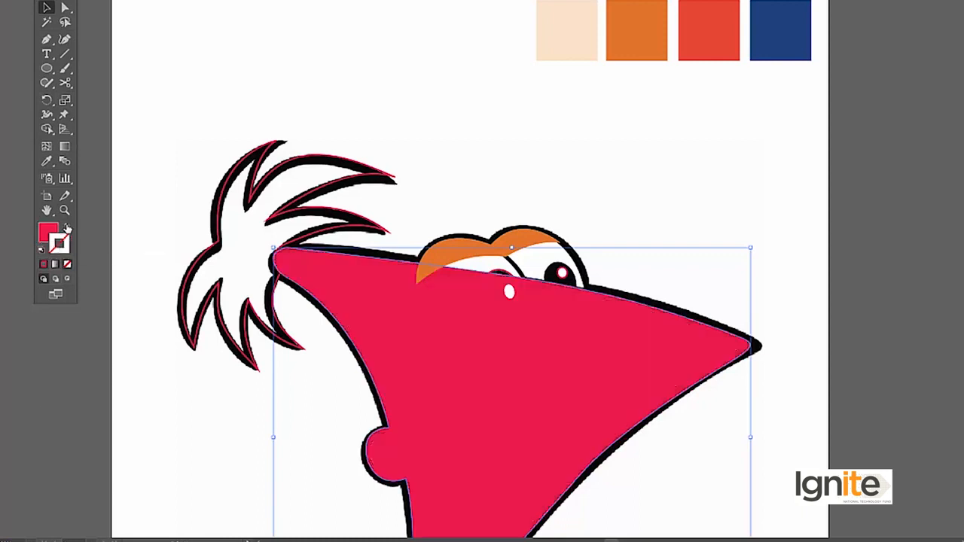
scroll(560, 194, "down", 2)
right_click(568, 246)
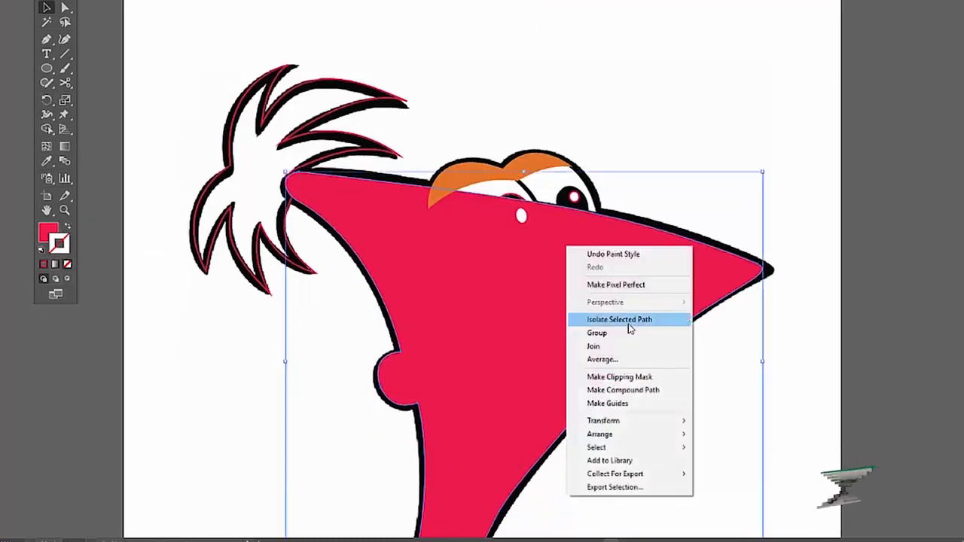
mouse_move(599, 437)
left_click(746, 474)
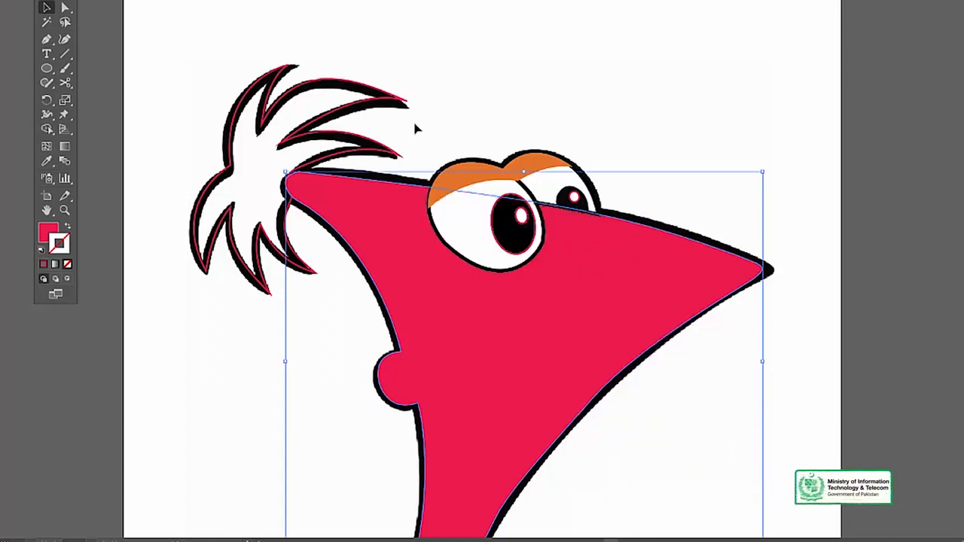
Fill the head shape with the light peach colour sampled from the palette squares
scroll(417, 130, "up", 2)
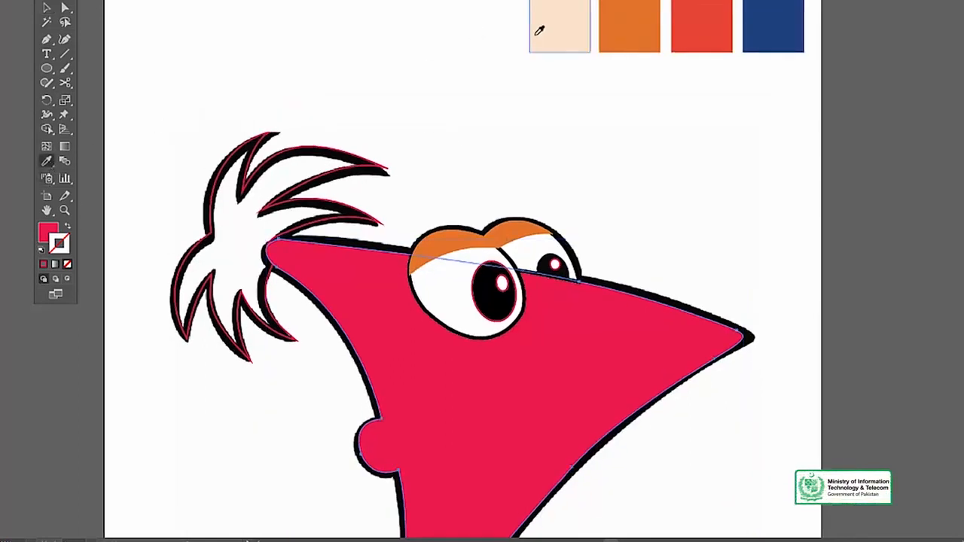
left_click(539, 30)
key("z")
left_click(488, 304, "alt")
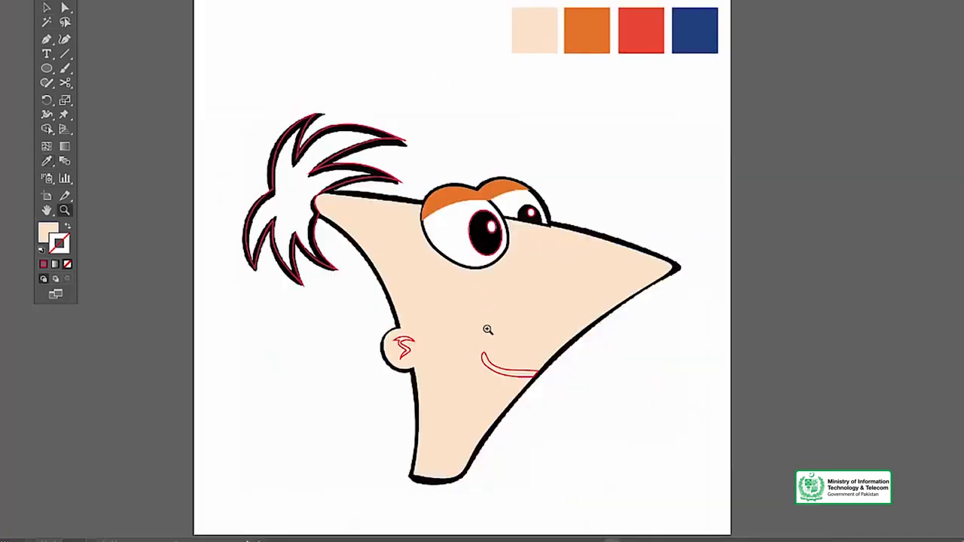
Give the mouth shape a black fill with no stroke
left_click(488, 330)
key("v")
left_click(490, 303)
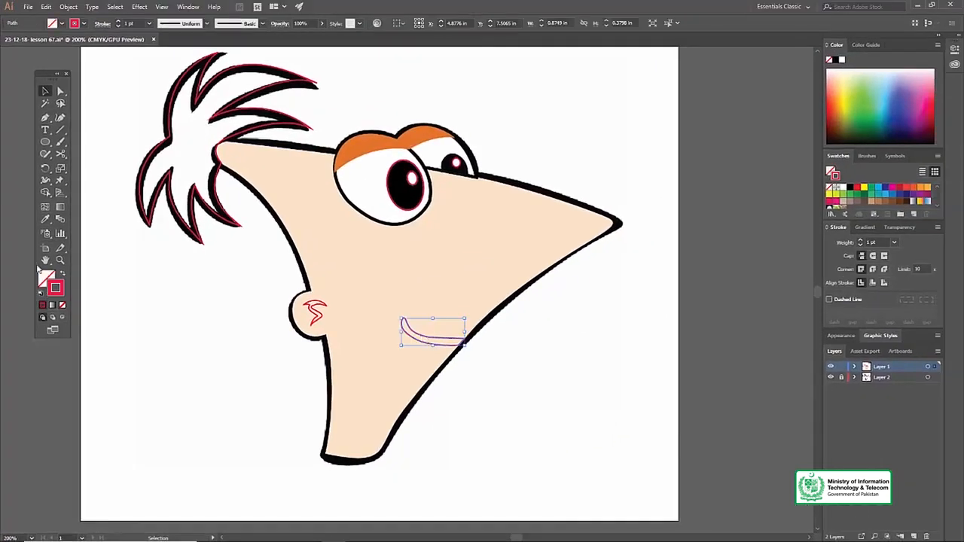
left_click(64, 273)
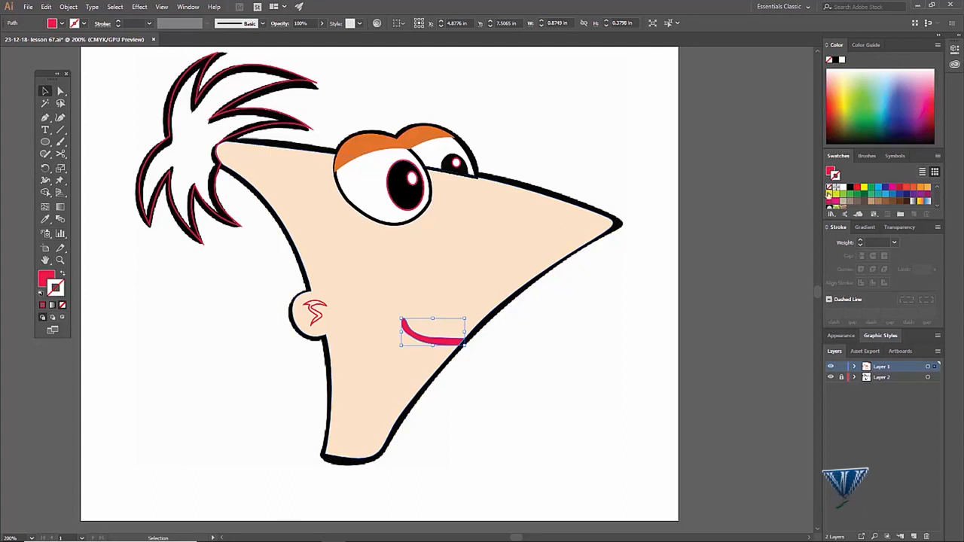
left_click(851, 187)
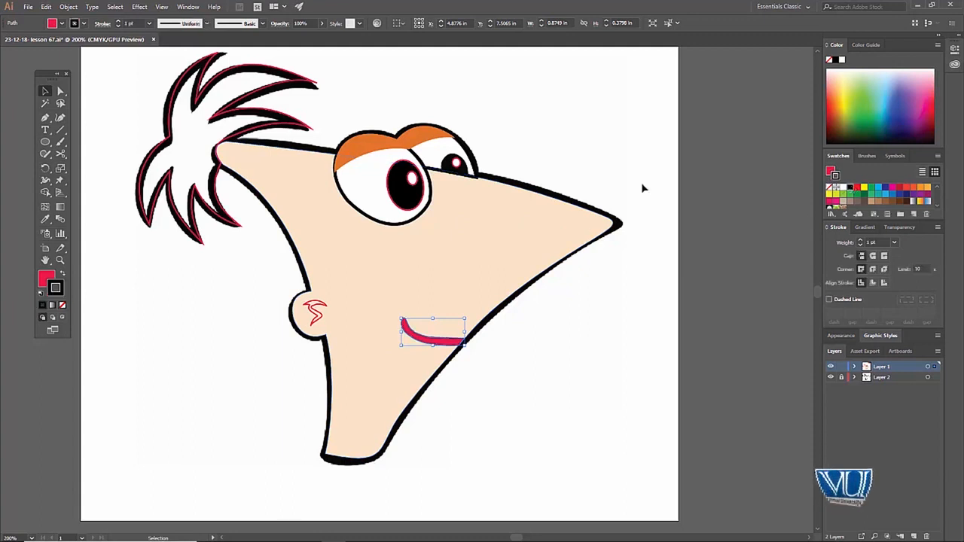
left_click(63, 273)
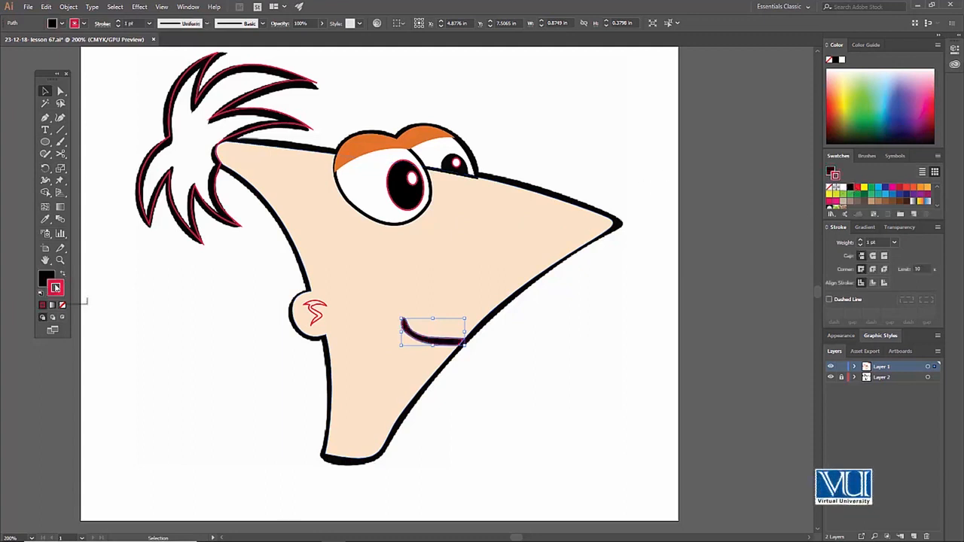
left_click(42, 277)
Fill the zigzag detail inside the ear black and deselect it
left_click(317, 307)
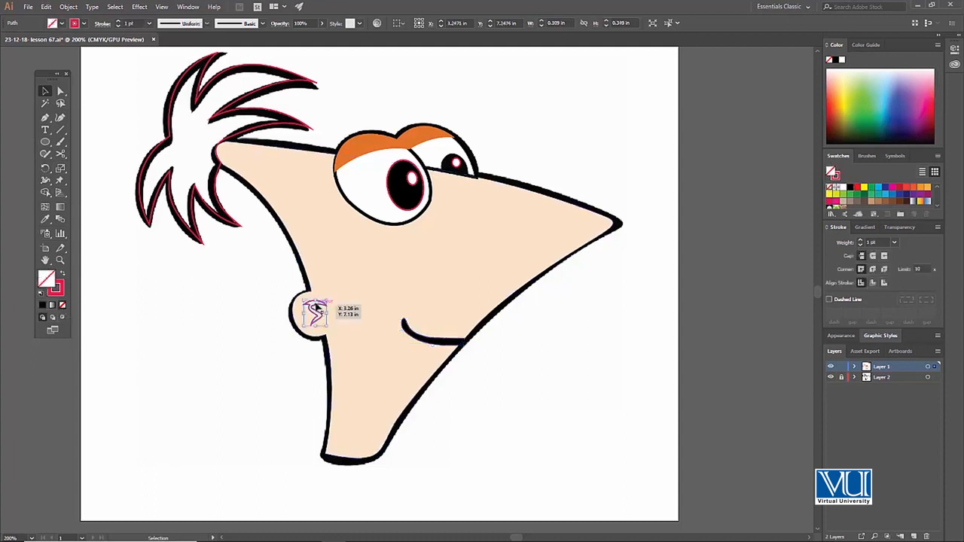
left_click(849, 189)
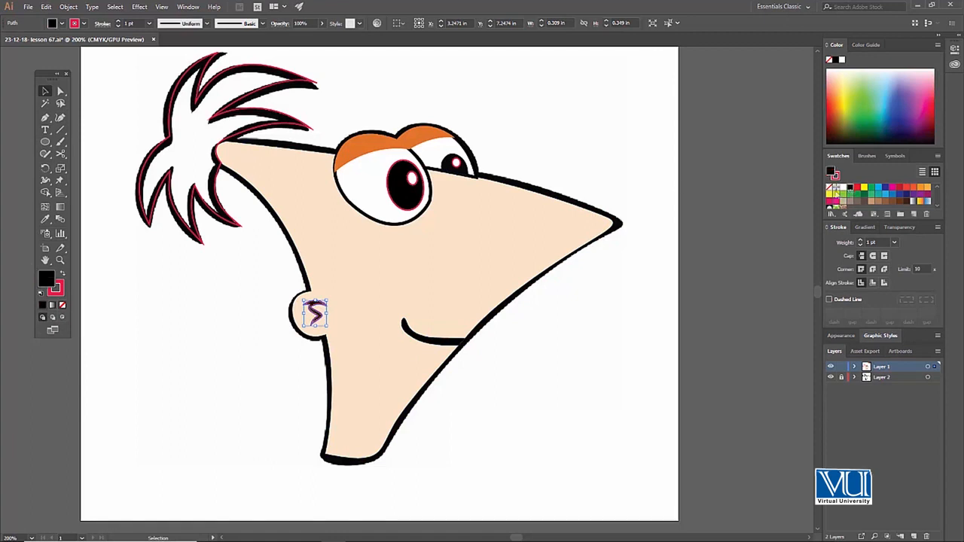
left_click(624, 134)
Fill the hair shape with the dark blue colour sampled from the palette squares and deselect it
key("space")
left_click_drag(347, 202, 386, 242)
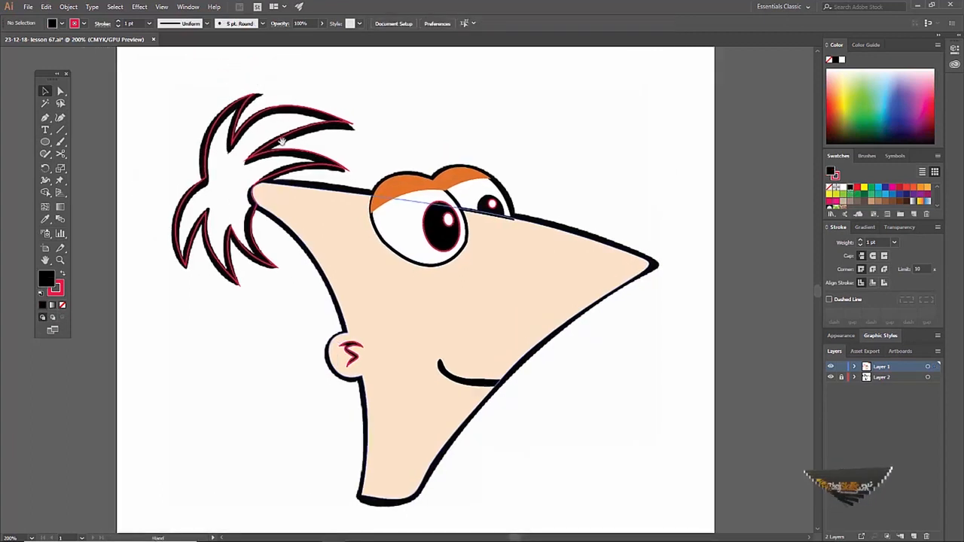
left_click(287, 143)
key("z")
left_click(357, 231, "alt")
key("v")
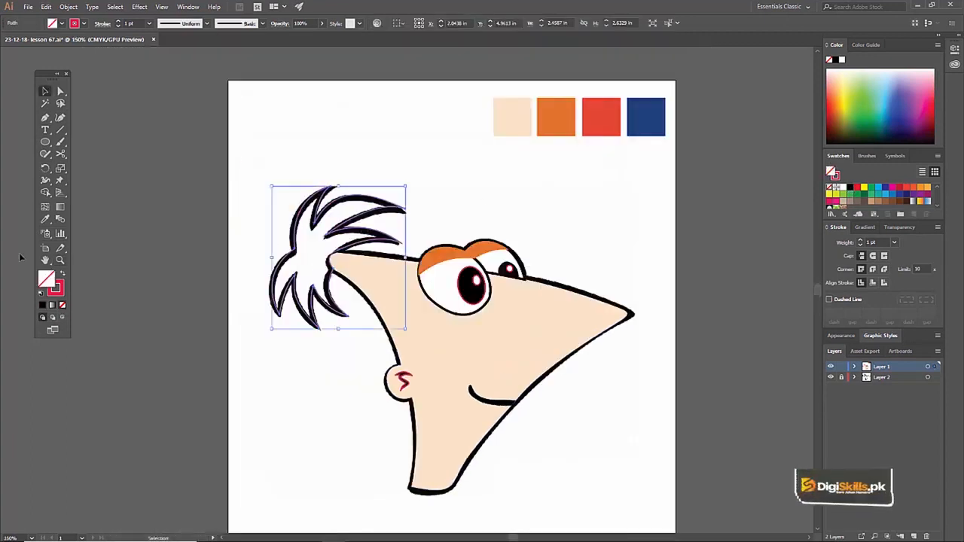
left_click(46, 220)
left_click(642, 117)
key("v")
left_click(465, 162)
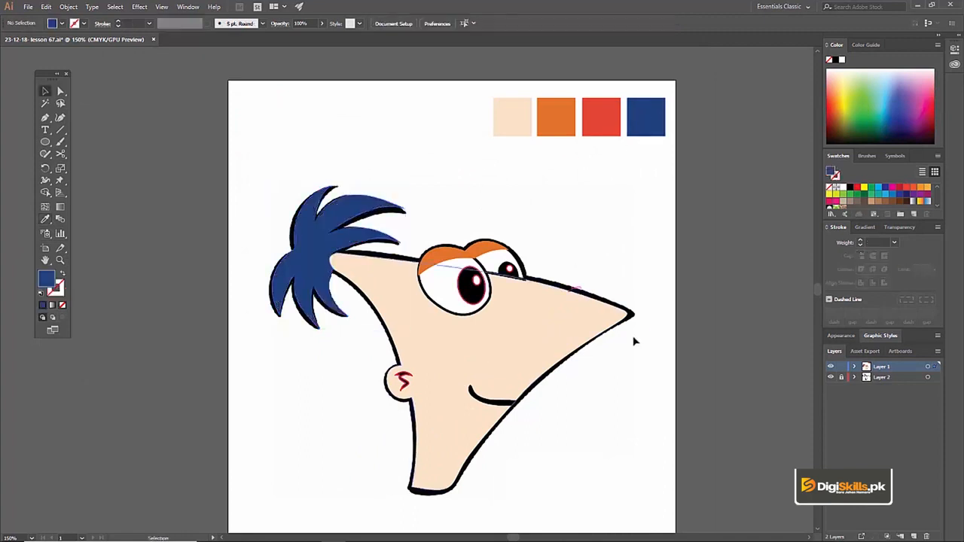
Remove the stroke from the zigzag detail inside the ear and deselect it
left_click(440, 349)
key("v")
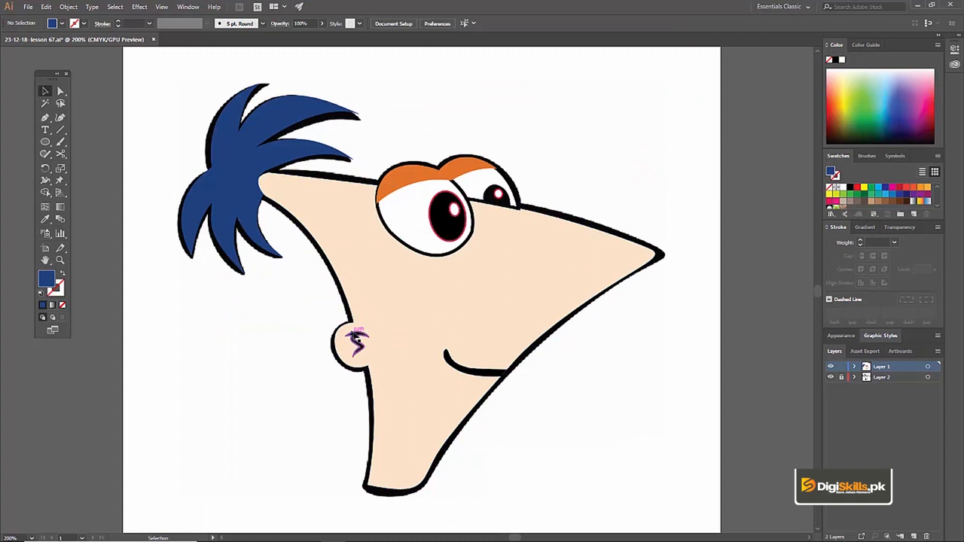
left_click(357, 337)
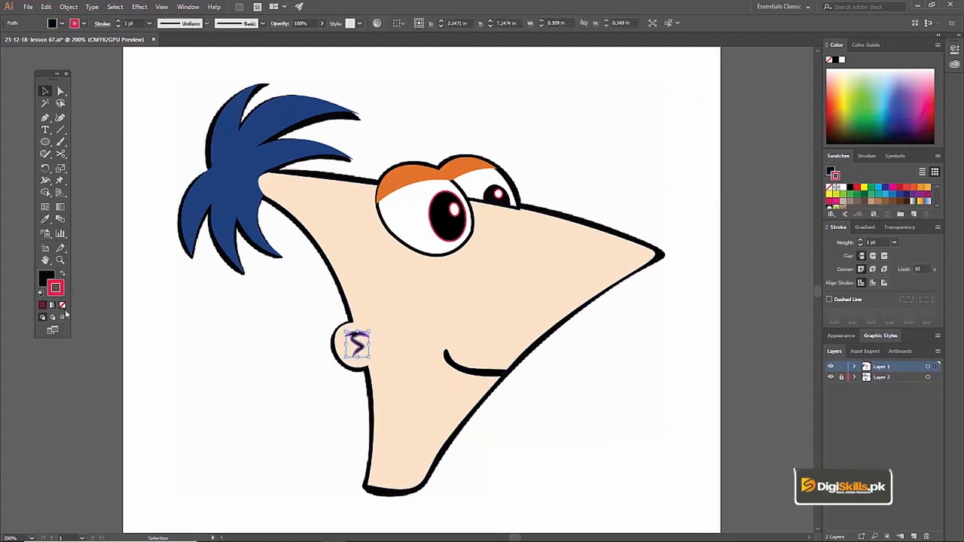
left_click(62, 306)
left_click(238, 322)
key("z")
left_click(426, 280, "alt")
key("v")
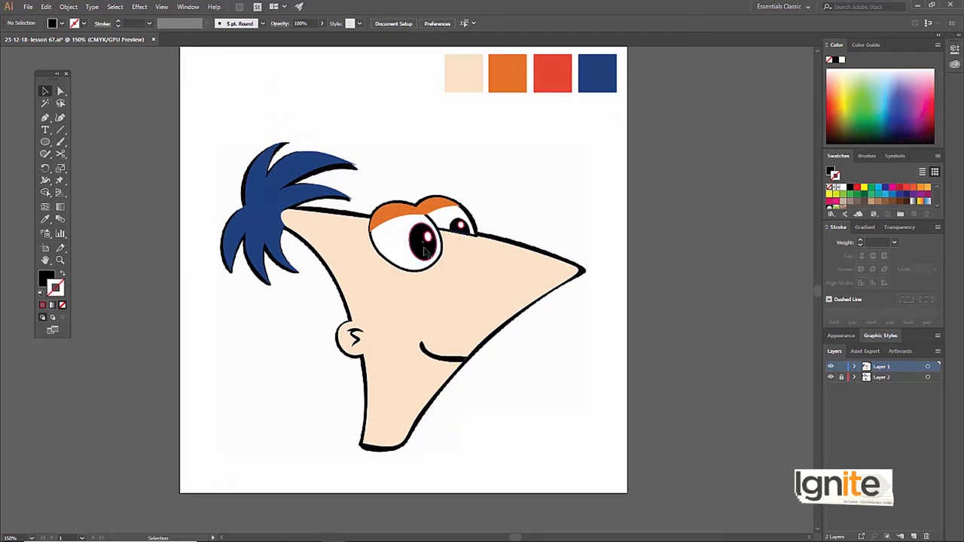
Remove the red strokes from the near eye's pupil and from the highlights of both eyes, and deselect them
key("z")
left_click(427, 254)
left_click(404, 279)
key("v")
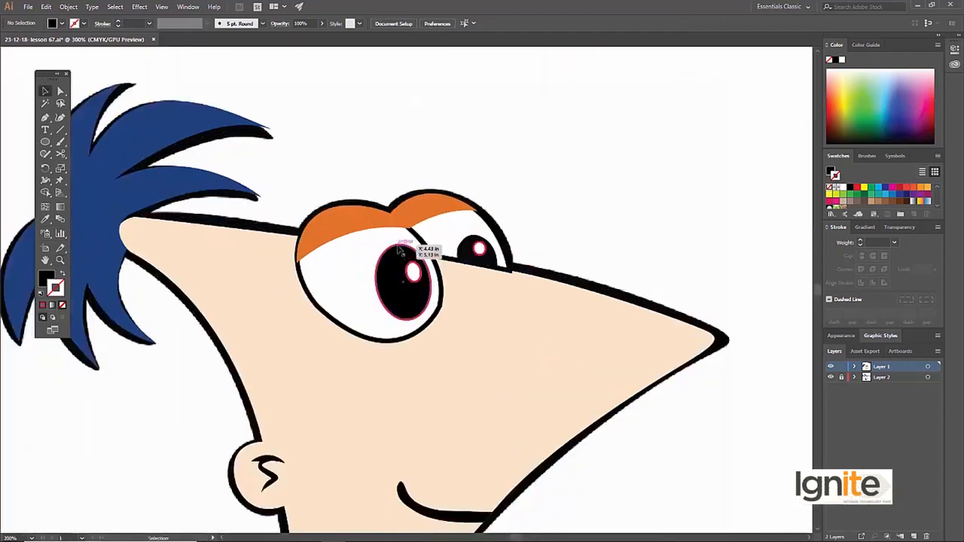
left_click(402, 250)
left_click(413, 271, "shift")
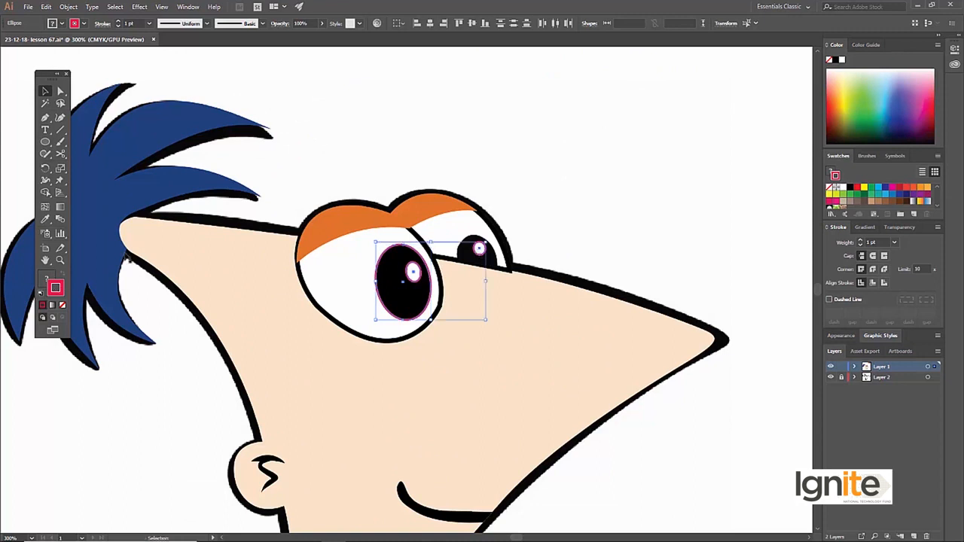
key("ctrl+z")
key("ctrl+z")
key("ctrl+z")
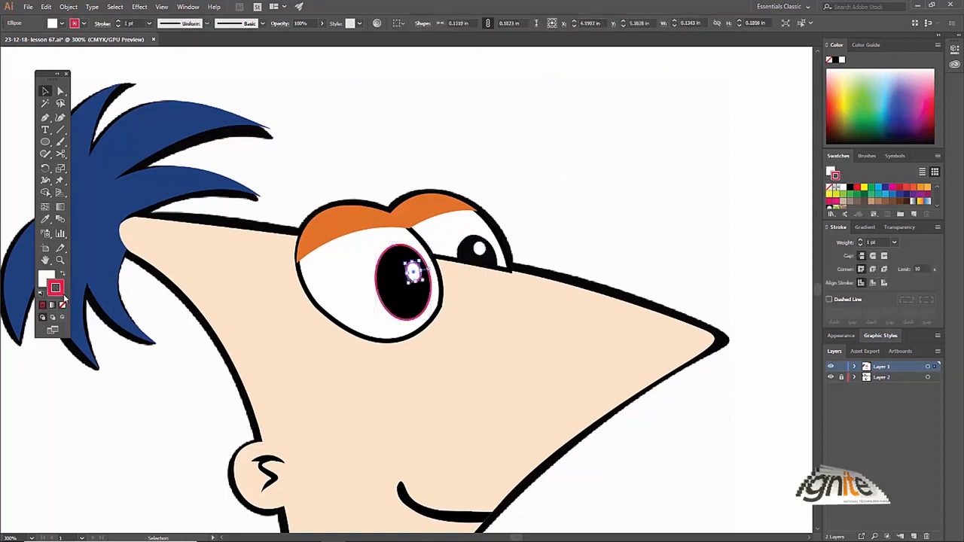
left_click(62, 304)
left_click(390, 265)
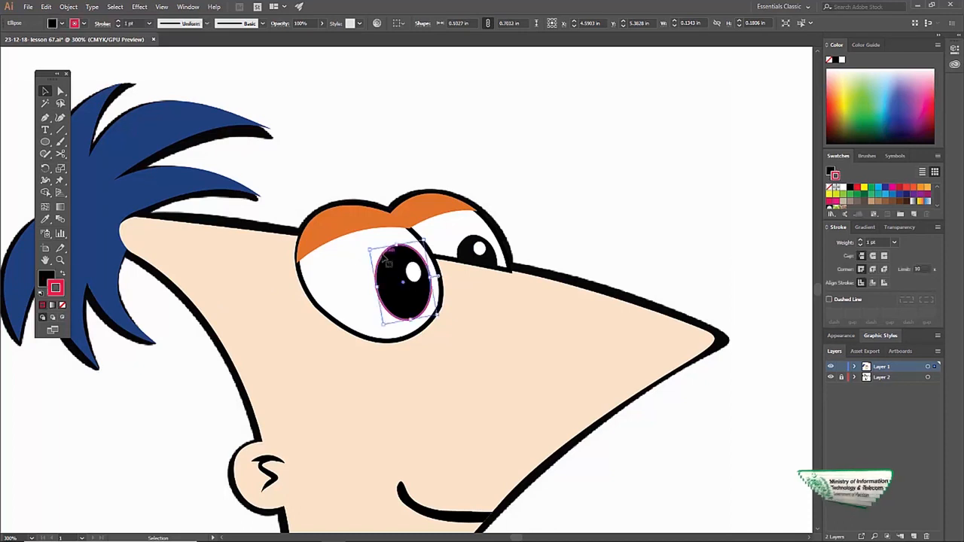
left_click(62, 304)
left_click(173, 324)
Inspect the coloured head and toggle the visibility of Layer 1 off and on to compare it with the sketch
key("z")
left_click(392, 316, "alt")
left_click(356, 294, "alt")
left_click(453, 288)
key("v")
left_click_drag(396, 304, 390, 265)
key("z")
left_click(385, 295, "alt")
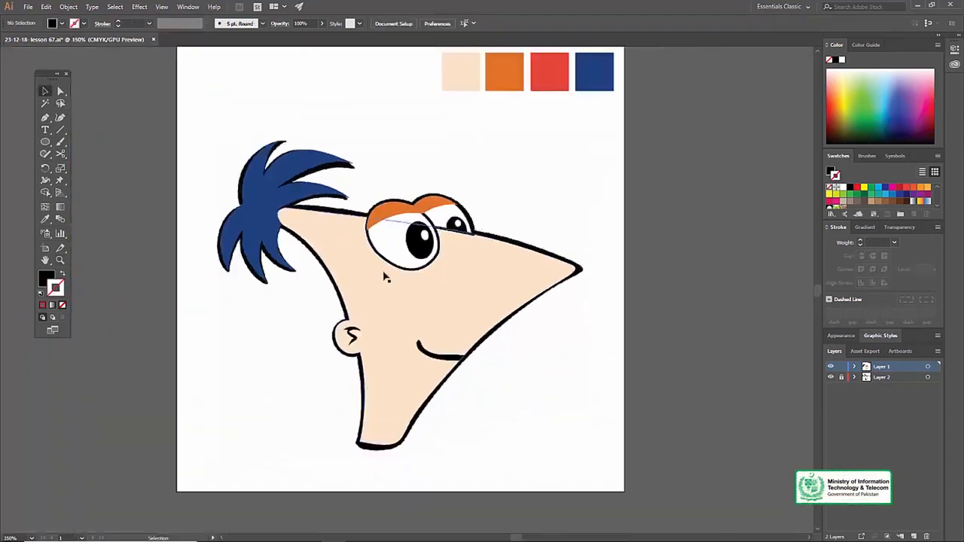
left_click_drag(396, 193, 385, 221)
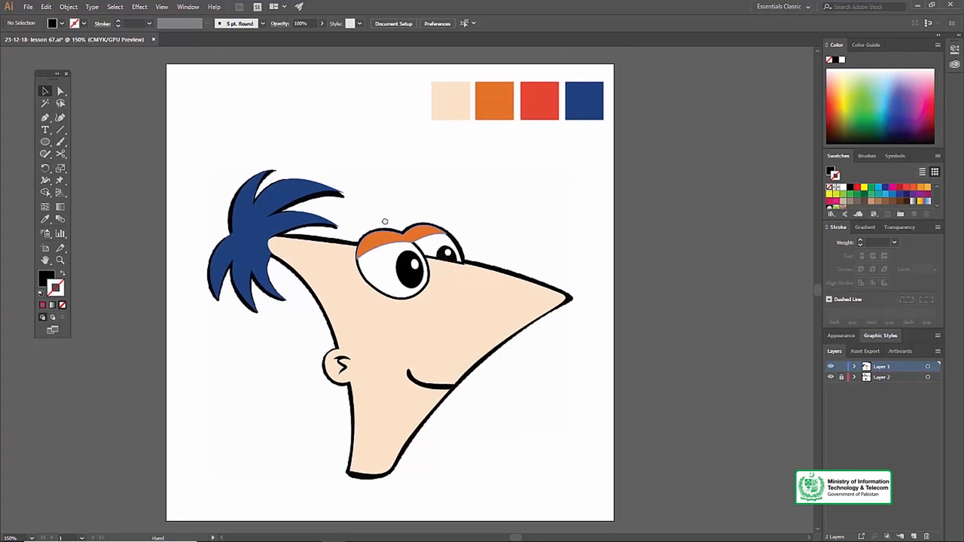
left_click(831, 367)
left_click(832, 367)
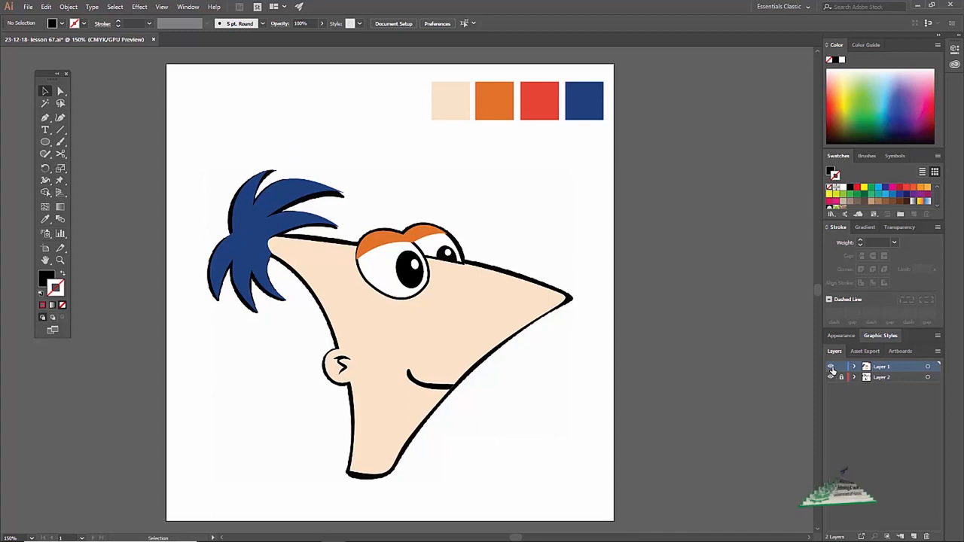
left_click(832, 368)
left_click(831, 368)
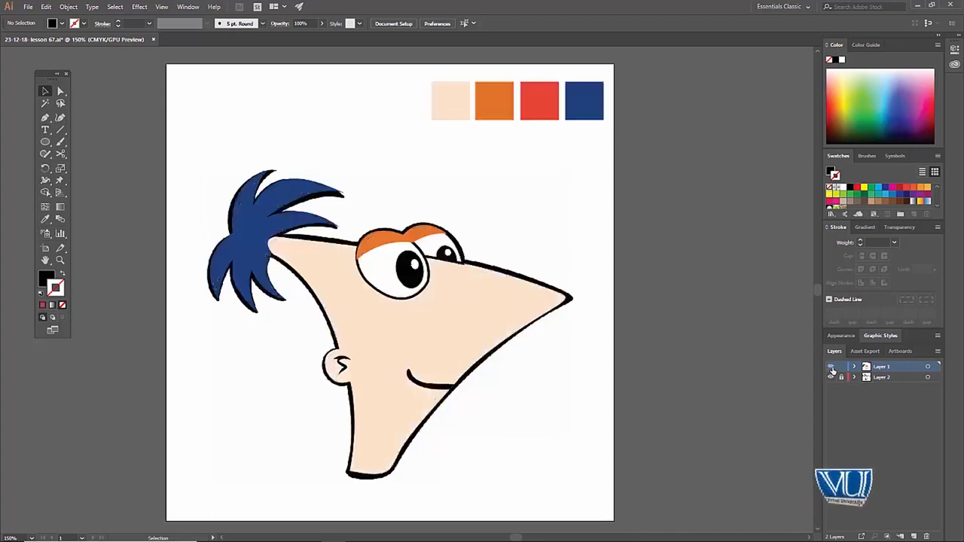